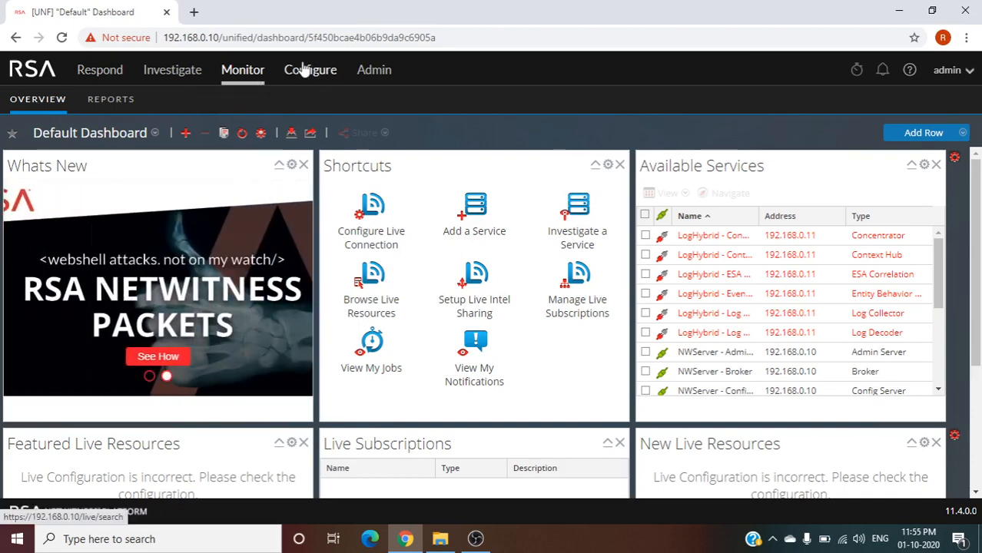
Step: Open the incident rules configuration and look through the list of rules
{"action": "left_click", "coordinate": [305, 69]}
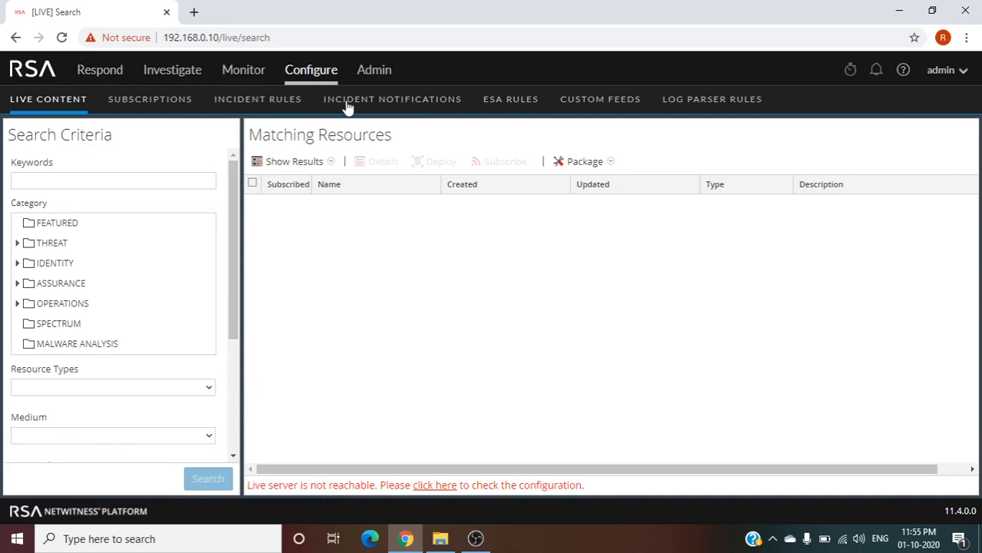
{"action": "left_click", "coordinate": [258, 99]}
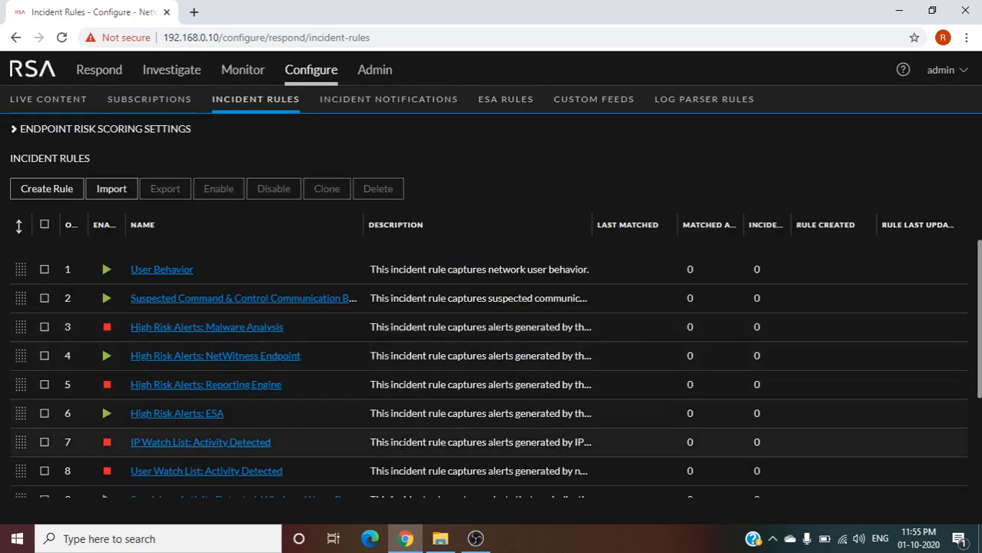
{"action": "scroll", "coordinate": [400, 445], "scroll_direction": "down", "scroll_amount": 2}
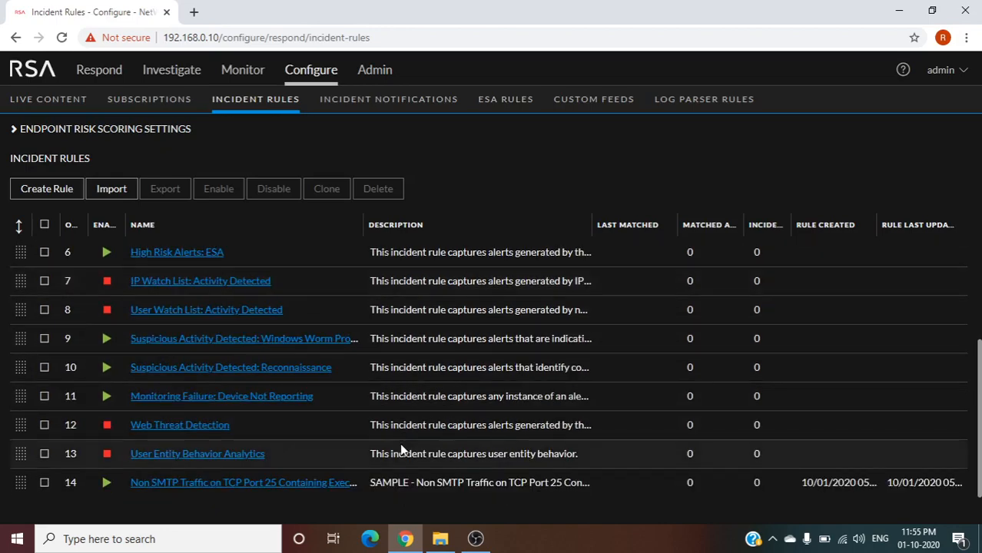
{"action": "scroll", "coordinate": [400, 445], "scroll_direction": "up", "scroll_amount": 2}
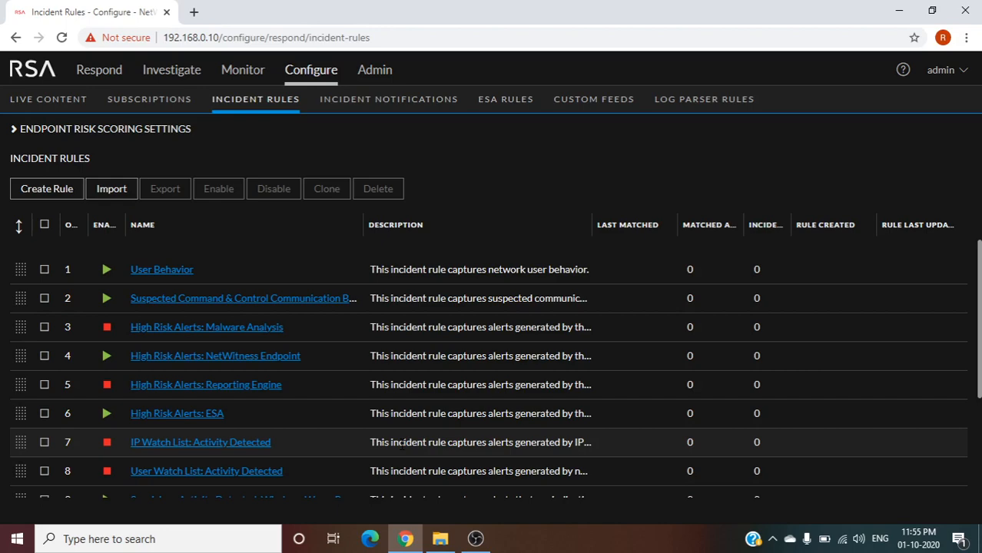
{"action": "scroll", "coordinate": [280, 398], "scroll_direction": "down", "scroll_amount": 2}
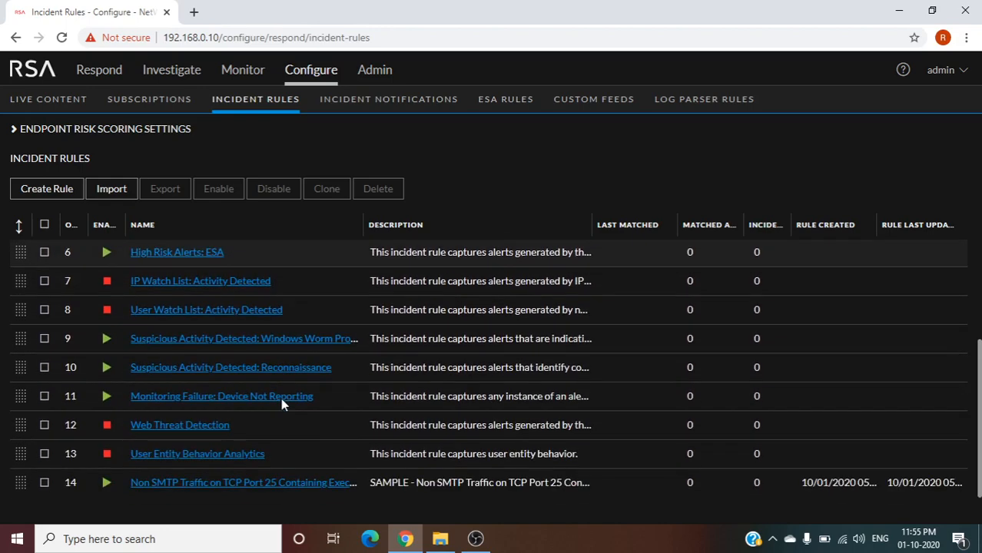
{"action": "scroll", "coordinate": [281, 401], "scroll_direction": "up", "scroll_amount": 2}
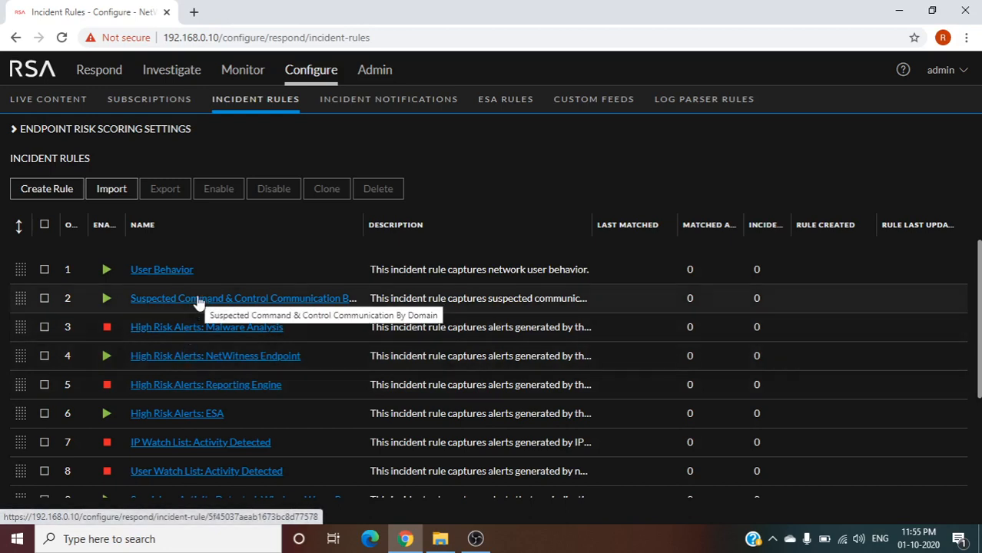
Step: Open the Suspected Command & Control Communication By Domain rule and look through its action, grouping and incident settings
{"action": "left_click", "coordinate": [243, 303]}
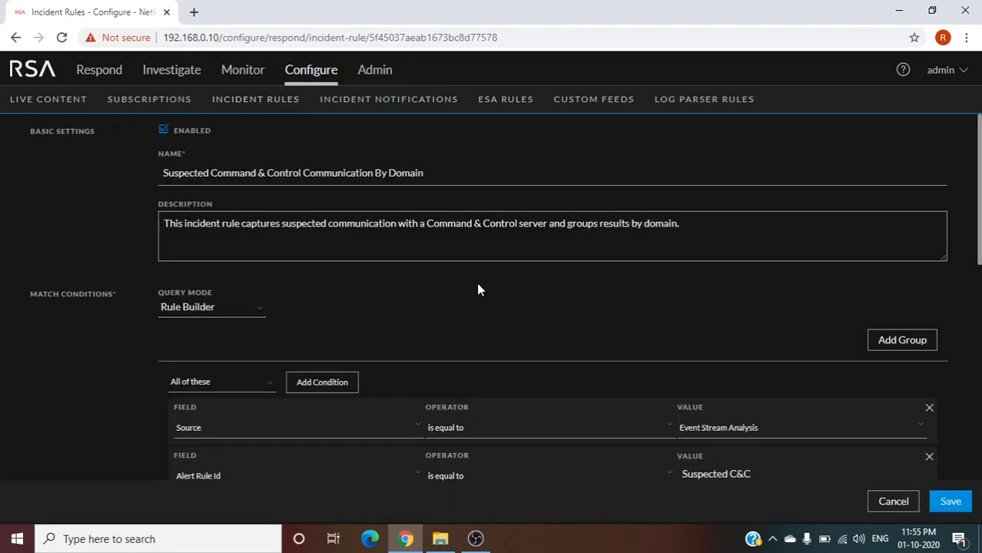
{"action": "scroll", "coordinate": [359, 311], "scroll_direction": "down", "scroll_amount": 10}
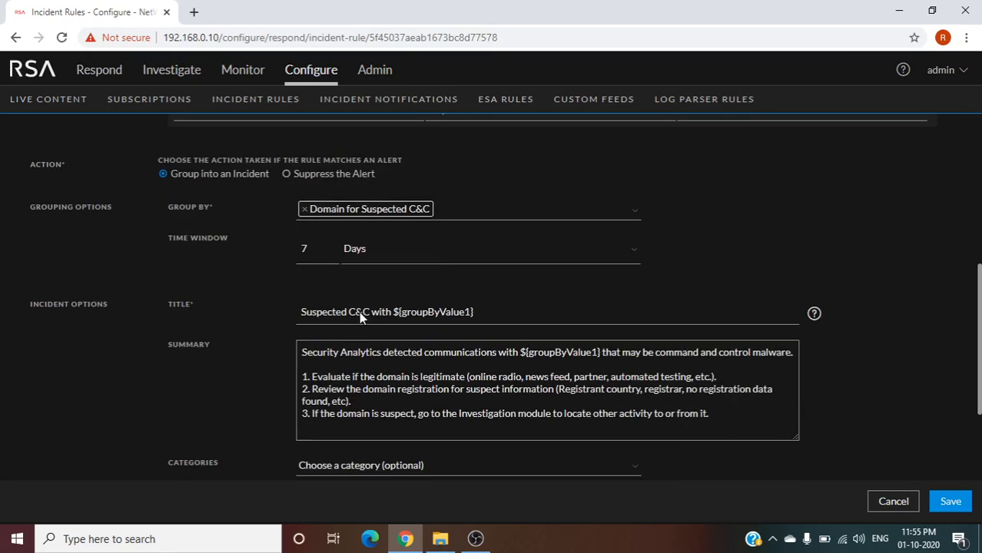
{"action": "scroll", "coordinate": [360, 313], "scroll_direction": "down", "scroll_amount": 2}
{"action": "scroll", "coordinate": [361, 319], "scroll_direction": "up", "scroll_amount": 11}
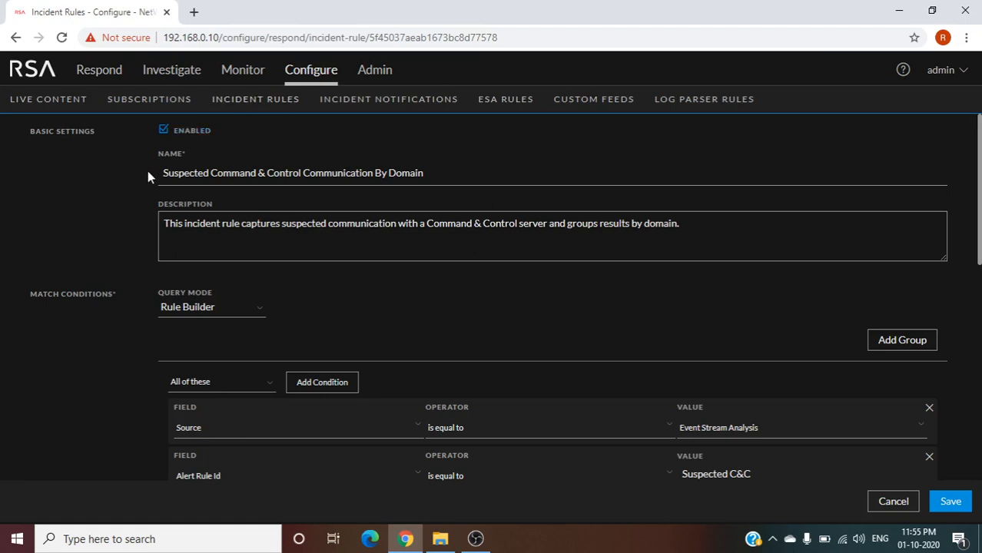
Step: Examine the rule's name, description and match conditions
{"action": "left_click_drag", "start_coordinate": [162, 173], "coordinate": [423, 173]}
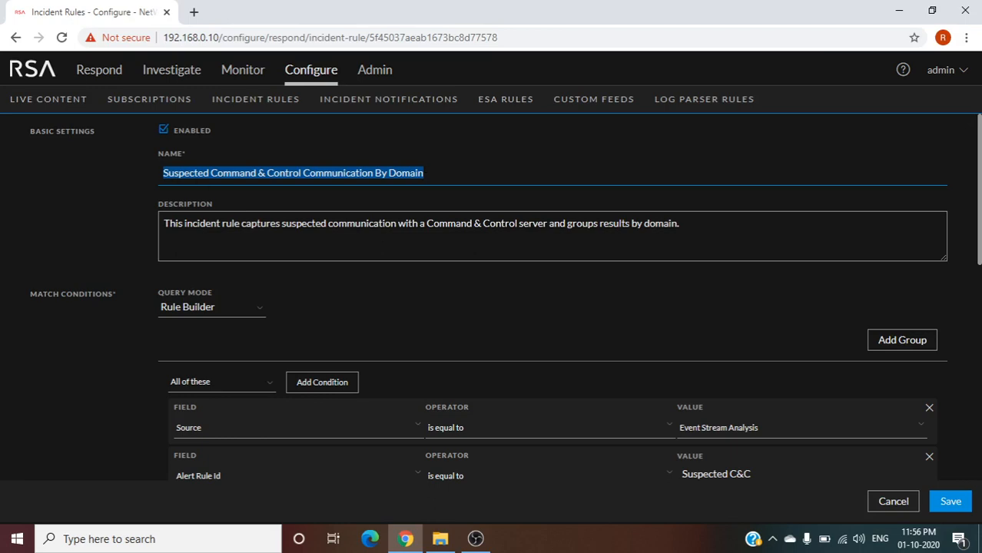
{"action": "left_click_drag", "start_coordinate": [163, 173], "coordinate": [424, 172]}
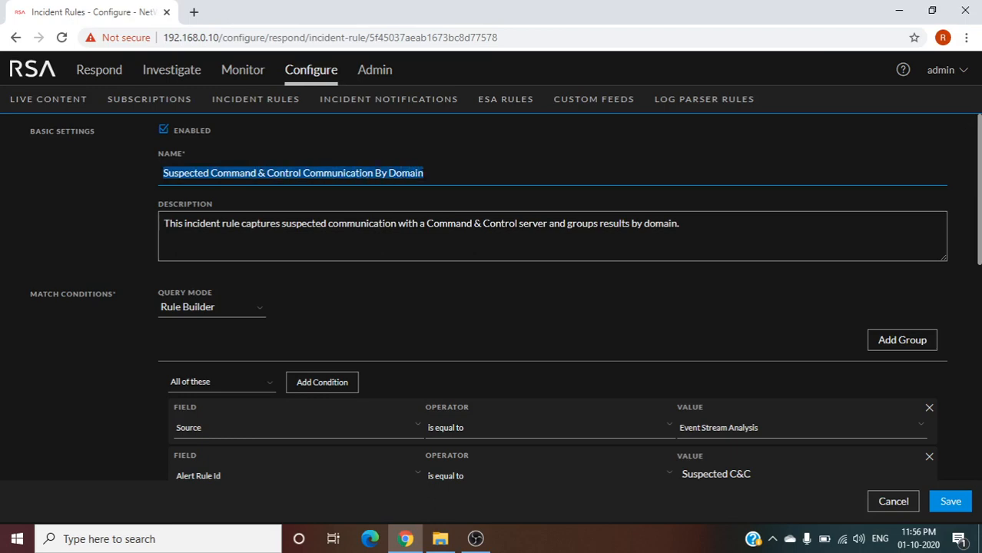
{"action": "left_click", "coordinate": [464, 171]}
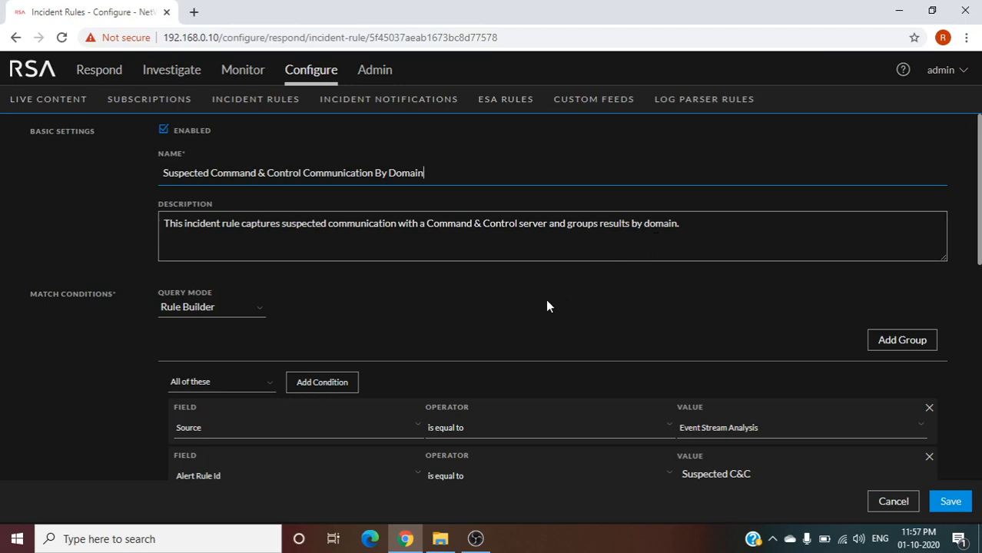
{"action": "scroll", "coordinate": [547, 306], "scroll_direction": "down", "scroll_amount": 1}
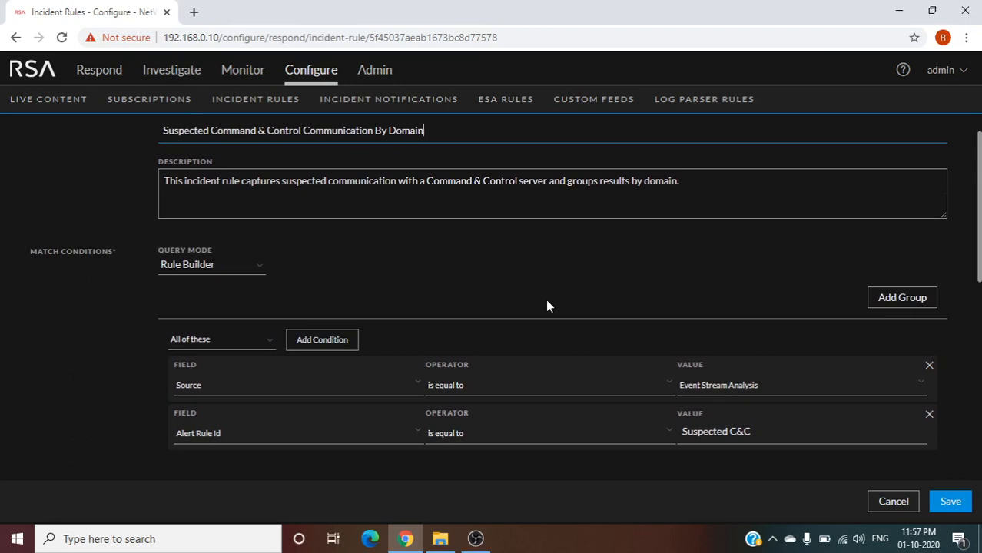
{"action": "scroll", "coordinate": [546, 306], "scroll_direction": "down", "scroll_amount": 2}
{"action": "scroll", "coordinate": [352, 301], "scroll_direction": "up", "scroll_amount": 3}
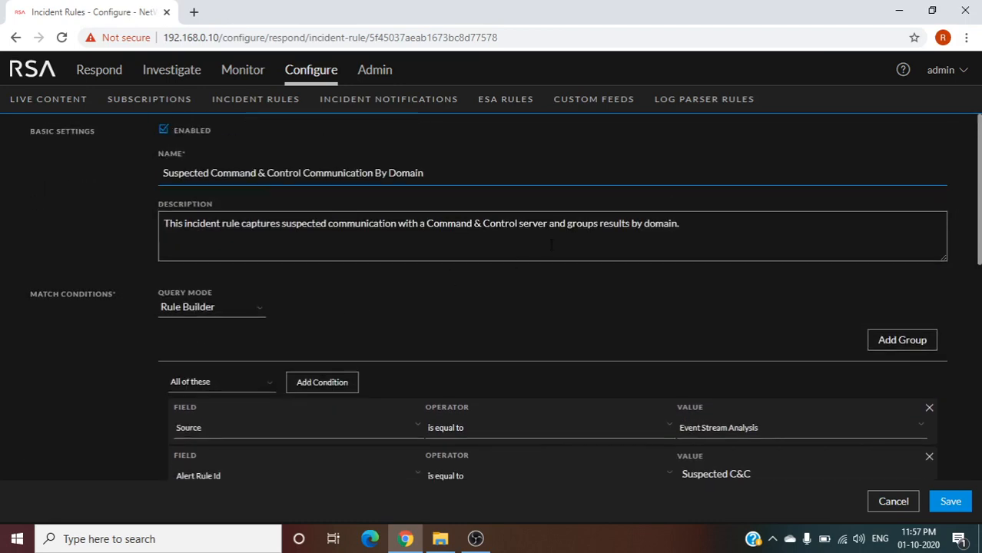
{"action": "scroll", "coordinate": [472, 310], "scroll_direction": "down", "scroll_amount": 1}
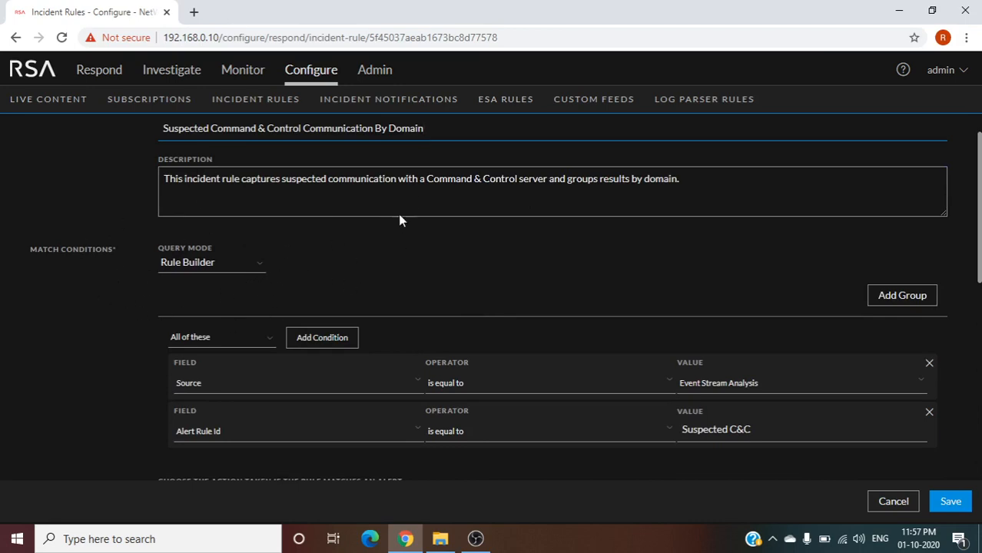
Step: Try to switch the match conditions' query mode to Advanced and decline the query change
{"action": "left_click", "coordinate": [243, 265]}
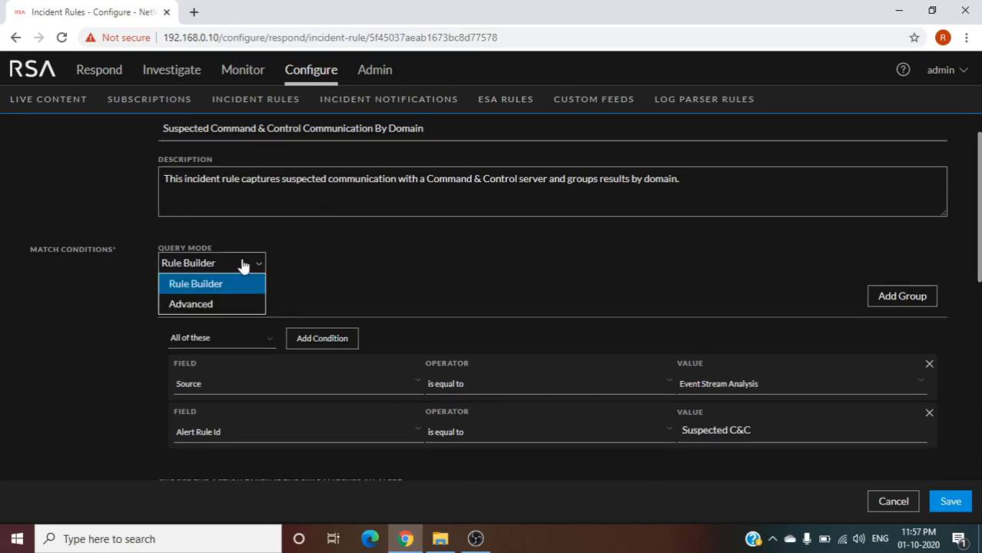
{"action": "left_click", "coordinate": [204, 304]}
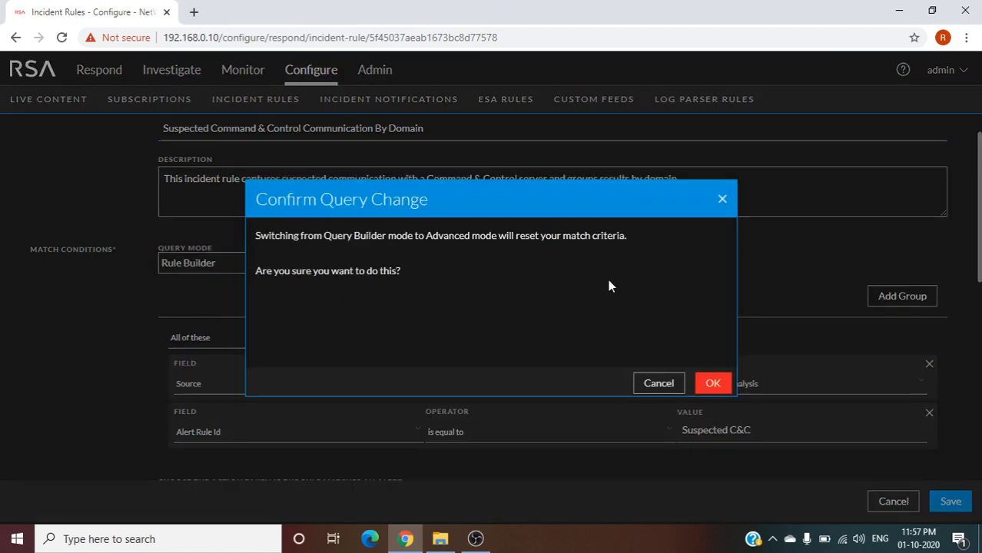
{"action": "left_click", "coordinate": [658, 384]}
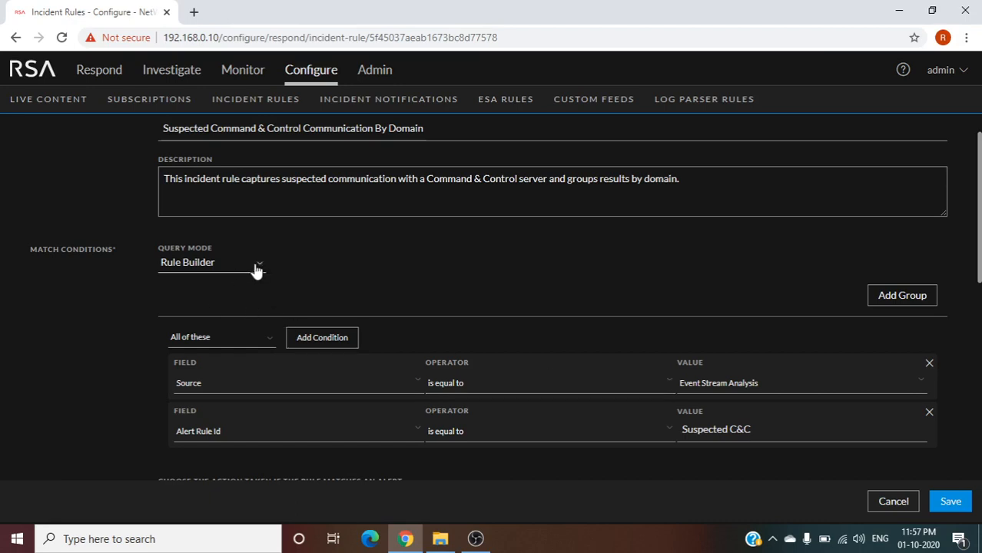
Step: Examine the options for how the match conditions are combined, leaving the choice as it is
{"action": "scroll", "coordinate": [246, 299], "scroll_direction": "down", "scroll_amount": 1}
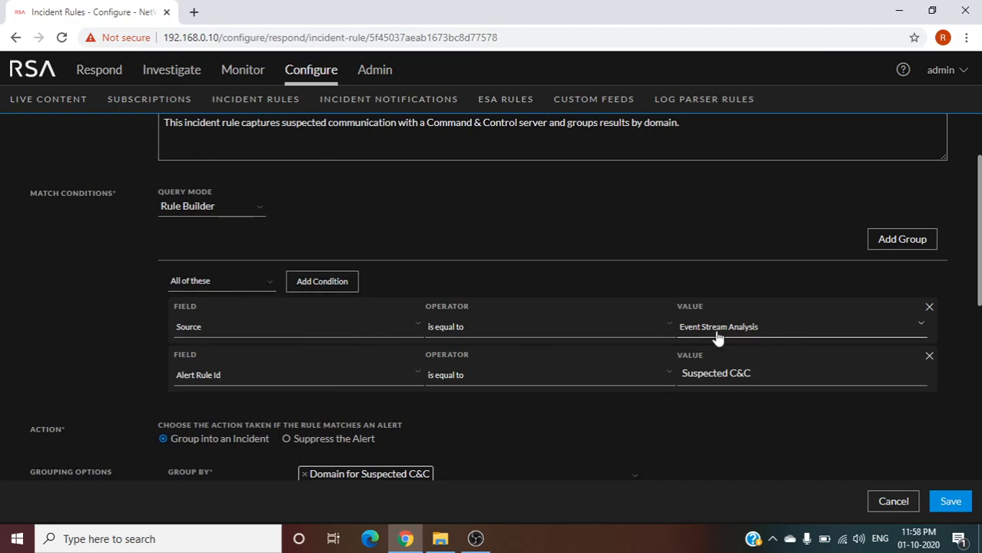
{"action": "left_click", "coordinate": [260, 284]}
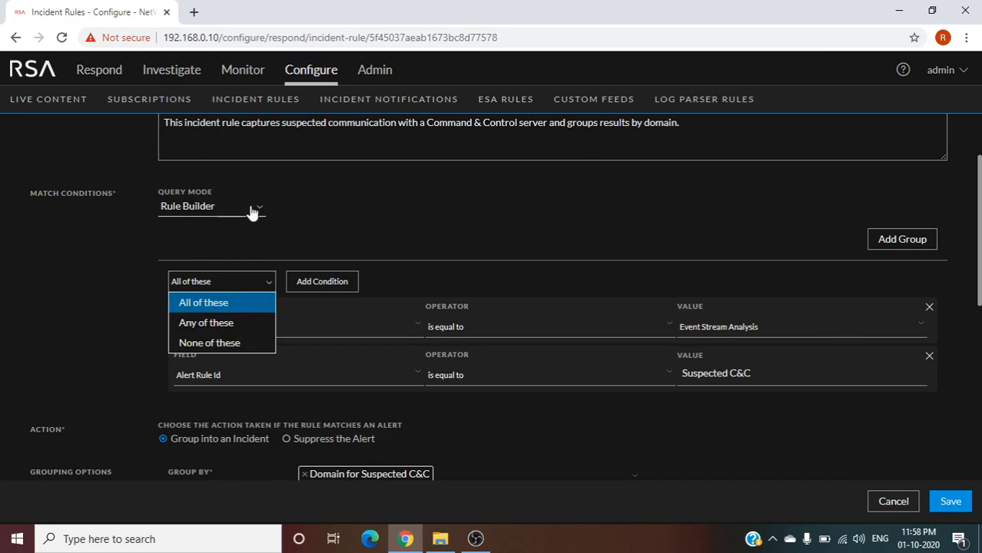
{"action": "left_click", "coordinate": [331, 241]}
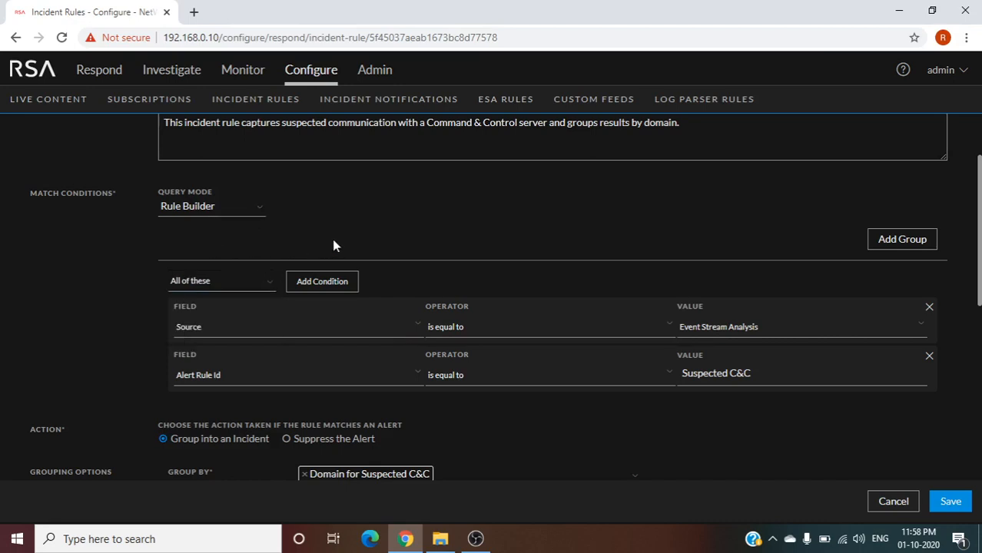
{"action": "left_click", "coordinate": [262, 288]}
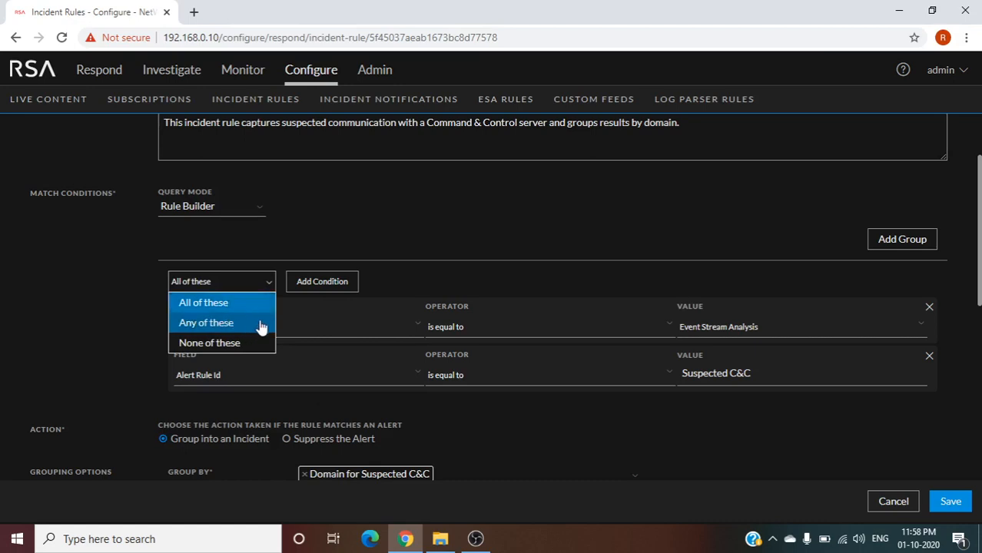
{"action": "left_click", "coordinate": [140, 358]}
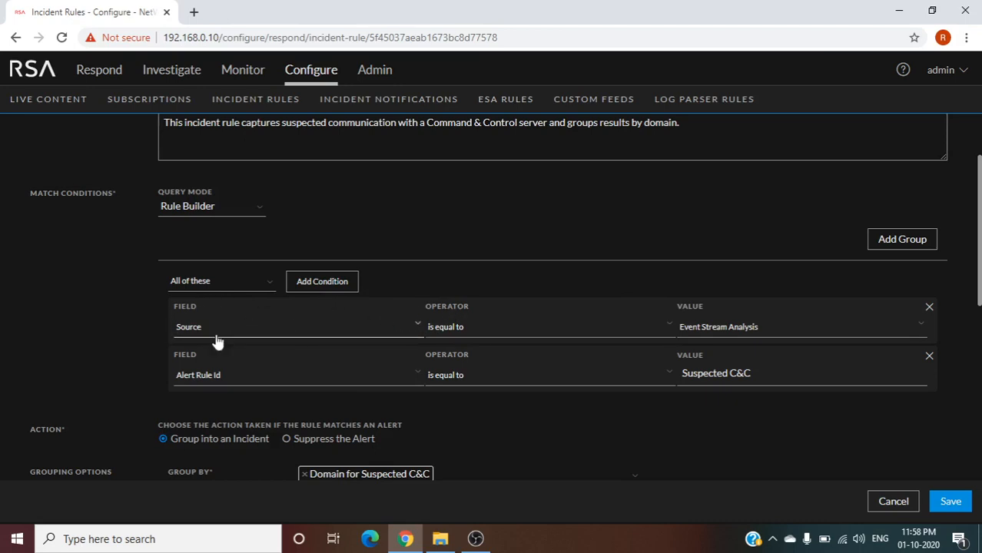
Step: Examine the available fields and operators for the first match condition without choosing a different one
{"action": "left_click", "coordinate": [298, 333]}
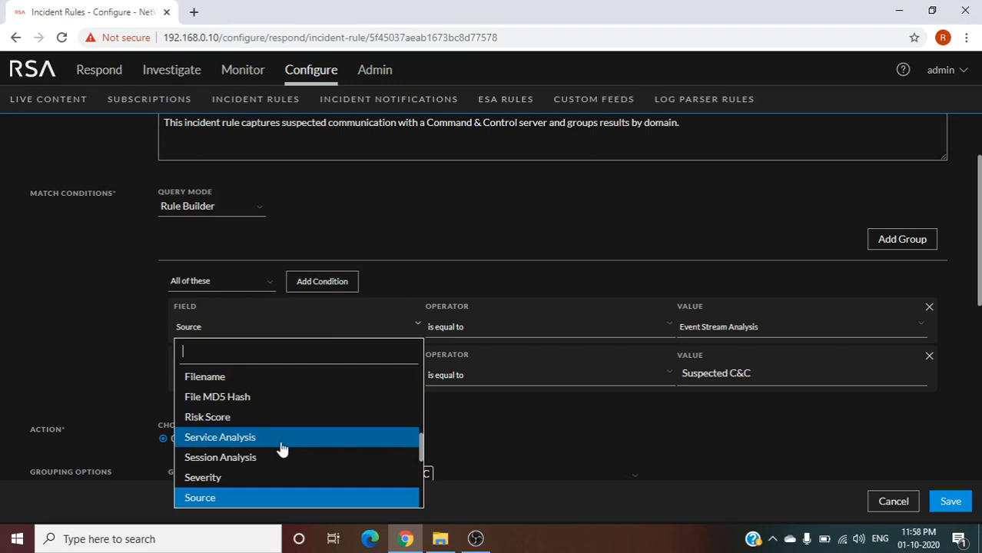
{"action": "scroll", "coordinate": [281, 450], "scroll_direction": "down", "scroll_amount": 3}
{"action": "scroll", "coordinate": [282, 449], "scroll_direction": "up", "scroll_amount": 4}
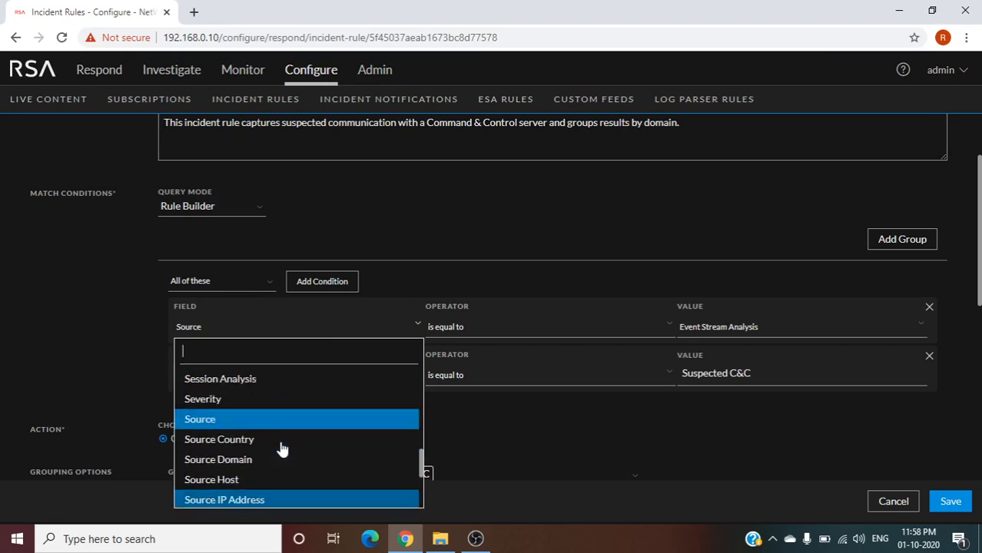
{"action": "scroll", "coordinate": [282, 450], "scroll_direction": "down", "scroll_amount": 3}
{"action": "left_click", "coordinate": [89, 402]}
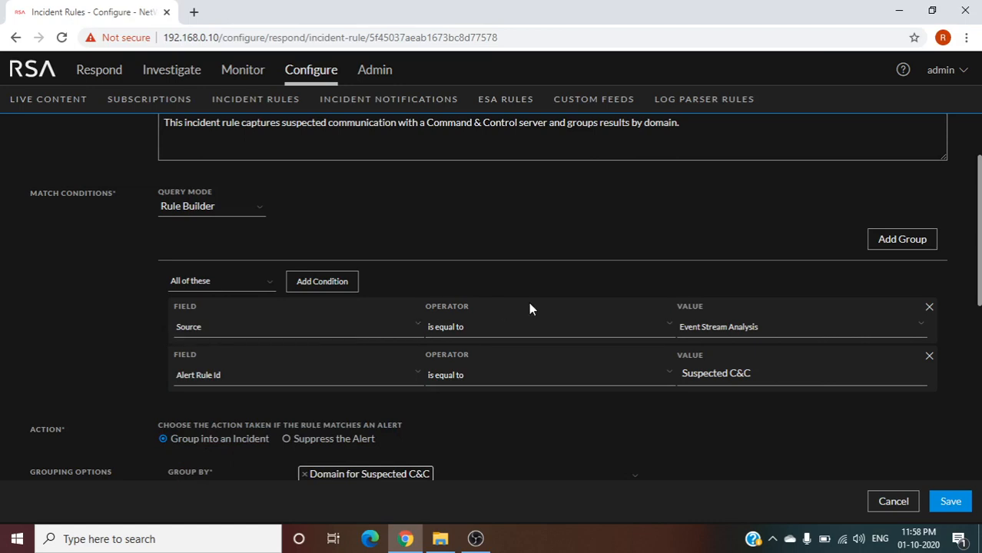
{"action": "left_click", "coordinate": [524, 335]}
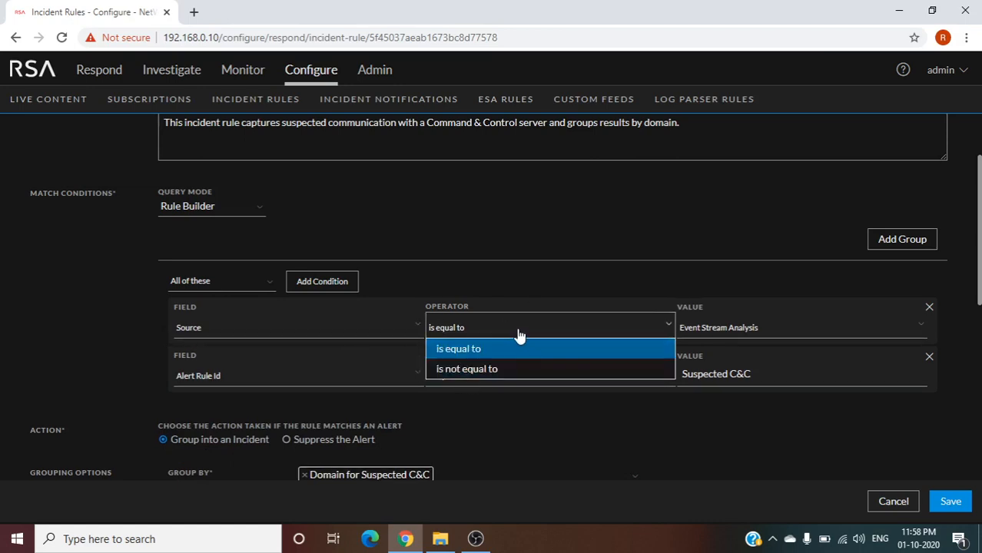
{"action": "left_click", "coordinate": [525, 335]}
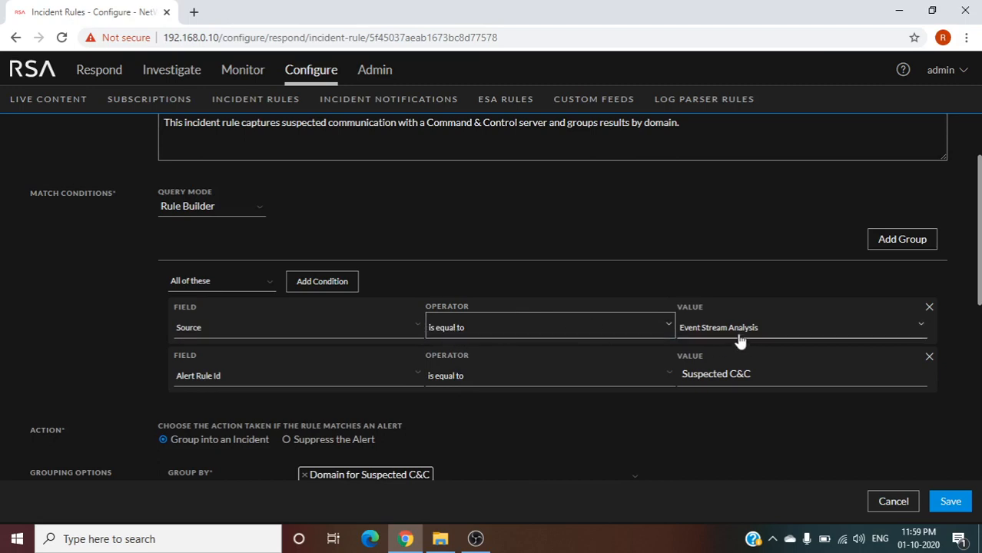
Step: Examine the value options of the Source condition and choose Event Stream Analysis
{"action": "left_click", "coordinate": [783, 336]}
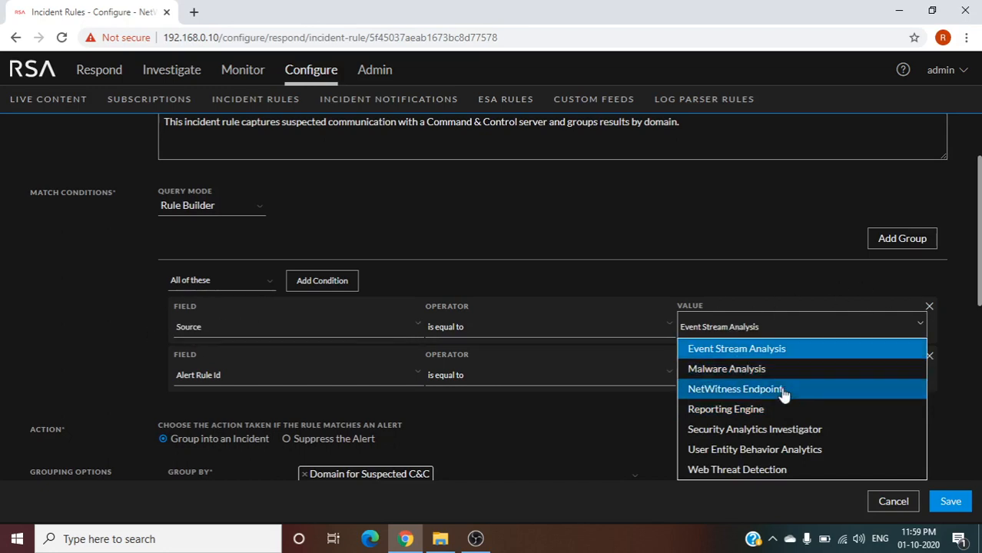
{"action": "left_click", "coordinate": [817, 278]}
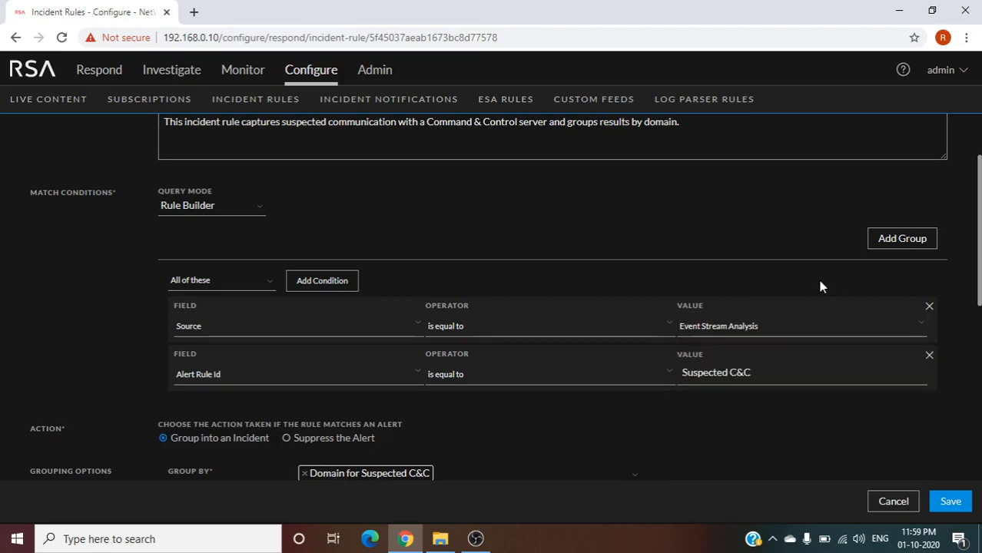
{"action": "left_click", "coordinate": [850, 337]}
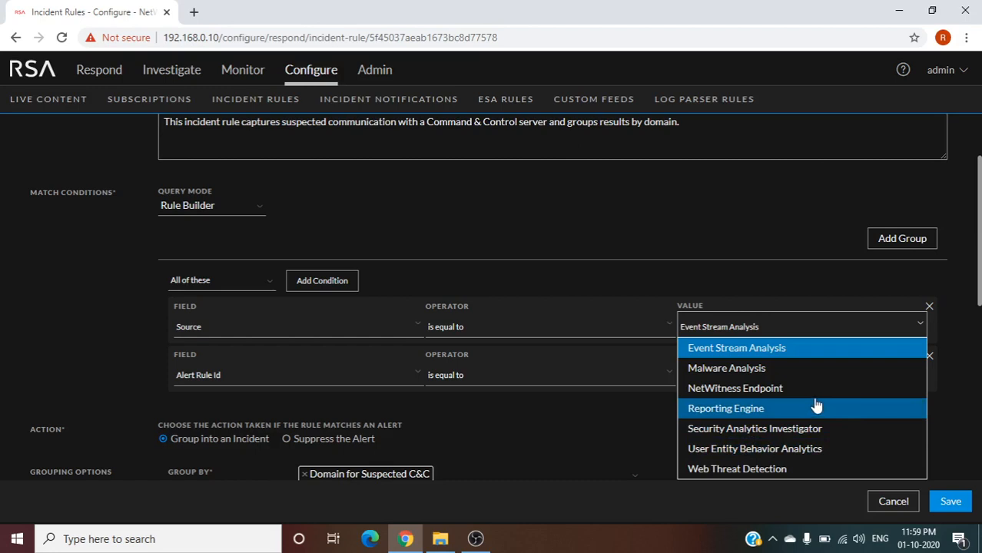
{"action": "left_click", "coordinate": [731, 350]}
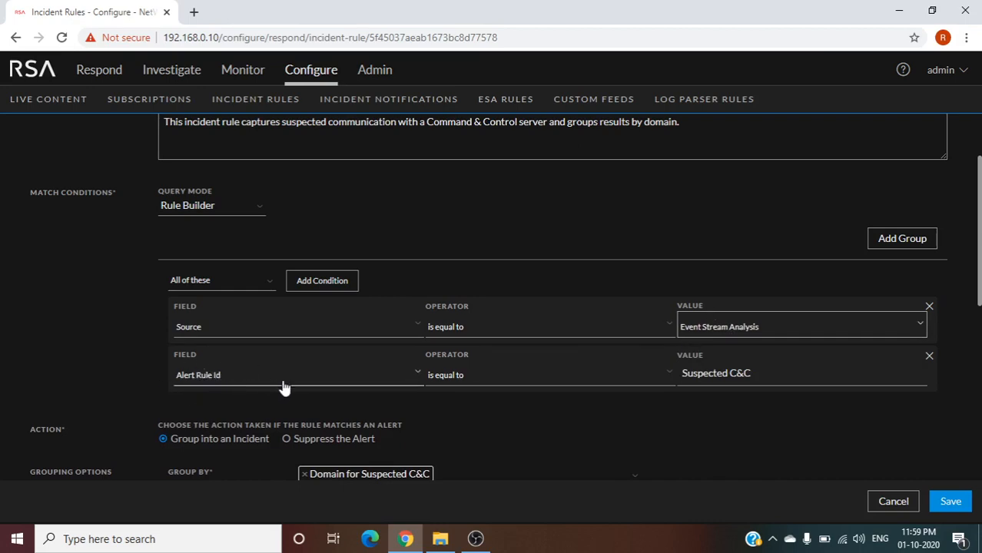
Step: Examine the value of the Alert Rule Id condition, keeping it as Suspected C&C
{"action": "left_click", "coordinate": [805, 373]}
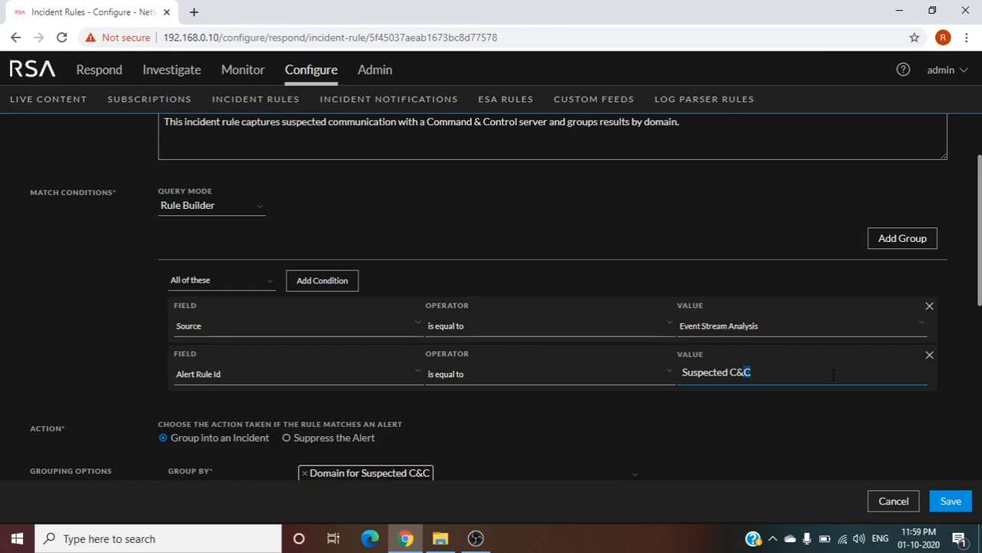
{"action": "key", "text": "ctrl+a"}
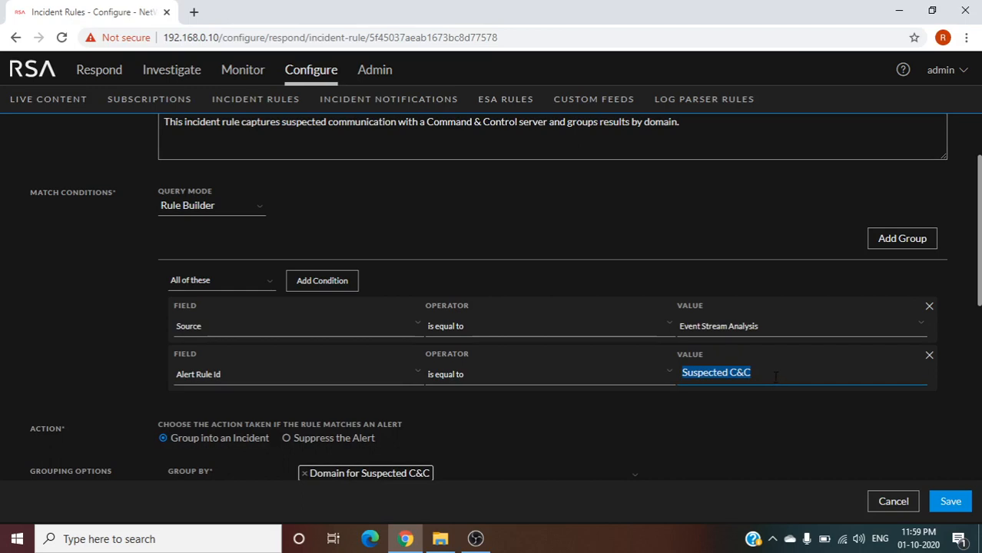
{"action": "left_click", "coordinate": [776, 376]}
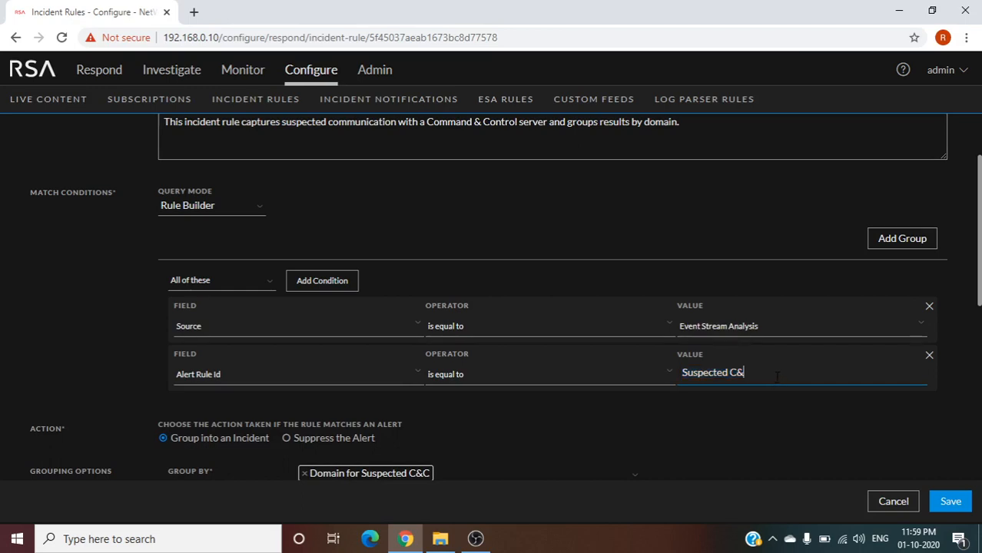
{"action": "type", "text": "C"}
{"action": "left_click_drag", "start_coordinate": [681, 373], "coordinate": [752, 372]}
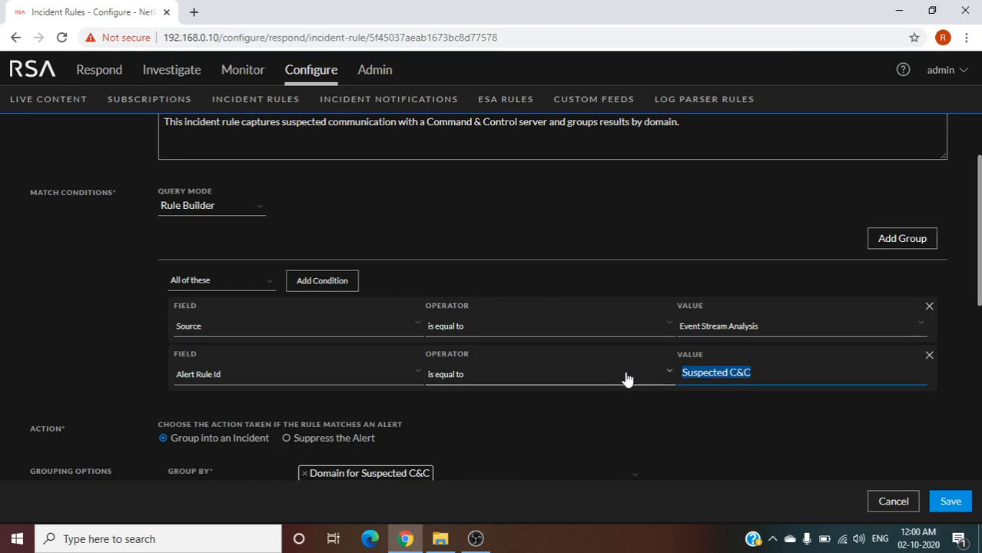
{"action": "left_click", "coordinate": [777, 375]}
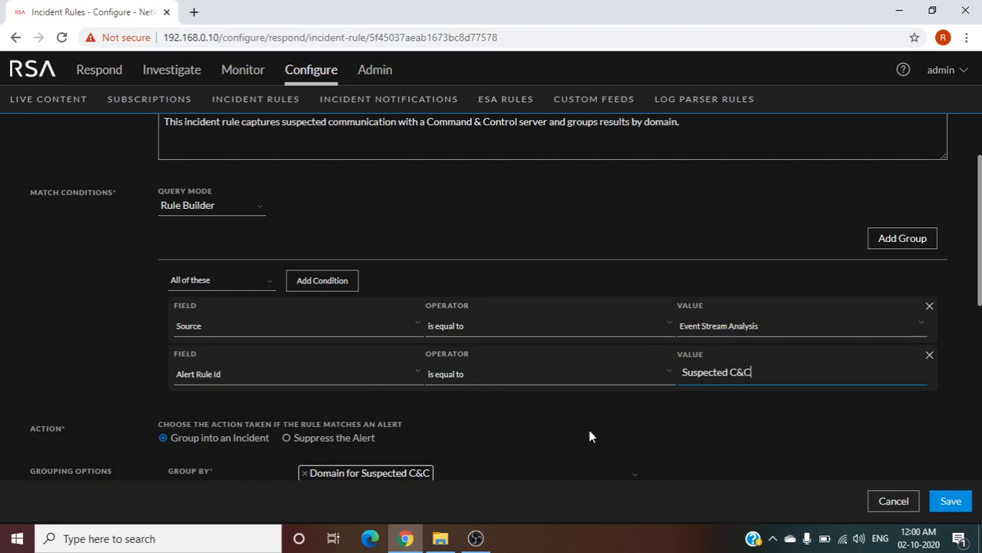
Step: Examine the two actions available when the rule matches an alert, keeping Group into an Incident
{"action": "scroll", "coordinate": [626, 435], "scroll_direction": "down", "scroll_amount": 1}
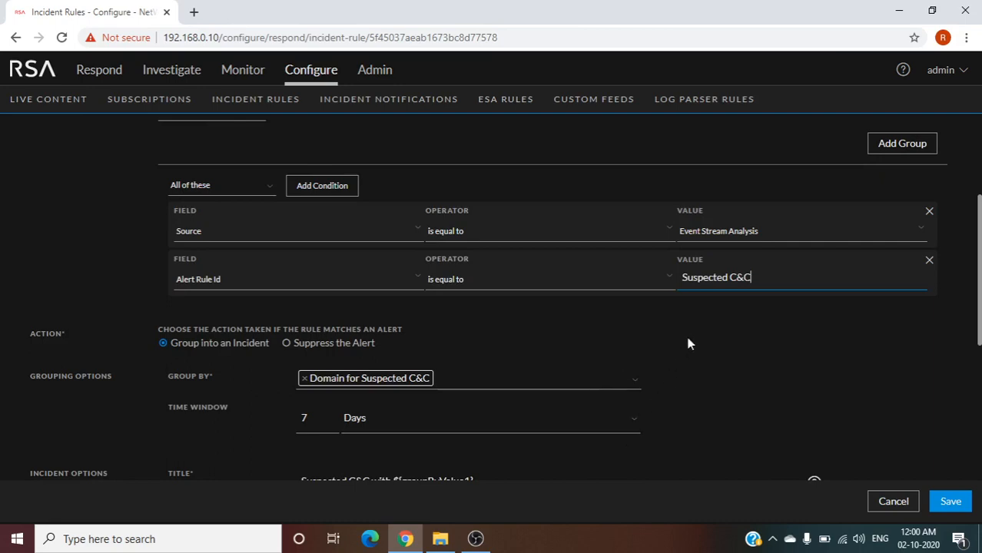
{"action": "scroll", "coordinate": [688, 343], "scroll_direction": "down", "scroll_amount": 1}
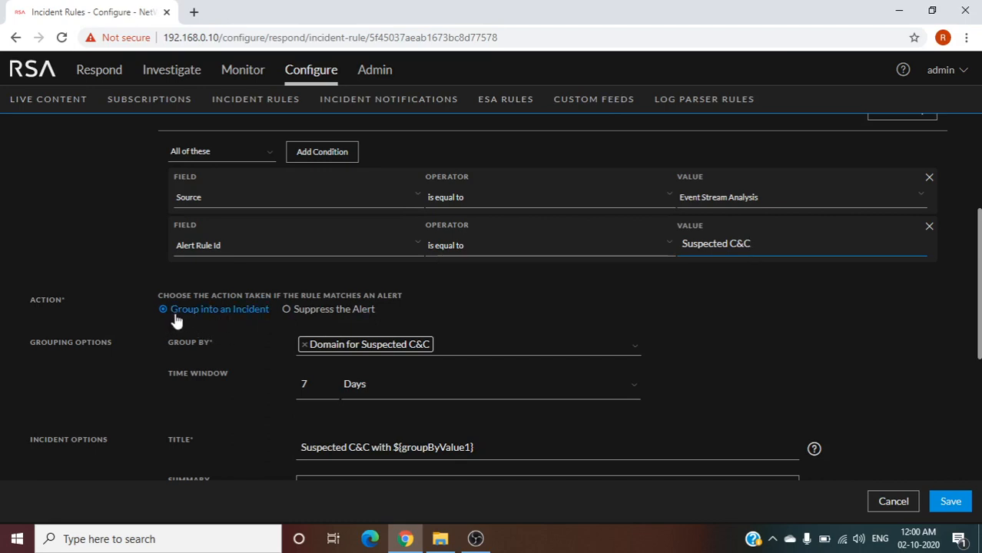
{"action": "left_click", "coordinate": [285, 309]}
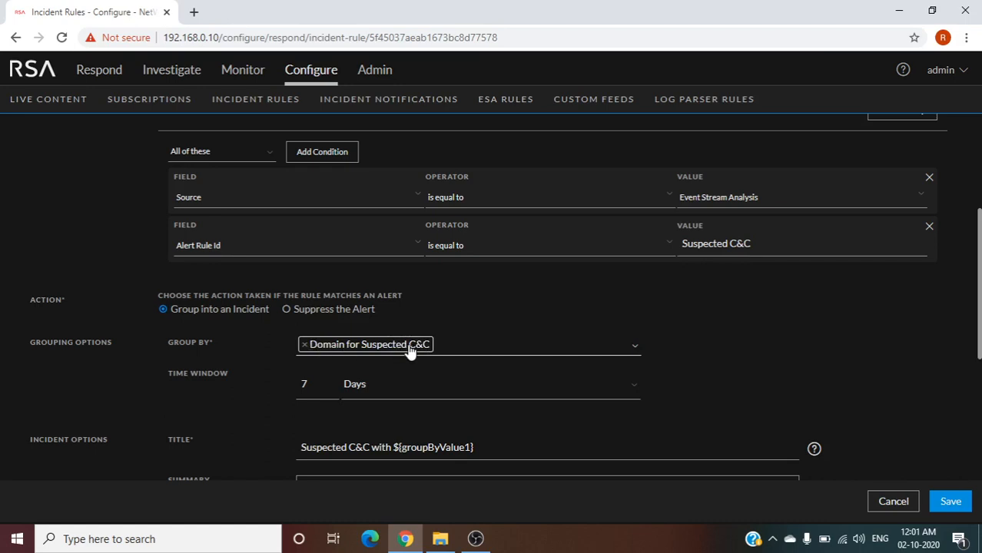
Step: Add Alert Type to the rule's Group By fields and try to remove it again
{"action": "left_click", "coordinate": [461, 351]}
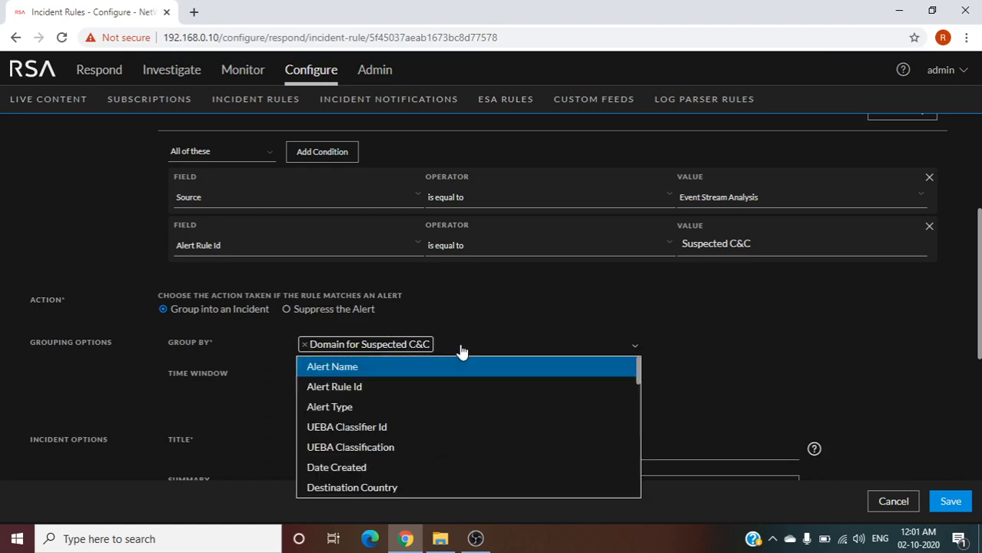
{"action": "left_click", "coordinate": [345, 408]}
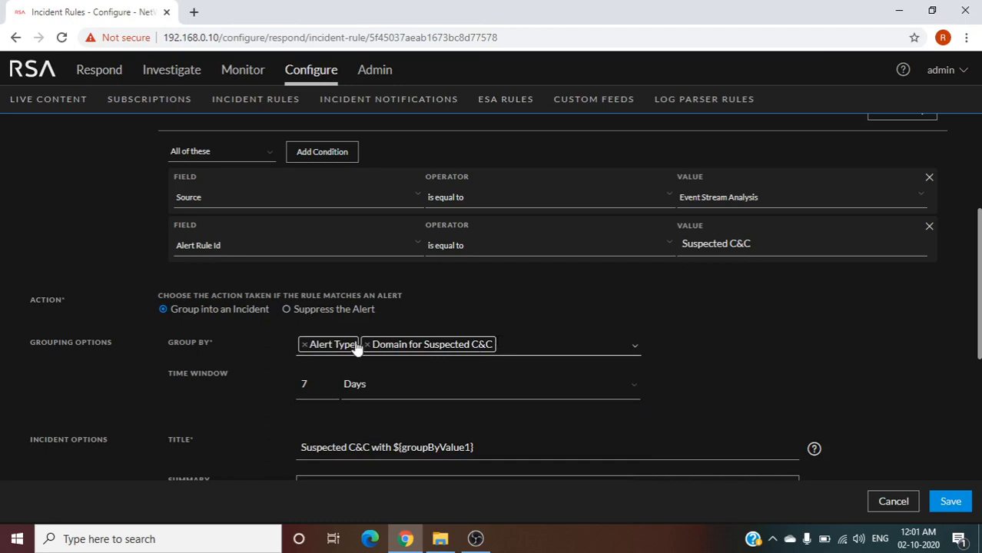
{"action": "left_click", "coordinate": [304, 348]}
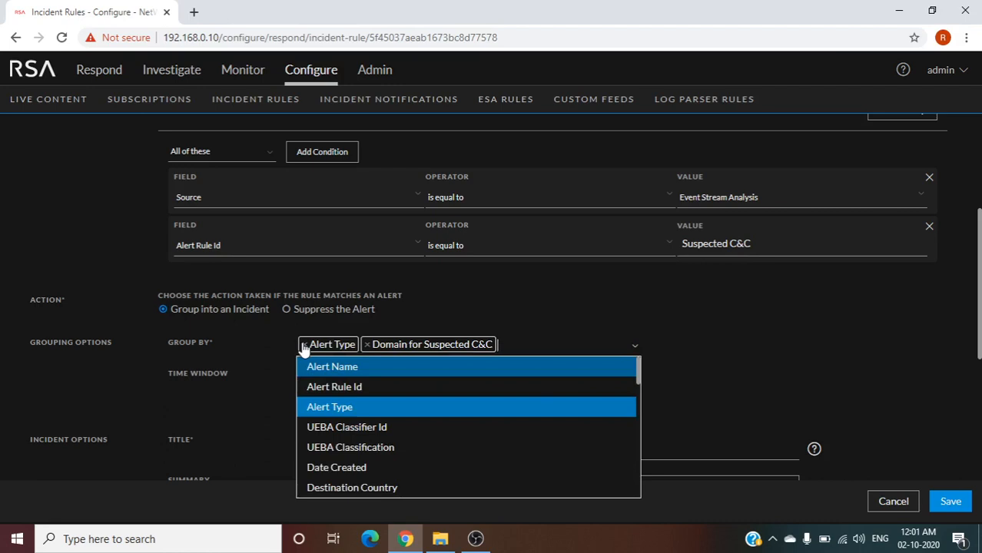
{"action": "left_click", "coordinate": [303, 348]}
{"action": "left_click", "coordinate": [303, 347]}
{"action": "left_click", "coordinate": [303, 348]}
{"action": "left_click", "coordinate": [305, 348]}
{"action": "left_click", "coordinate": [335, 347]}
{"action": "left_click", "coordinate": [336, 348]}
Step: Clear all Group By fields and choose Domain for Suspected C&C as the only grouping field
{"action": "key", "text": "BackSpace"}
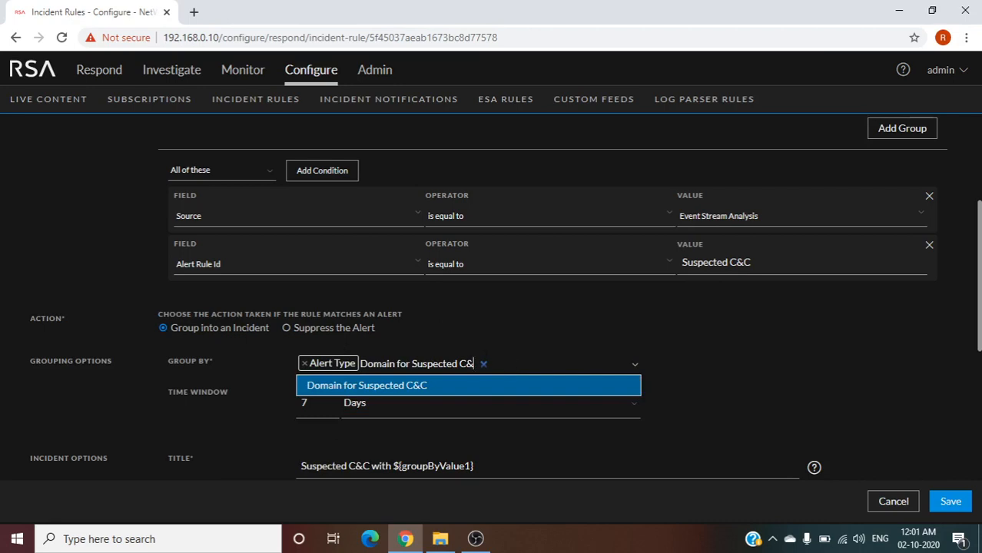
{"action": "left_click", "coordinate": [484, 363]}
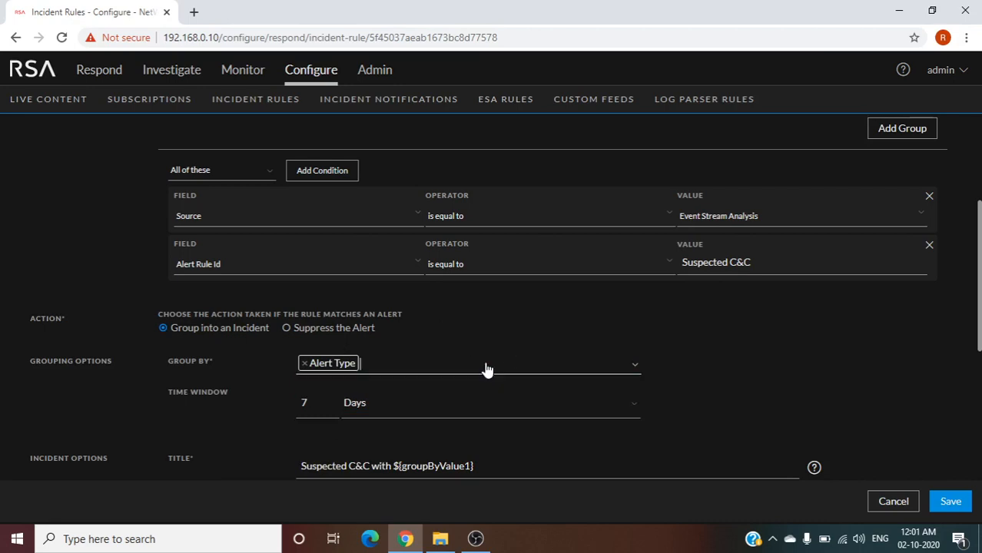
{"action": "left_click", "coordinate": [354, 366]}
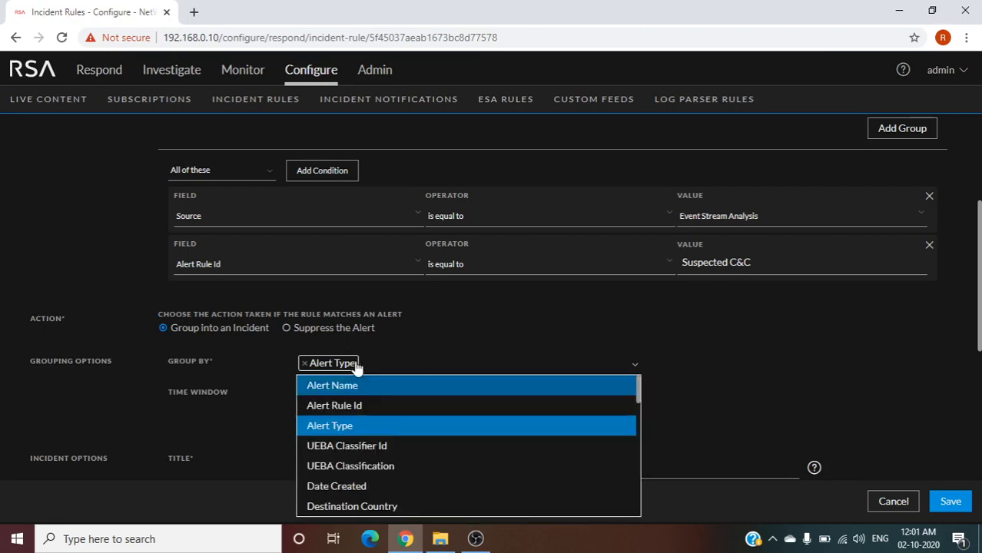
{"action": "key", "text": "BackSpace"}
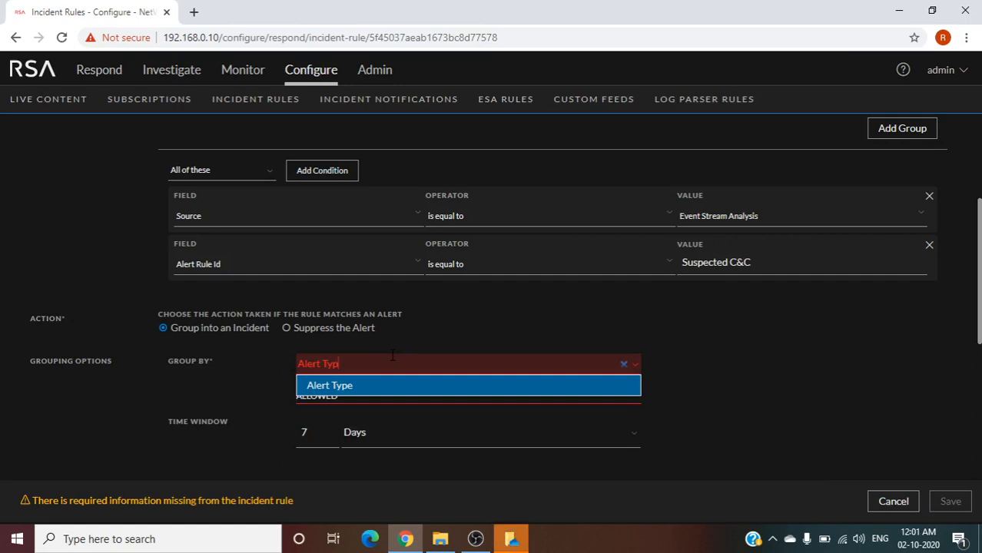
{"action": "key", "text": "BackSpace"}
{"action": "key", "text": "BackSpace"}
{"action": "key", "text": "BackSpace"}
{"action": "key", "text": "BackSpace"}
{"action": "key", "text": "BackSpace"}
{"action": "key", "text": "BackSpace"}
{"action": "key", "text": "BackSpace"}
{"action": "key", "text": "BackSpace"}
{"action": "key", "text": "BackSpace"}
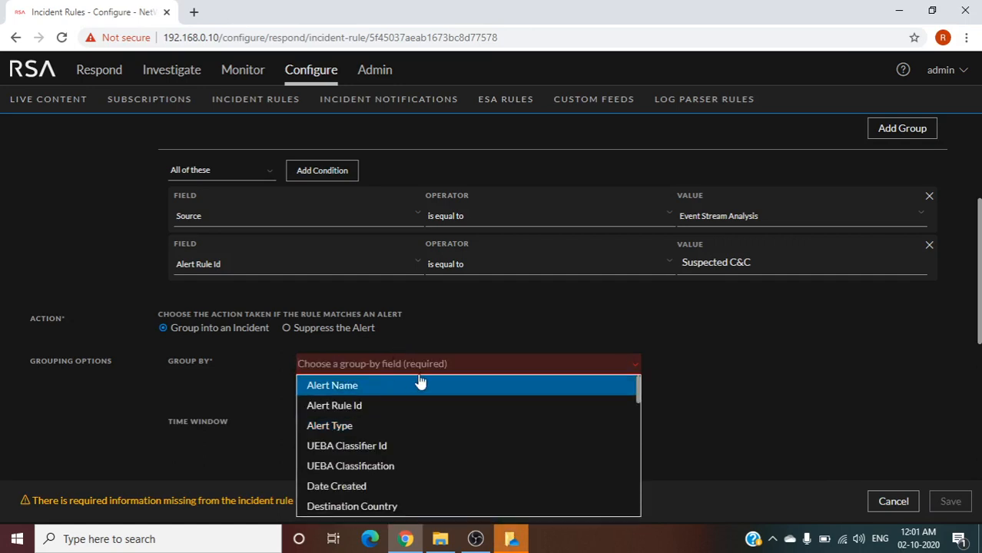
{"action": "type", "text": "su"}
{"action": "left_click", "coordinate": [393, 386]}
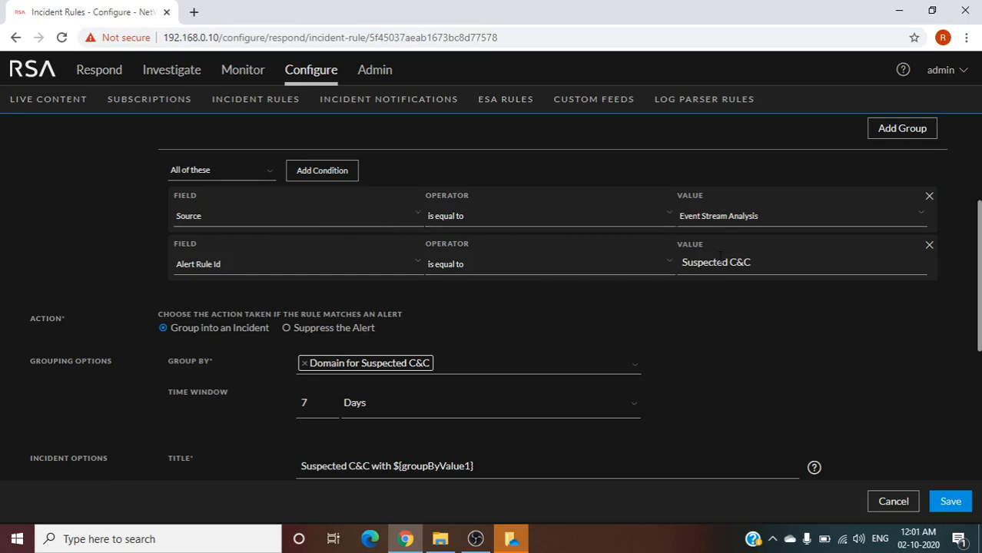
Step: Open Notepad and write the sample domain trozan.com in an empty note
{"action": "left_click", "coordinate": [162, 540]}
{"action": "type", "text": "no"}
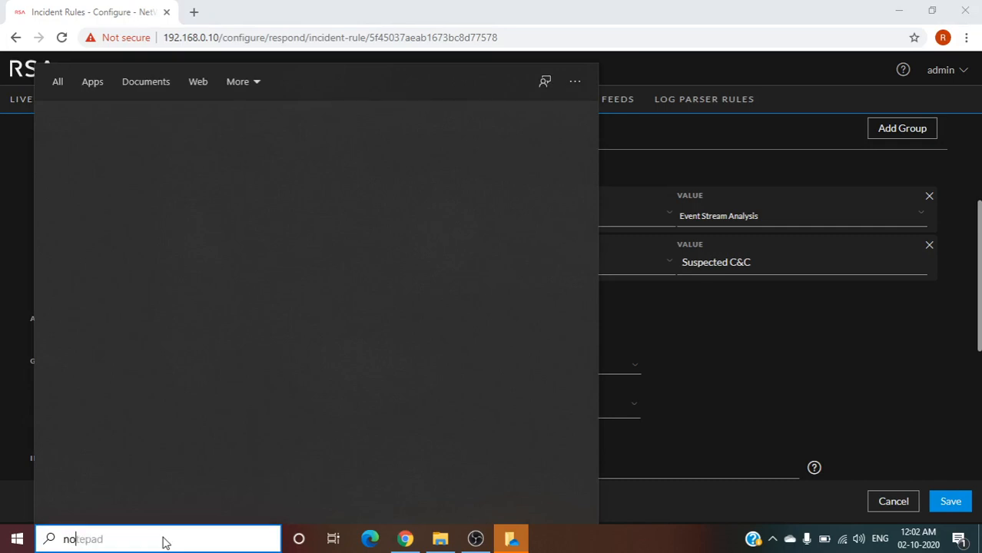
{"action": "type", "text": "te"}
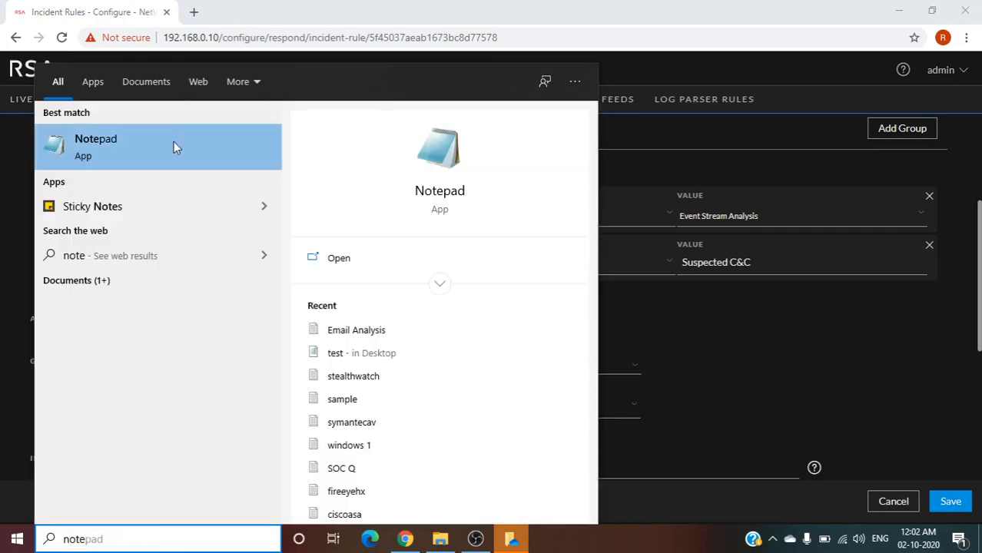
{"action": "left_click", "coordinate": [173, 147]}
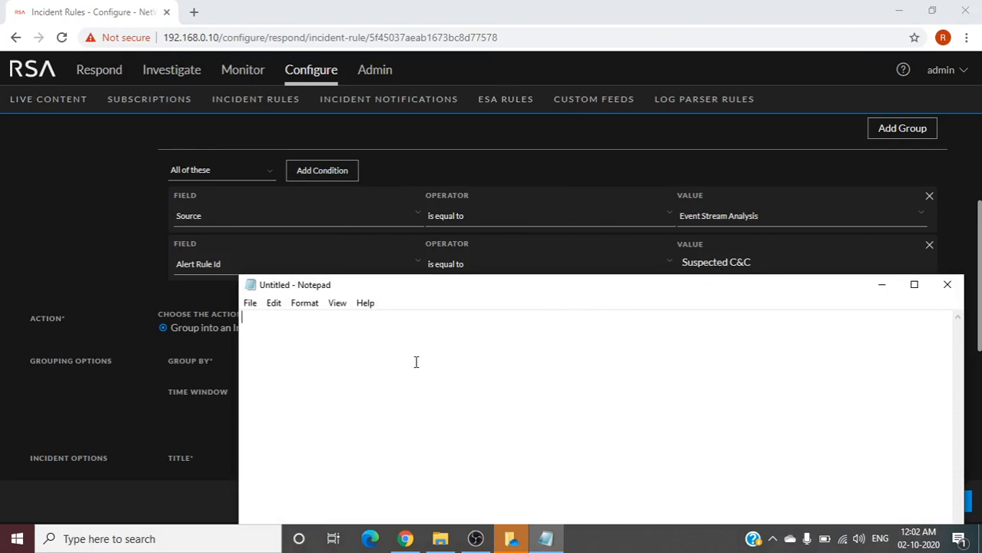
{"action": "type", "text": "troza"}
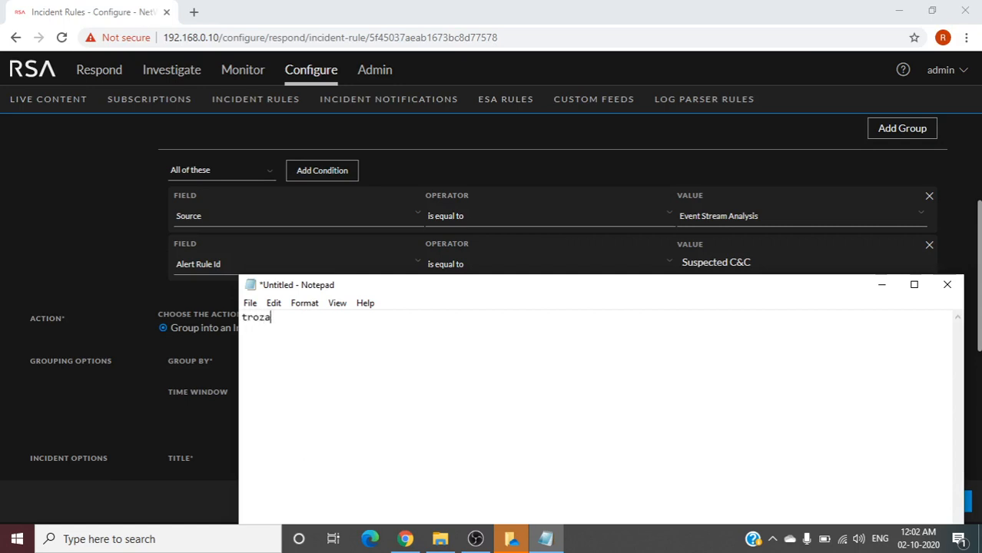
{"action": "type", "text": "n.com"}
Step: Place the note beside the rule's grouping options, highlight the sample domain, and return to the rule to examine the time window
{"action": "left_click_drag", "start_coordinate": [452, 290], "coordinate": [742, 291]}
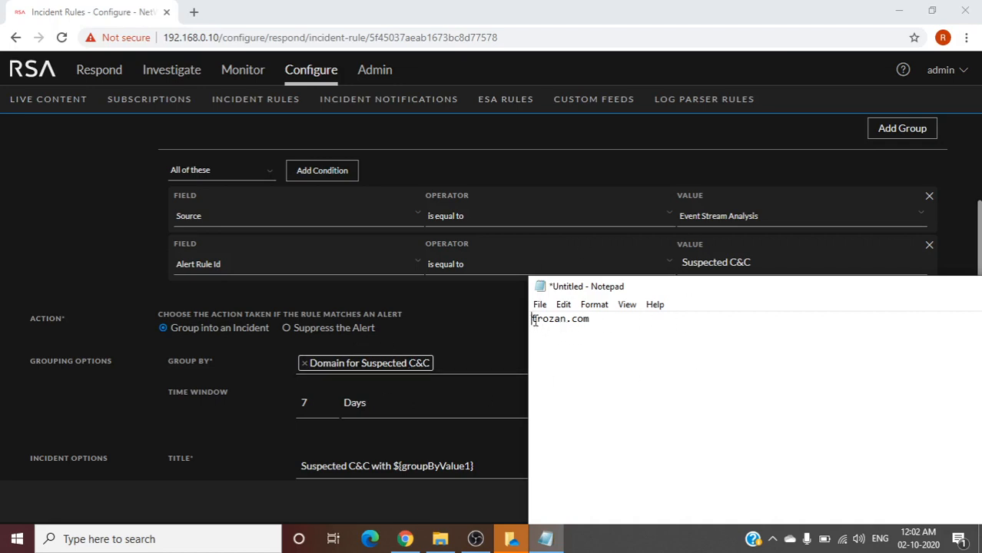
{"action": "left_click_drag", "start_coordinate": [532, 319], "coordinate": [597, 321]}
{"action": "left_click", "coordinate": [592, 344]}
{"action": "left_click_drag", "start_coordinate": [531, 322], "coordinate": [592, 321]}
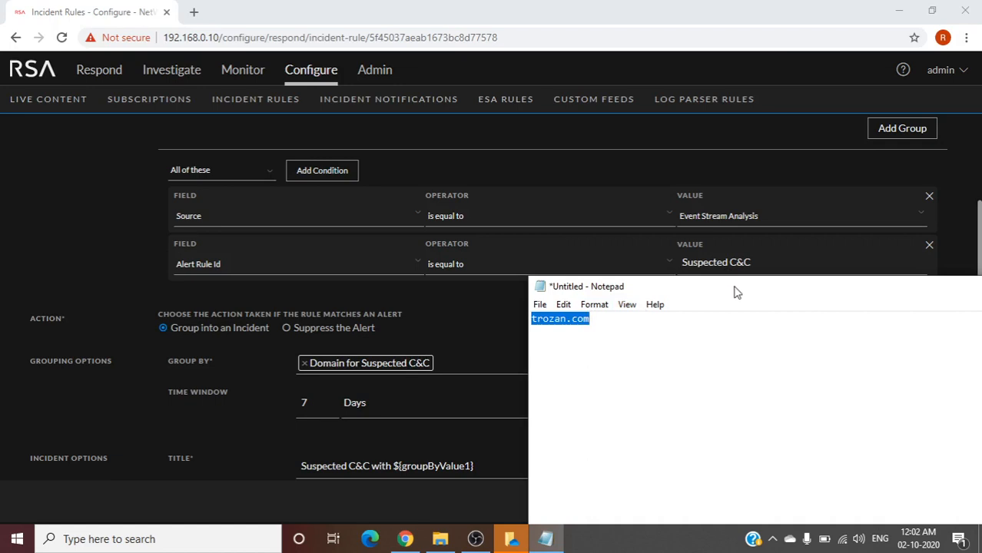
{"action": "left_click_drag", "start_coordinate": [737, 292], "coordinate": [788, 295]}
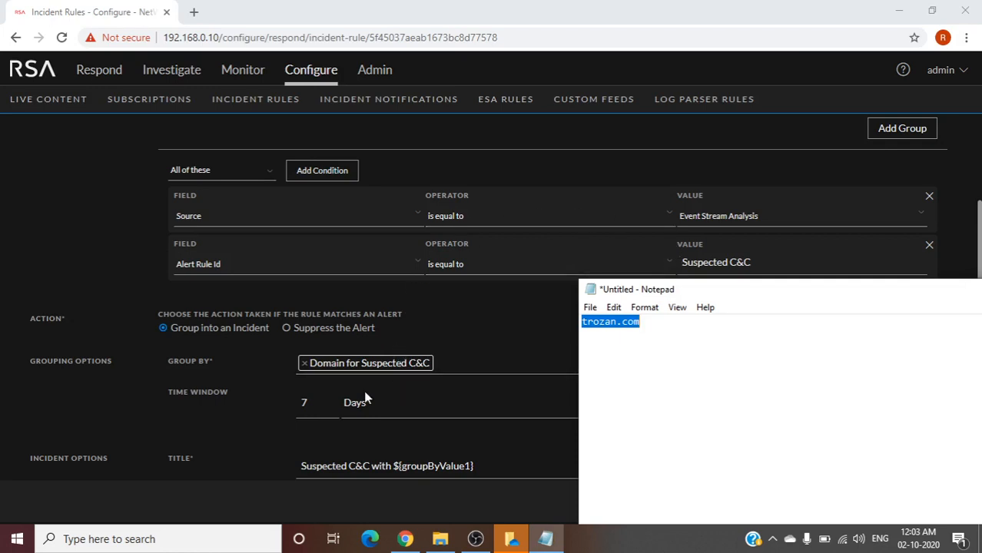
{"action": "left_click", "coordinate": [70, 388]}
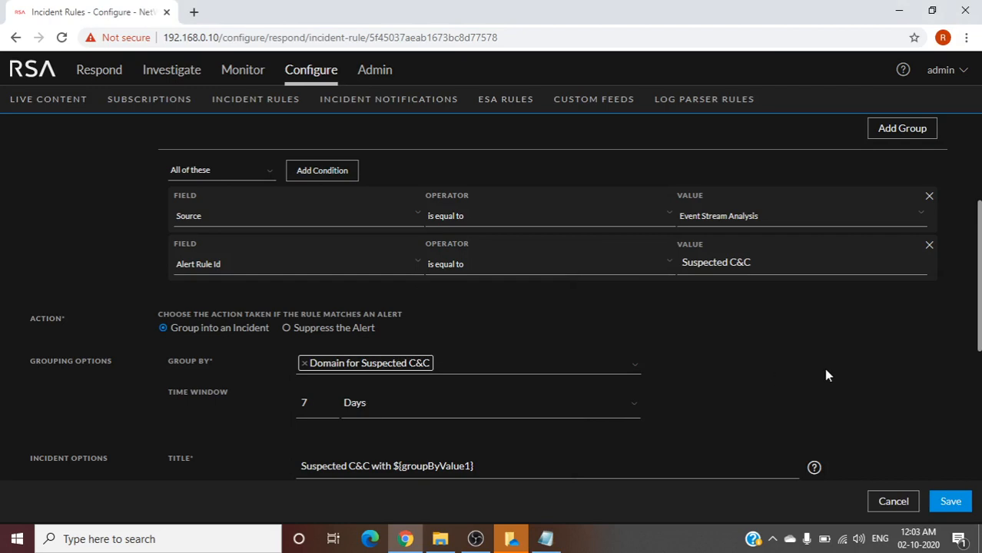
{"action": "scroll", "coordinate": [823, 368], "scroll_direction": "down", "scroll_amount": 1}
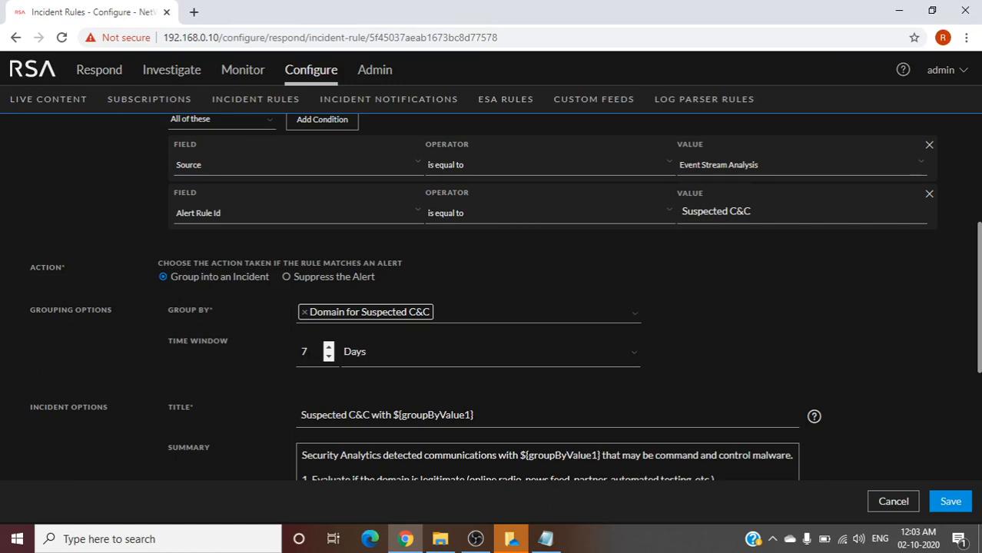
Step: Switch to Notepad, correct the sample domain to trojan.com, and cut it out of the note
{"action": "left_click", "coordinate": [545, 538]}
{"action": "left_click", "coordinate": [639, 328]}
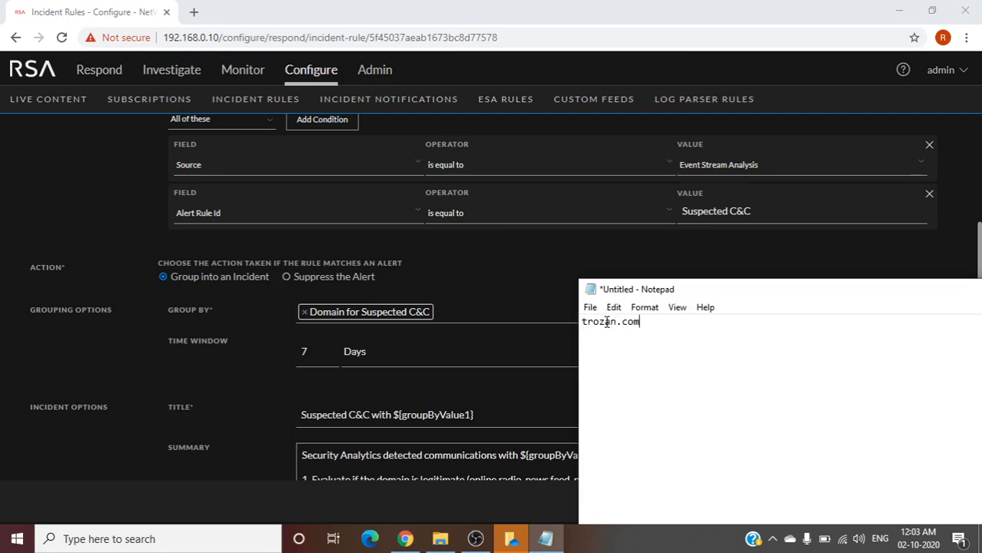
{"action": "left_click", "coordinate": [605, 322]}
{"action": "key", "text": "BackSpace"}
{"action": "type", "text": "j"}
{"action": "left_click_drag", "start_coordinate": [640, 323], "coordinate": [564, 328]}
{"action": "key", "text": "ctrl+x"}
{"action": "left_click_drag", "start_coordinate": [725, 289], "coordinate": [817, 288]}
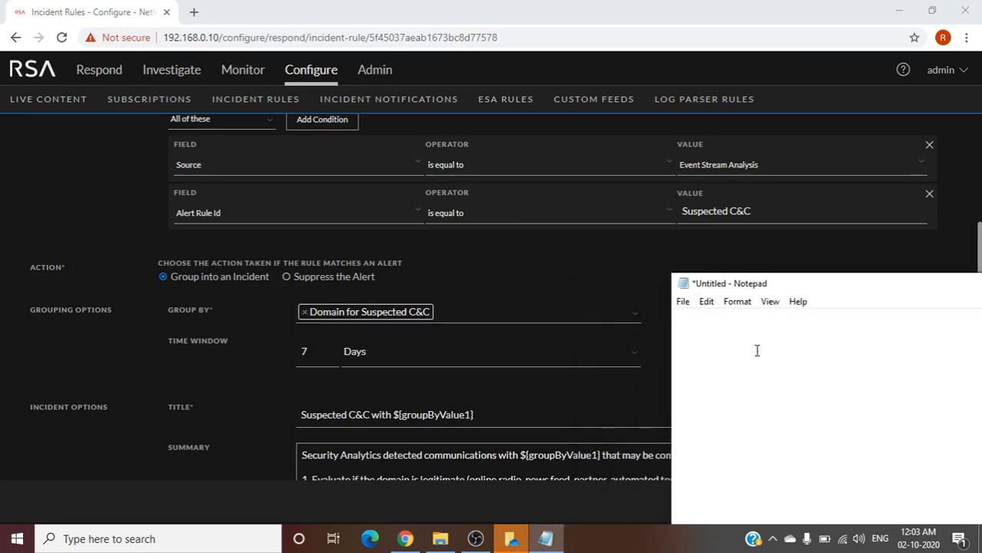
Step: Write C&C and alert .type one after the other in the note, erasing each entry
{"action": "type", "text": "C&C"}
{"action": "key", "text": "BackSpace"}
{"action": "key", "text": "BackSpace"}
{"action": "key", "text": "BackSpace"}
{"action": "type", "text": "alert .type"}
{"action": "key", "text": "BackSpace"}
{"action": "key", "text": "BackSpace"}
{"action": "key", "text": "BackSpace"}
{"action": "key", "text": "BackSpace"}
{"action": "key", "text": "BackSpace"}
{"action": "key", "text": "BackSpace"}
{"action": "key", "text": "BackSpace"}
{"action": "key", "text": "BackSpace"}
{"action": "key", "text": "BackSpace"}
{"action": "key", "text": "BackSpace"}
{"action": "key", "text": "BackSpace"}
Step: Return to the incident rule and examine its incident title and summary, including the numbered investigation instructions
{"action": "left_click", "coordinate": [957, 256]}
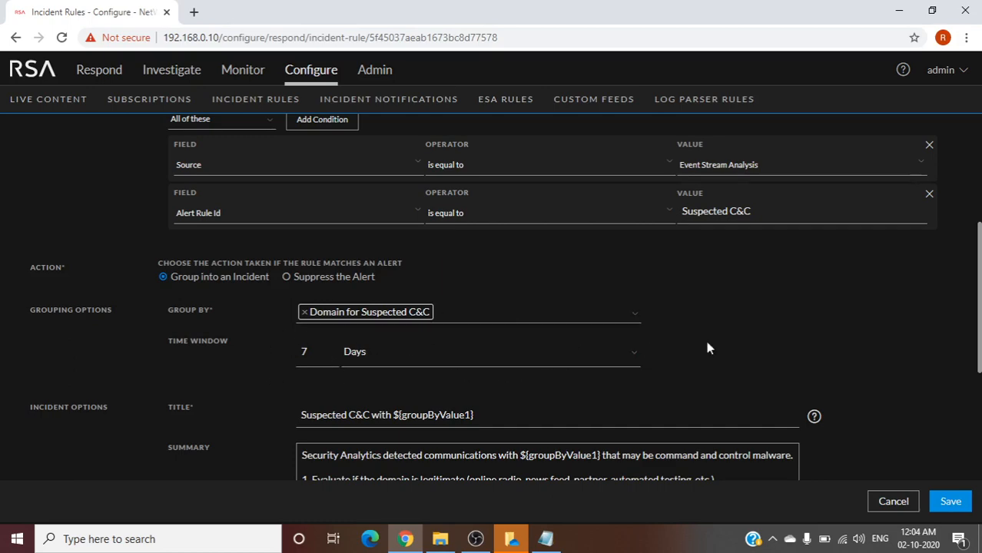
{"action": "scroll", "coordinate": [829, 352], "scroll_direction": "down", "scroll_amount": 2}
{"action": "scroll", "coordinate": [829, 352], "scroll_direction": "up", "scroll_amount": 2}
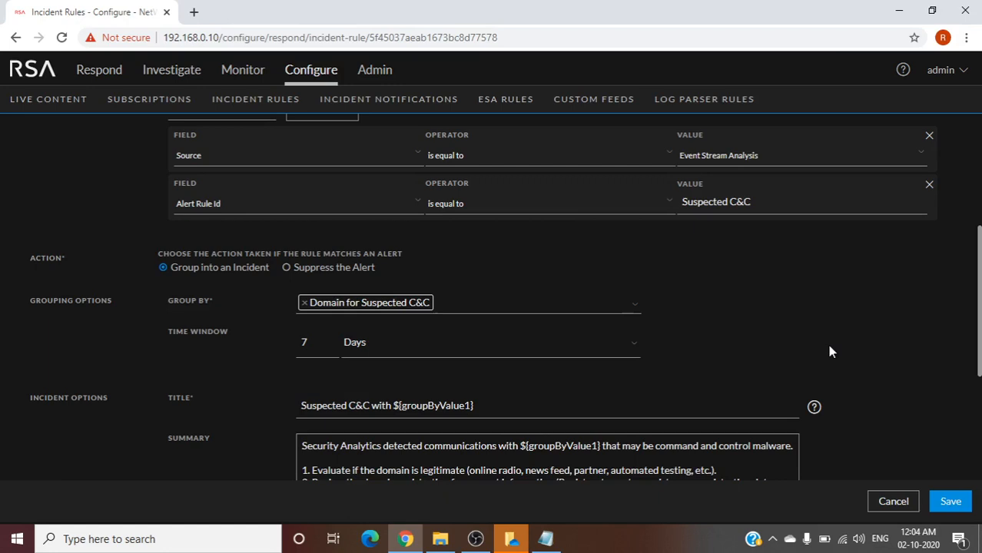
{"action": "scroll", "coordinate": [829, 352], "scroll_direction": "down", "scroll_amount": 2}
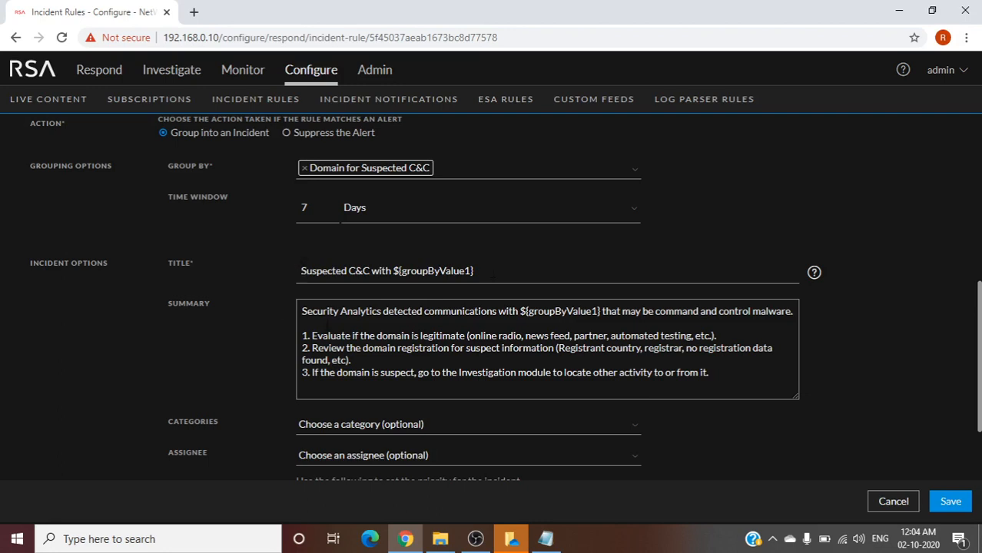
{"action": "left_click_drag", "start_coordinate": [305, 311], "coordinate": [560, 406]}
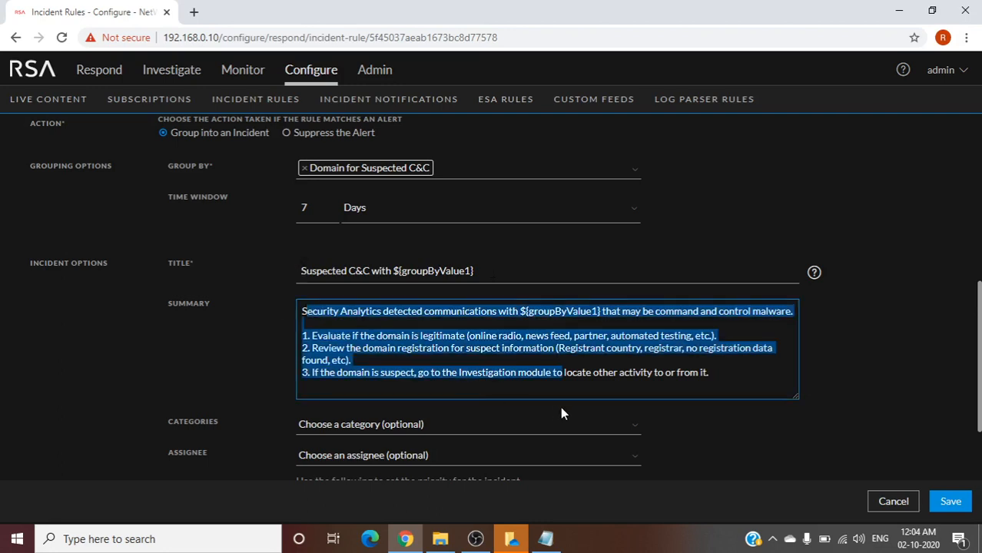
{"action": "left_click", "coordinate": [560, 406]}
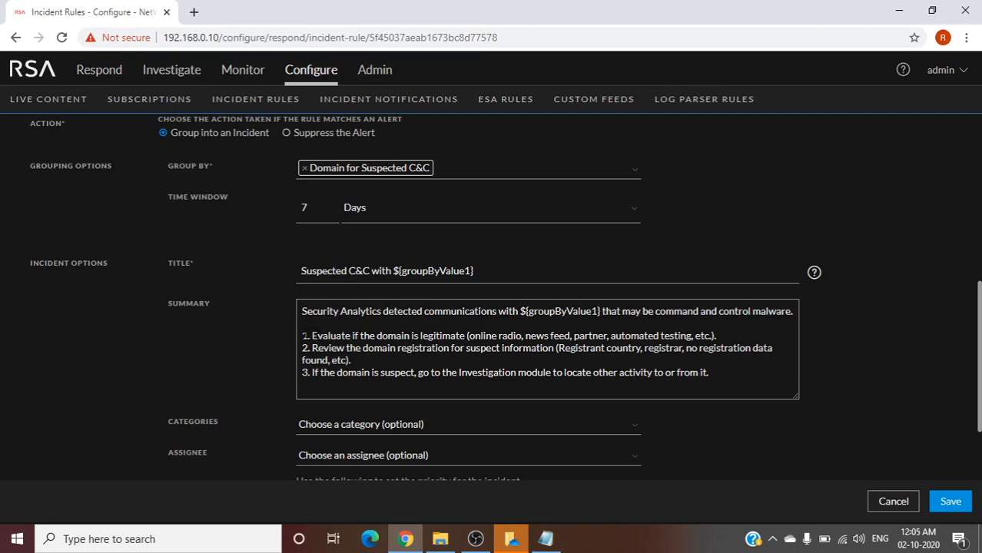
{"action": "left_click_drag", "start_coordinate": [304, 336], "coordinate": [708, 372]}
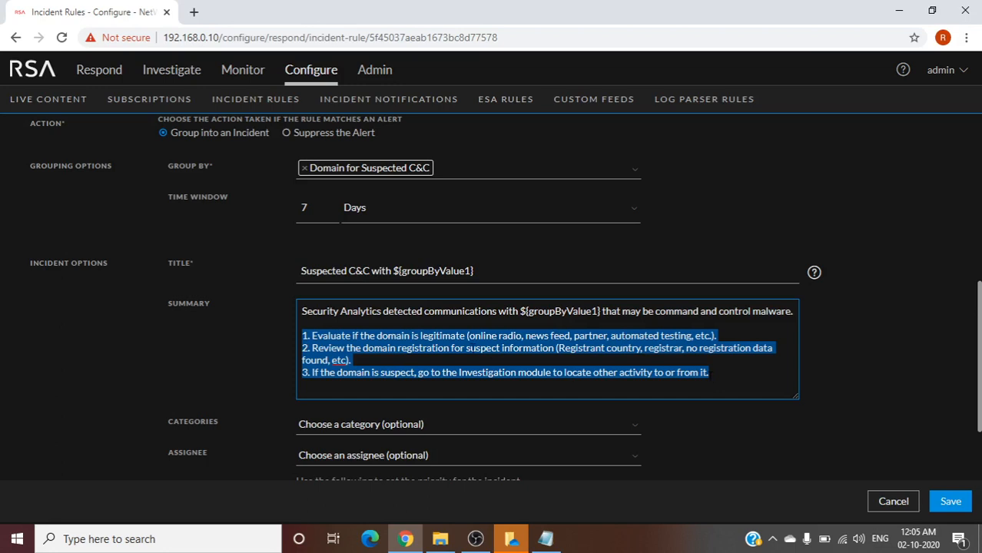
{"action": "left_click", "coordinate": [909, 379]}
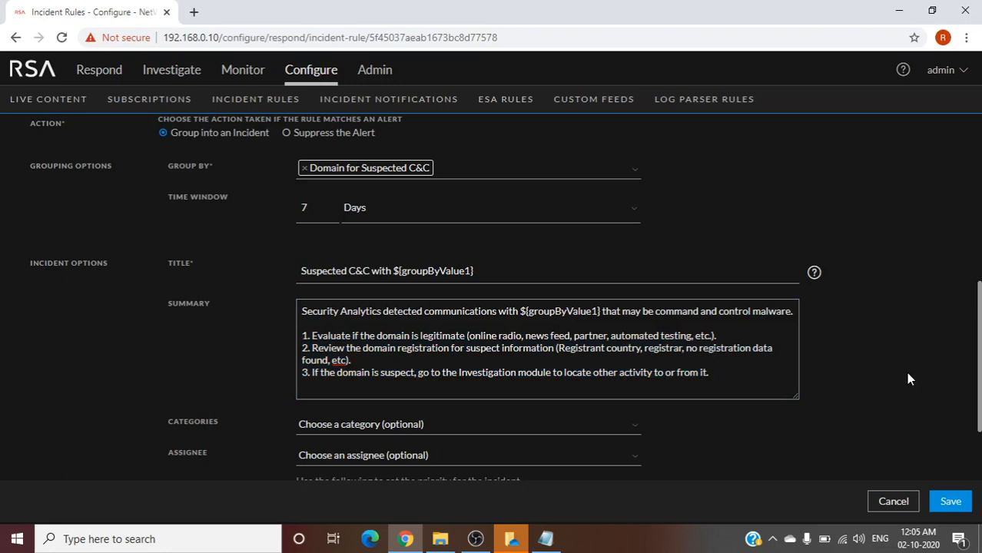
Step: Set the category in the rule's incident options to Malware: C2
{"action": "scroll", "coordinate": [907, 379], "scroll_direction": "down", "scroll_amount": 2}
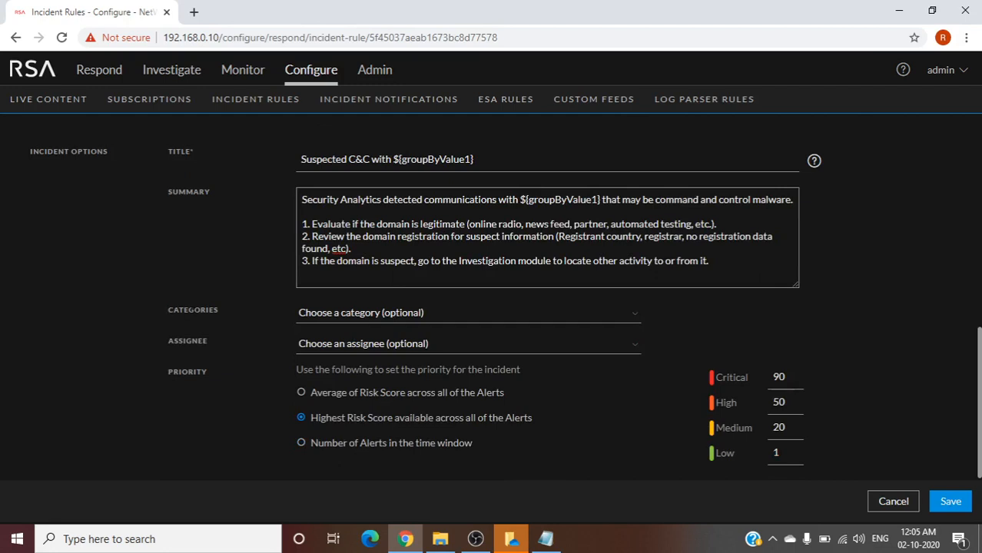
{"action": "left_click", "coordinate": [510, 324]}
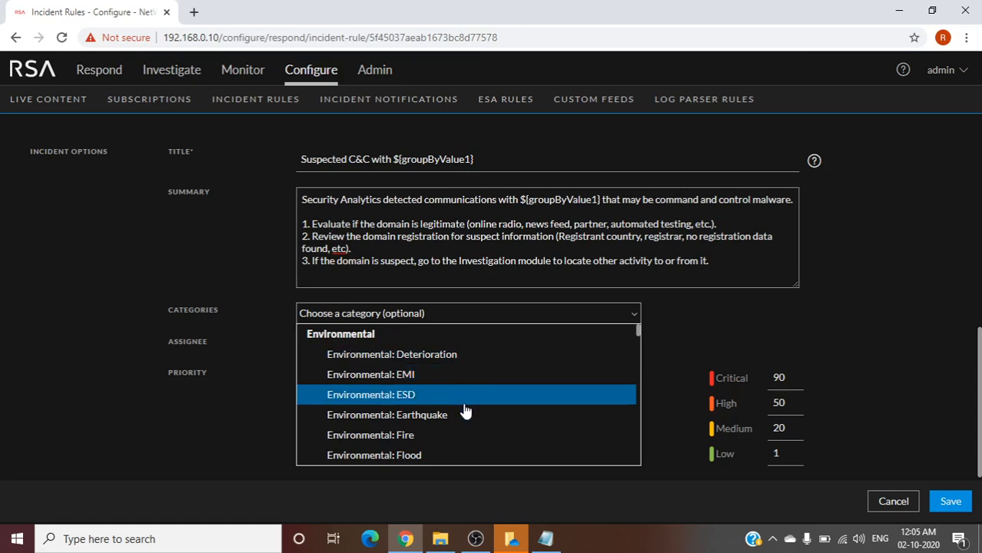
{"action": "scroll", "coordinate": [464, 413], "scroll_direction": "down", "scroll_amount": 5}
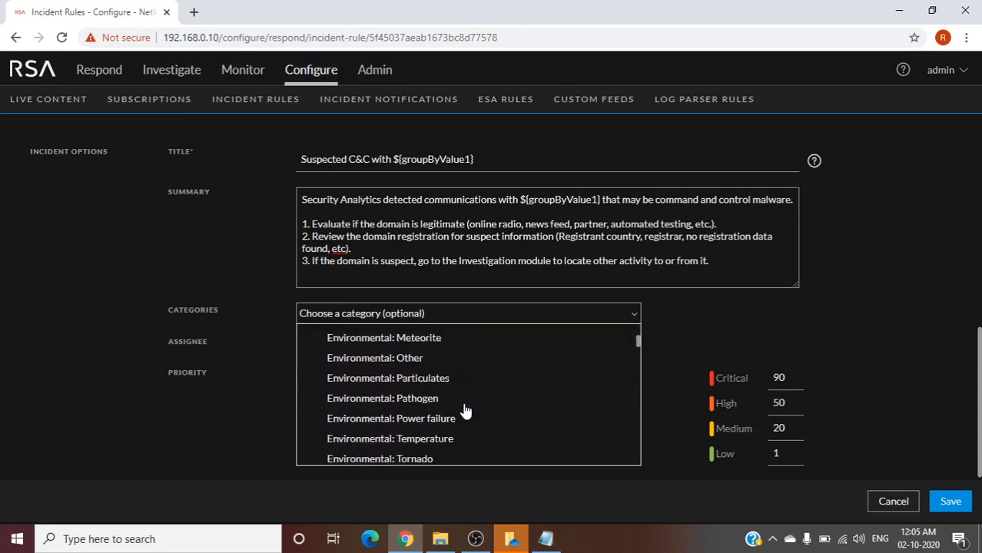
{"action": "scroll", "coordinate": [465, 412], "scroll_direction": "down", "scroll_amount": 5}
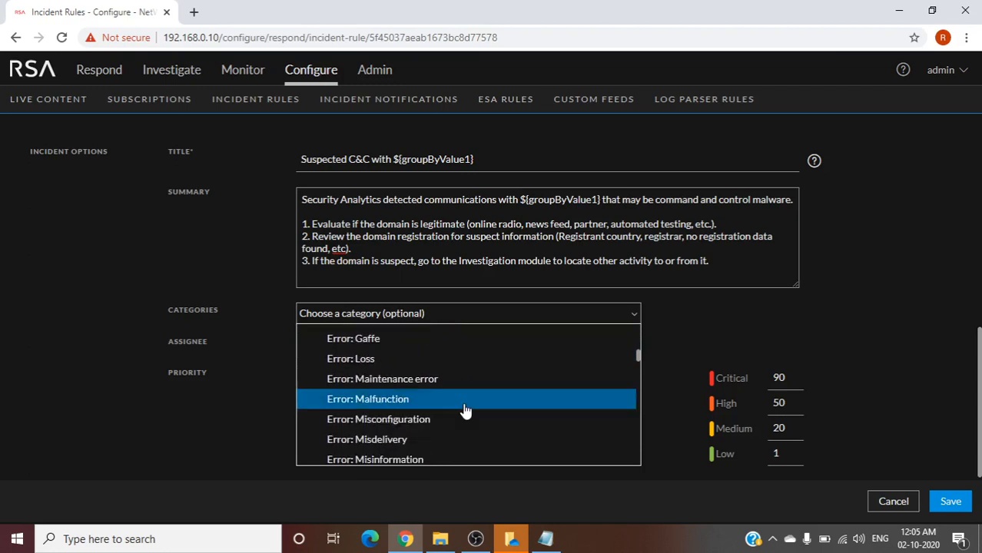
{"action": "scroll", "coordinate": [465, 412], "scroll_direction": "down", "scroll_amount": 5}
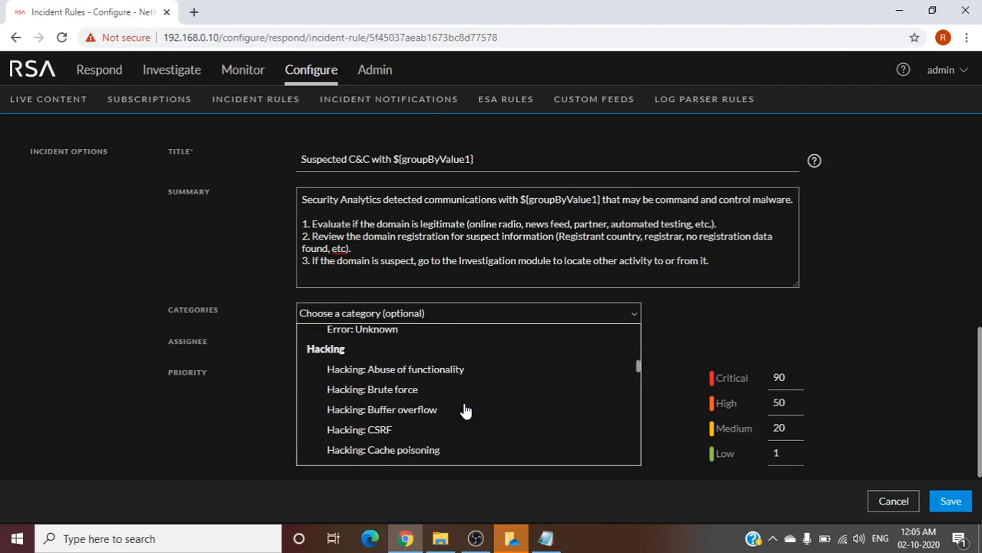
{"action": "scroll", "coordinate": [465, 412], "scroll_direction": "up", "scroll_amount": 1}
{"action": "scroll", "coordinate": [465, 412], "scroll_direction": "down", "scroll_amount": 2}
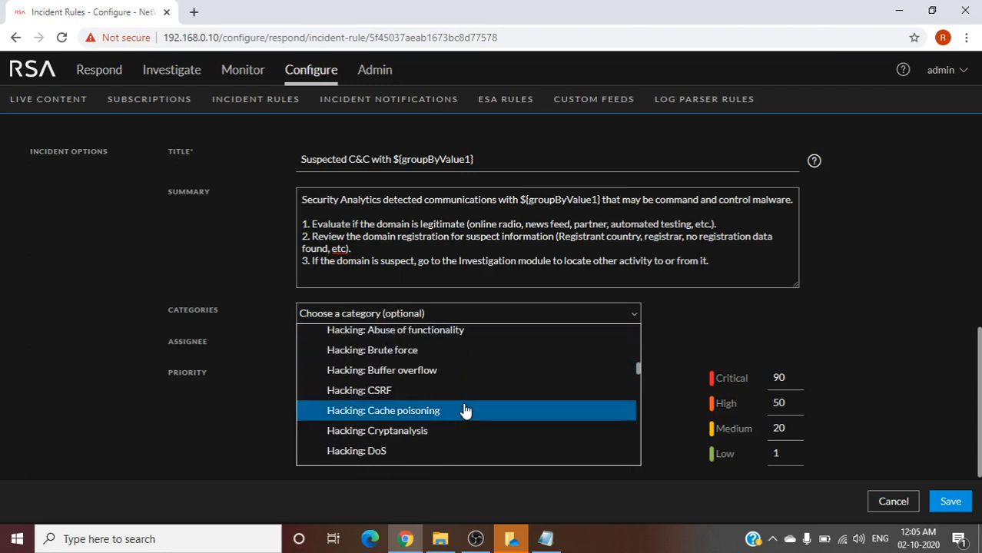
{"action": "scroll", "coordinate": [465, 411], "scroll_direction": "down", "scroll_amount": 3}
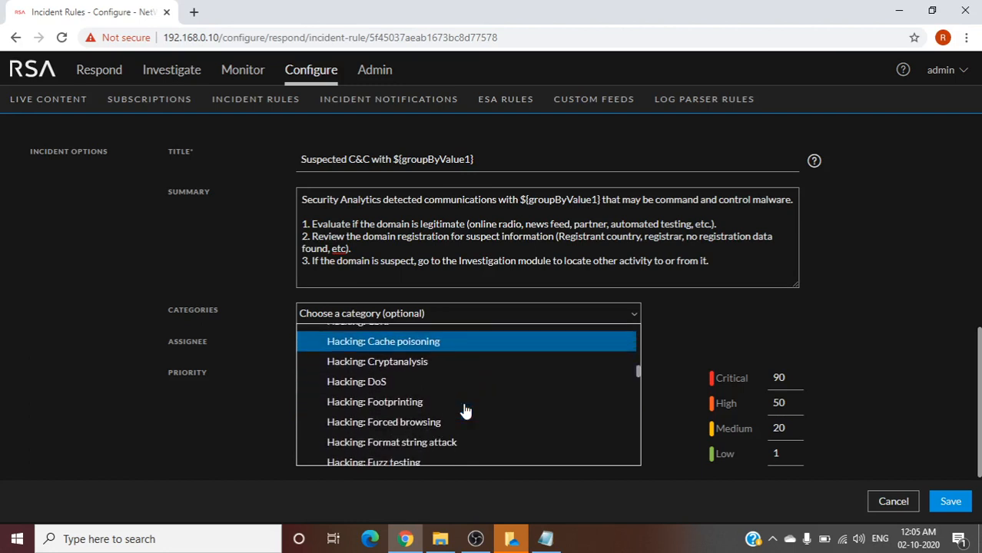
{"action": "scroll", "coordinate": [464, 411], "scroll_direction": "down", "scroll_amount": 5}
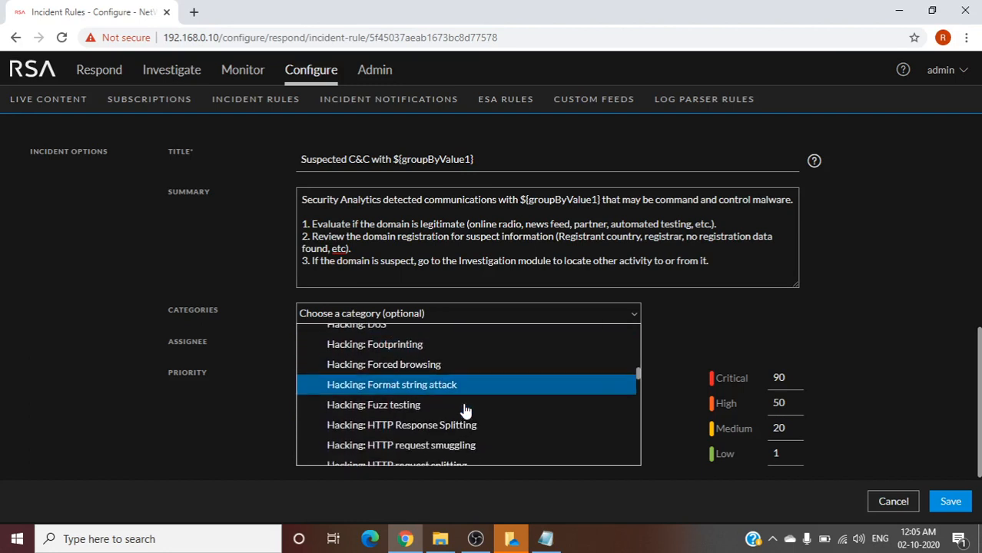
{"action": "scroll", "coordinate": [465, 411], "scroll_direction": "down", "scroll_amount": 5}
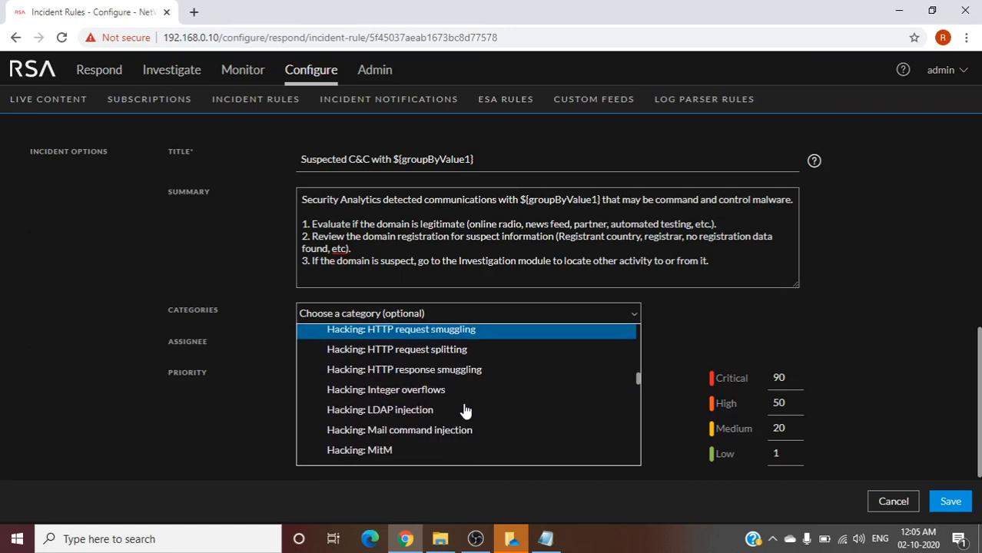
{"action": "scroll", "coordinate": [464, 411], "scroll_direction": "down", "scroll_amount": 5}
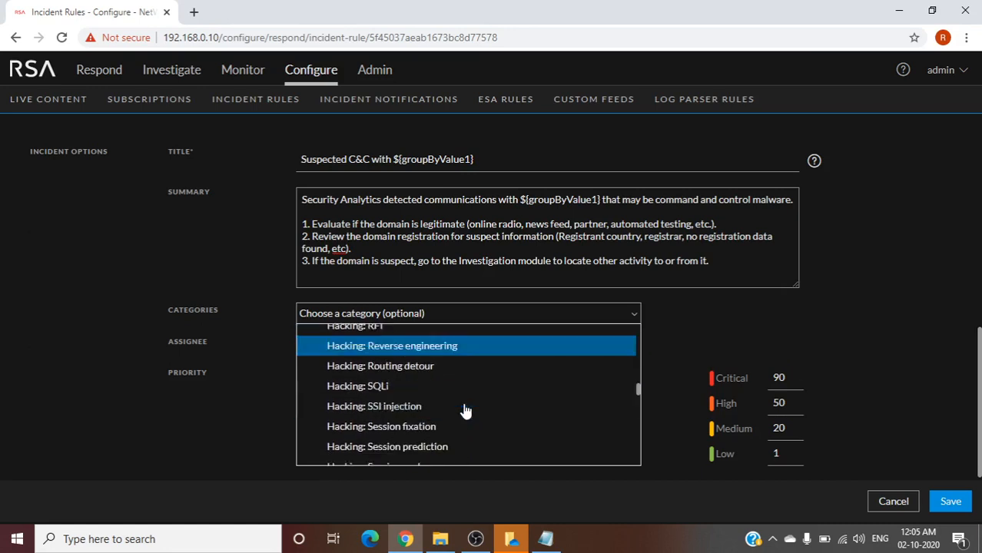
{"action": "scroll", "coordinate": [465, 411], "scroll_direction": "down", "scroll_amount": 4}
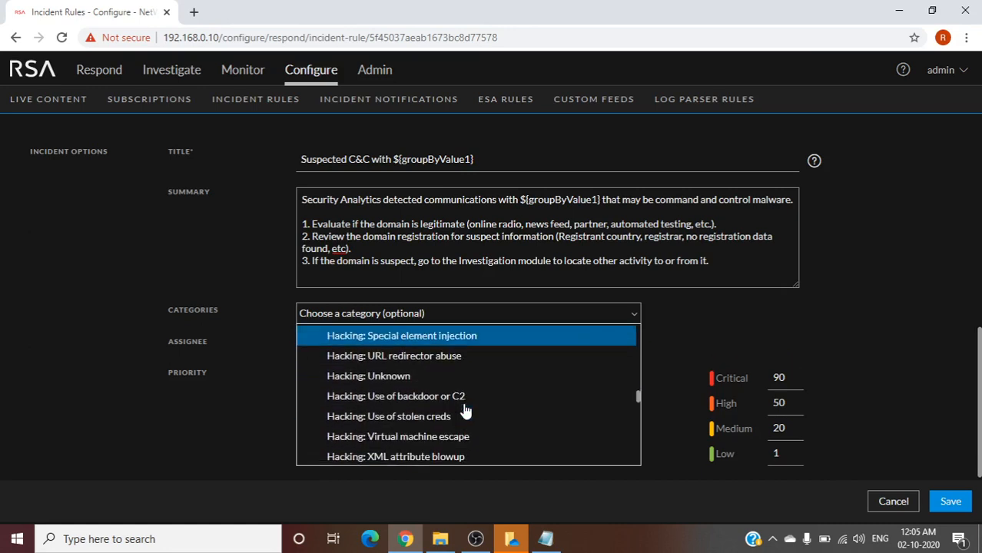
{"action": "scroll", "coordinate": [465, 411], "scroll_direction": "down", "scroll_amount": 4}
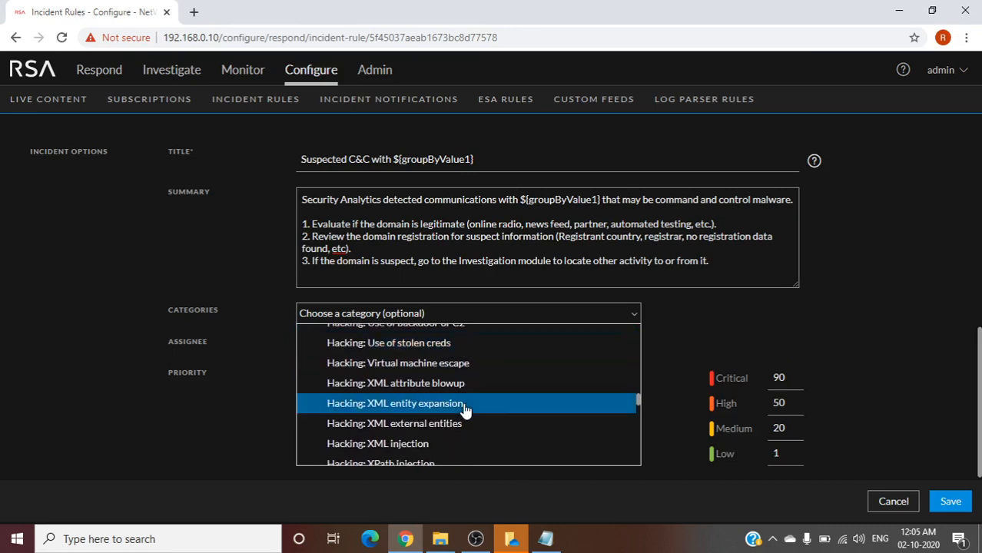
{"action": "scroll", "coordinate": [465, 411], "scroll_direction": "down", "scroll_amount": 5}
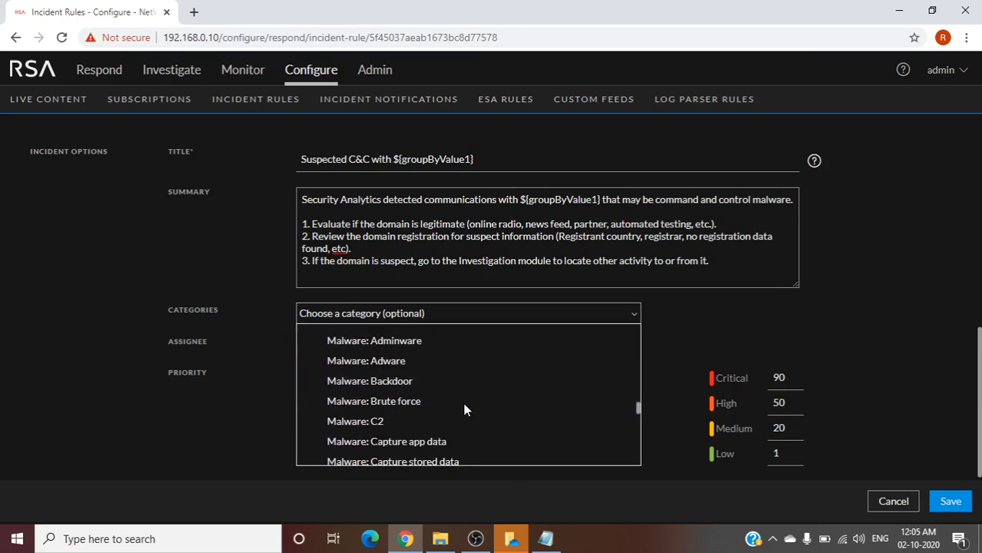
{"action": "scroll", "coordinate": [465, 411], "scroll_direction": "down", "scroll_amount": 1}
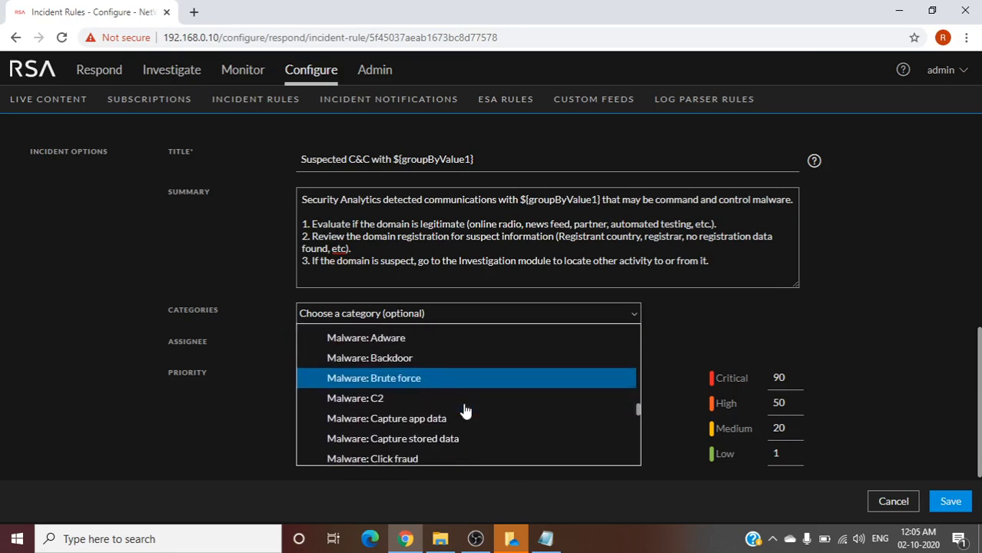
{"action": "left_click", "coordinate": [352, 407]}
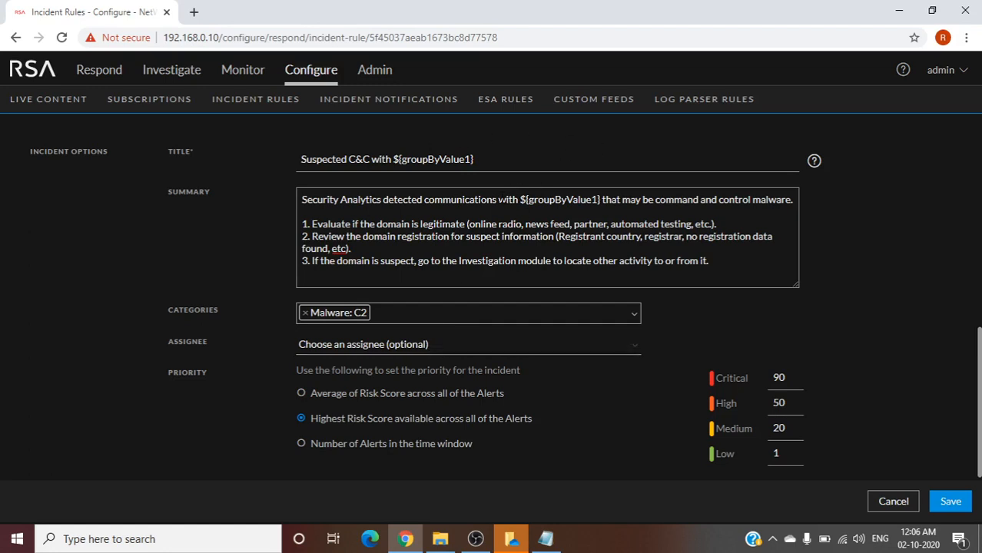
Step: Assign the rule's incidents to the analyst listed below admin and examine the priority options
{"action": "left_click", "coordinate": [424, 346]}
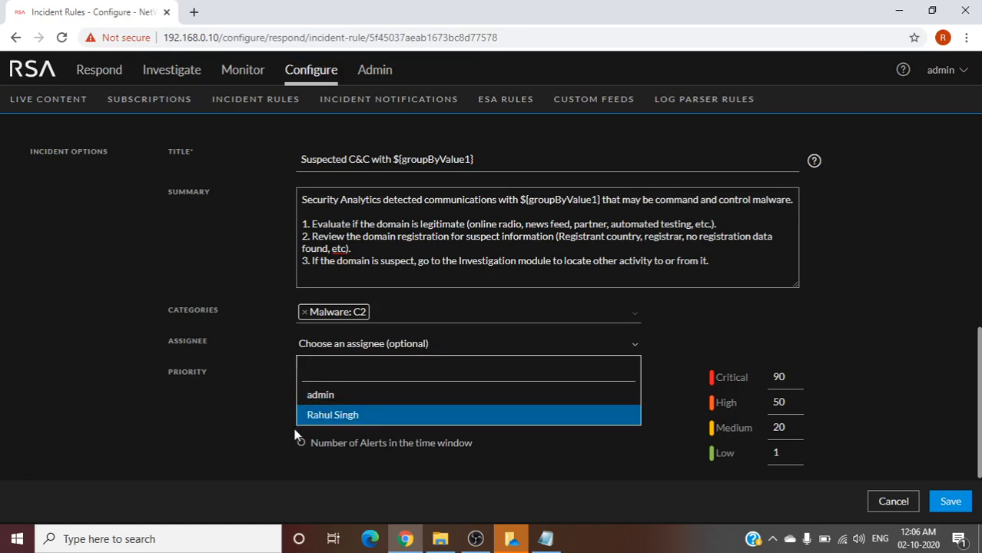
{"action": "left_click", "coordinate": [343, 421]}
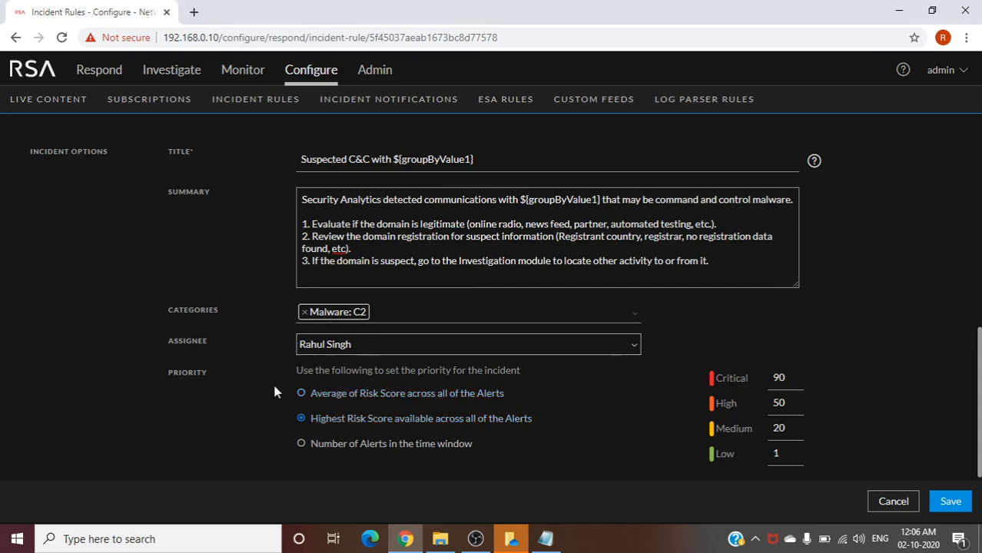
{"action": "left_click_drag", "start_coordinate": [157, 374], "coordinate": [223, 382]}
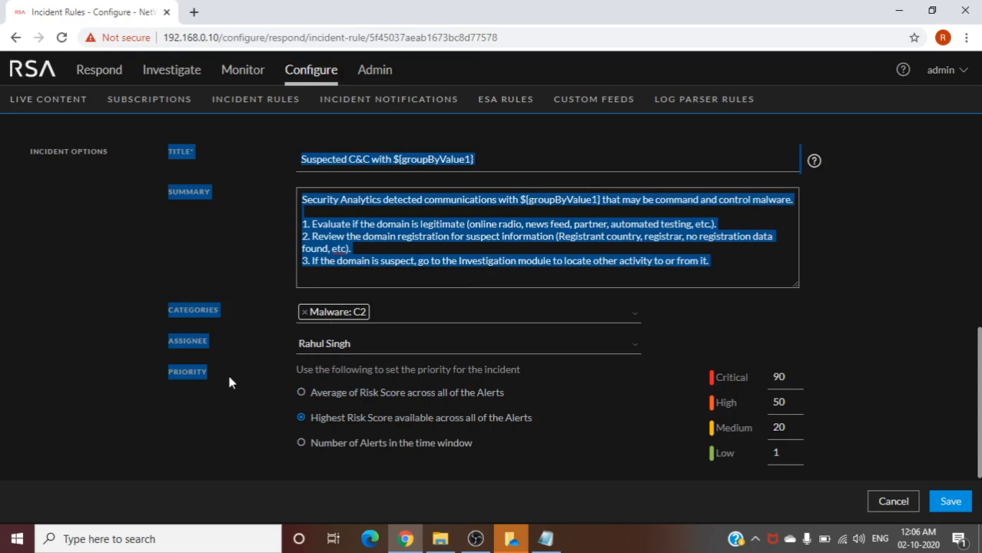
{"action": "left_click", "coordinate": [229, 377]}
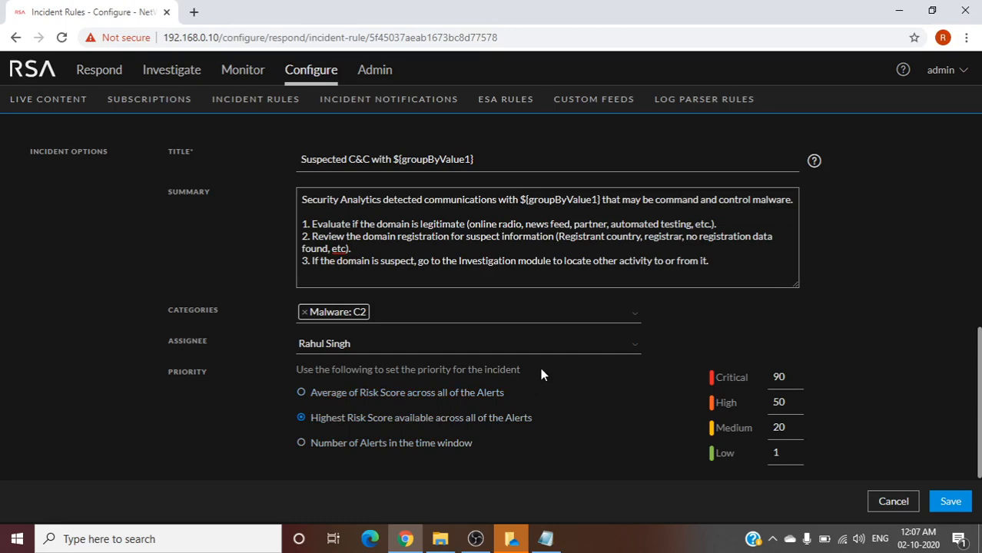
Step: Review the rule's basic settings, match conditions and grouping options, and leave the rule without saving
{"action": "scroll", "coordinate": [542, 375], "scroll_direction": "up", "scroll_amount": 2}
{"action": "scroll", "coordinate": [542, 374], "scroll_direction": "up", "scroll_amount": 5}
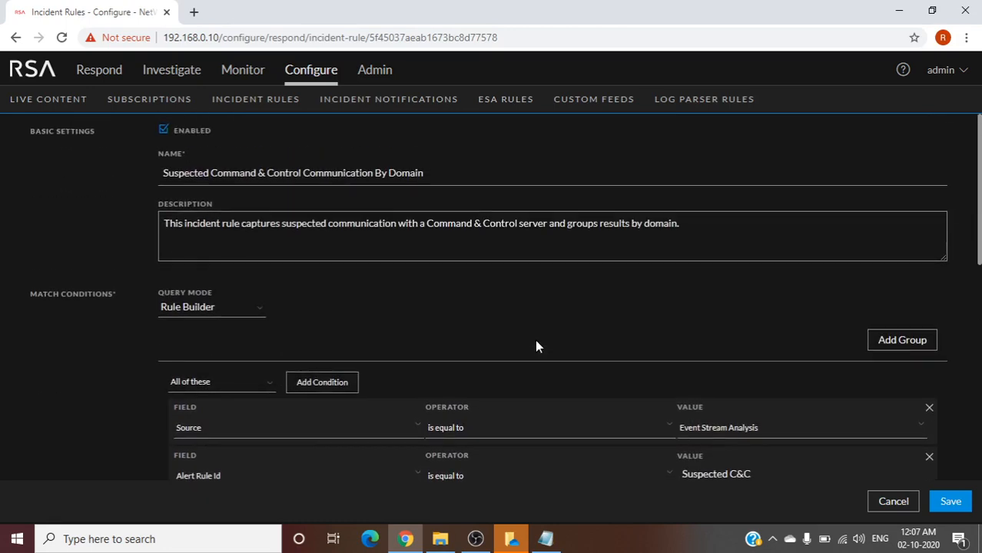
{"action": "scroll", "coordinate": [537, 347], "scroll_direction": "down", "scroll_amount": 3}
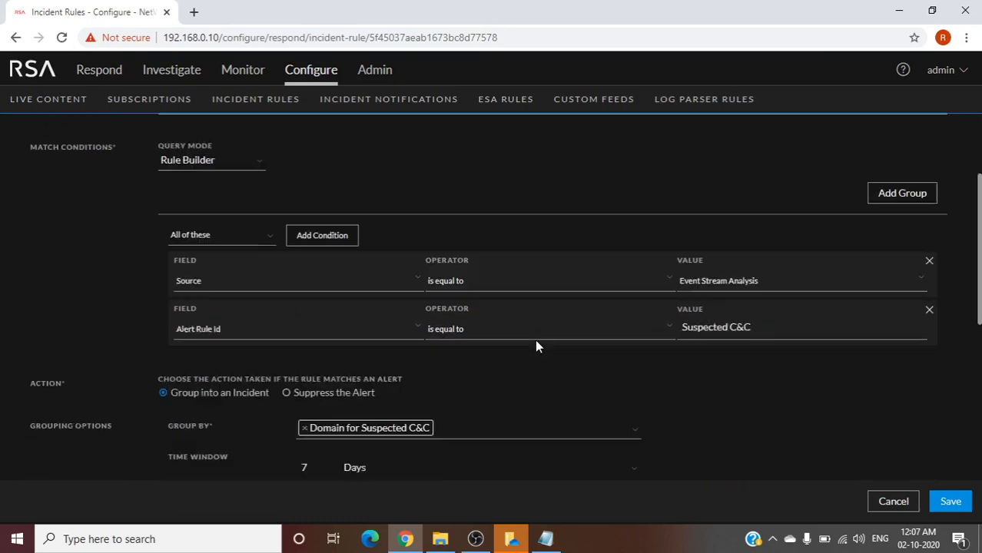
{"action": "scroll", "coordinate": [536, 346], "scroll_direction": "up", "scroll_amount": 3}
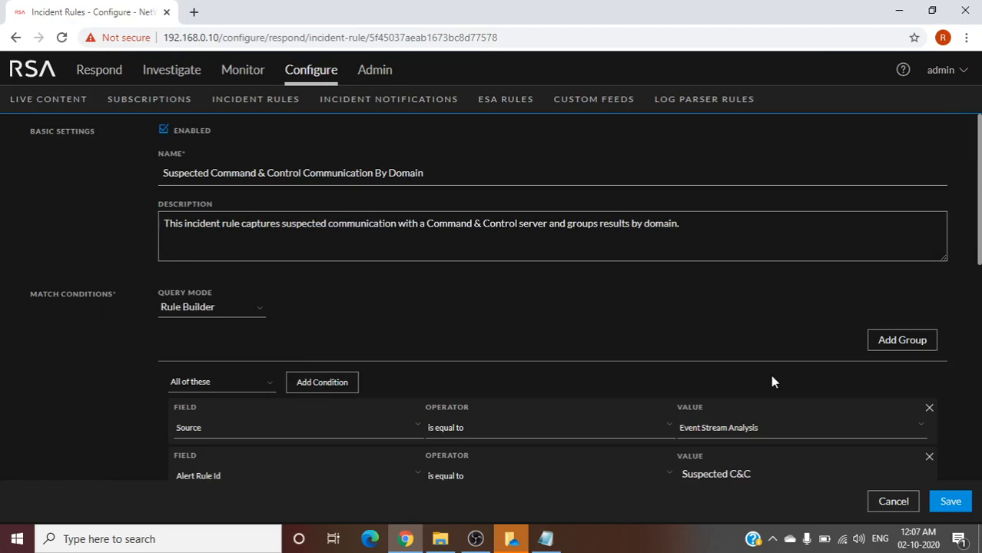
{"action": "scroll", "coordinate": [773, 382], "scroll_direction": "down", "scroll_amount": 1}
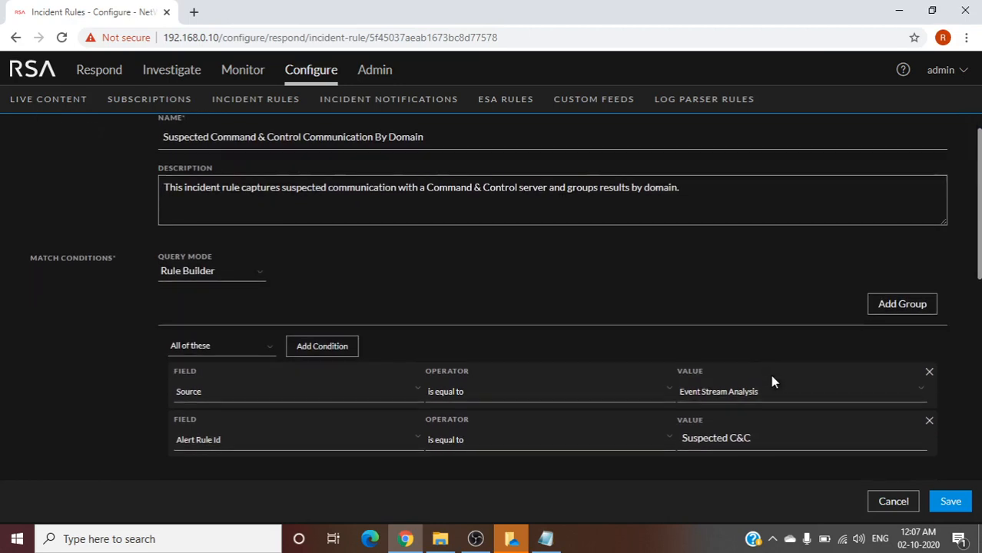
{"action": "scroll", "coordinate": [769, 375], "scroll_direction": "down", "scroll_amount": 4}
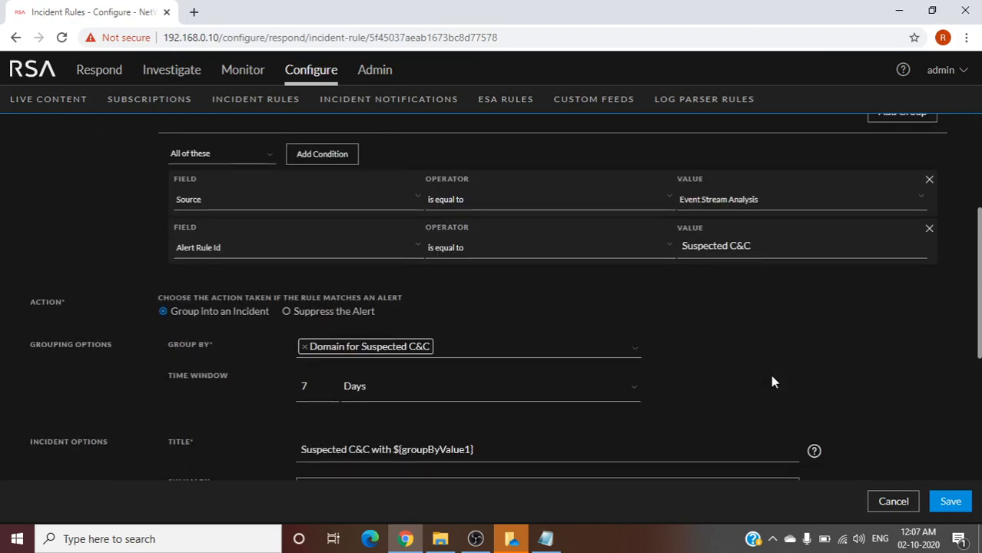
{"action": "left_click", "coordinate": [892, 502]}
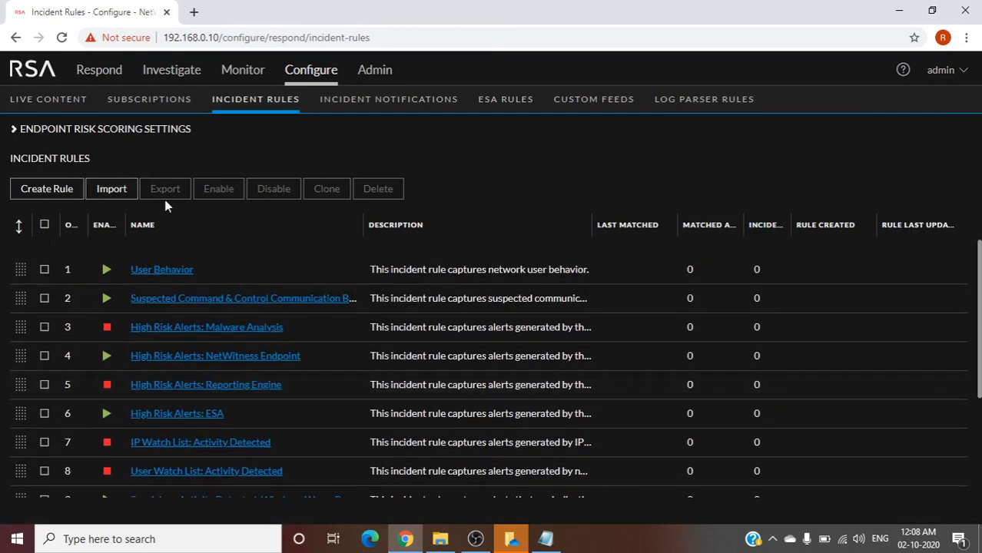
Step: Start creating a new incident rule and activate its name field
{"action": "left_click", "coordinate": [29, 196]}
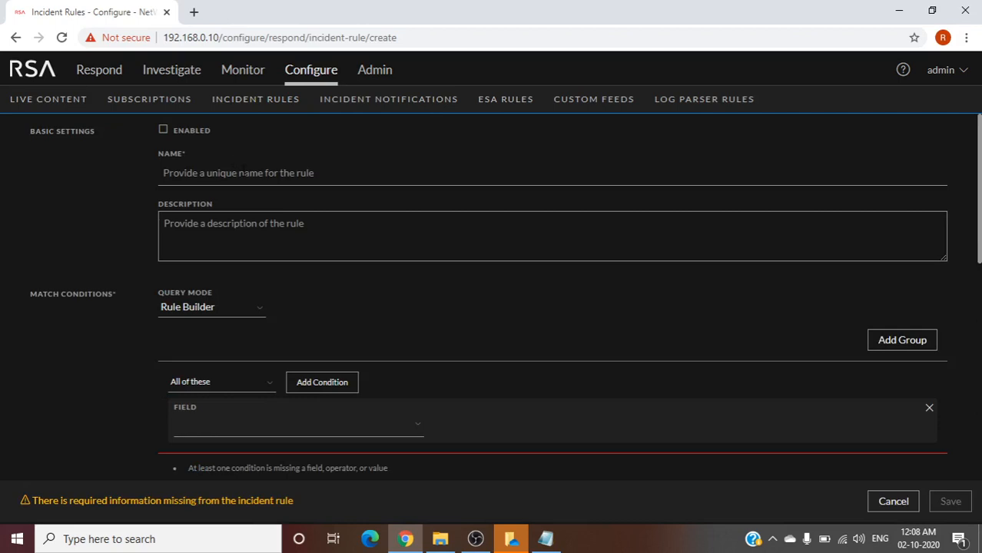
{"action": "left_click", "coordinate": [239, 174]}
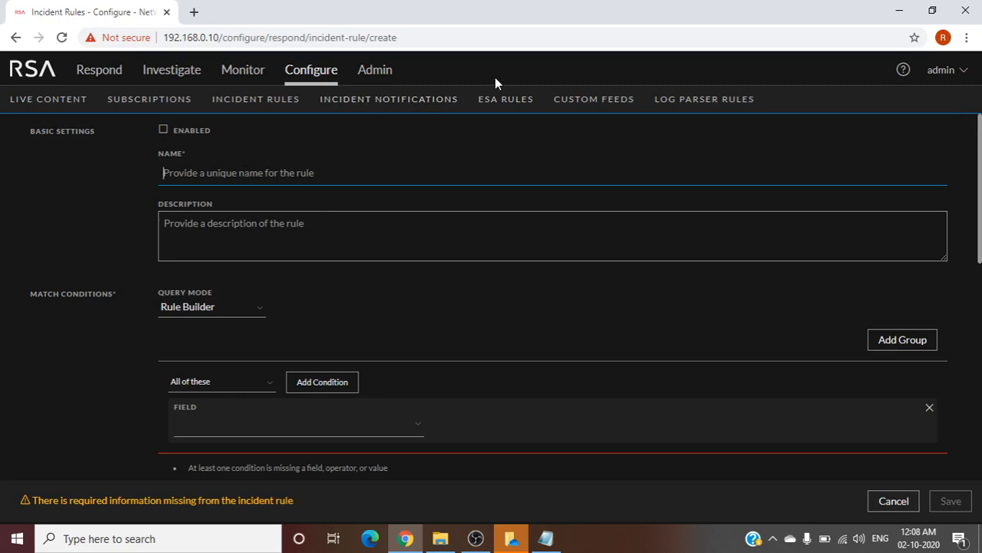
{"action": "right_click", "coordinate": [509, 102]}
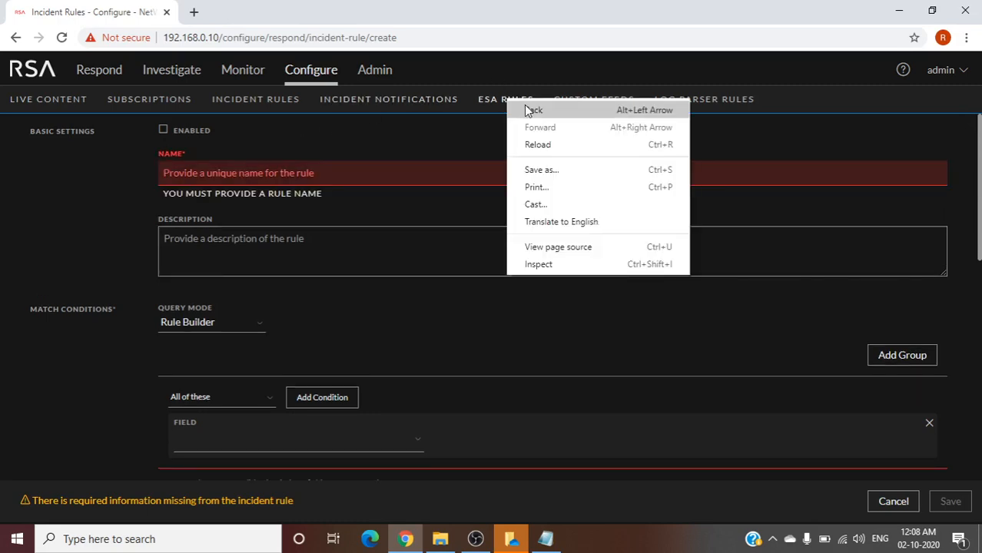
{"action": "left_click_drag", "start_coordinate": [476, 125], "coordinate": [504, 107]}
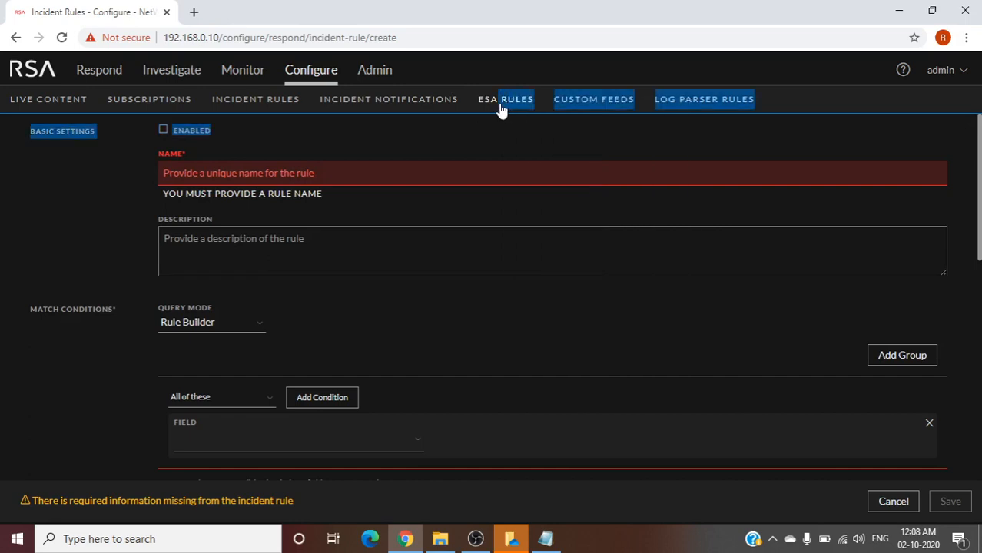
{"action": "right_click", "coordinate": [501, 108]}
{"action": "left_click", "coordinate": [456, 142]}
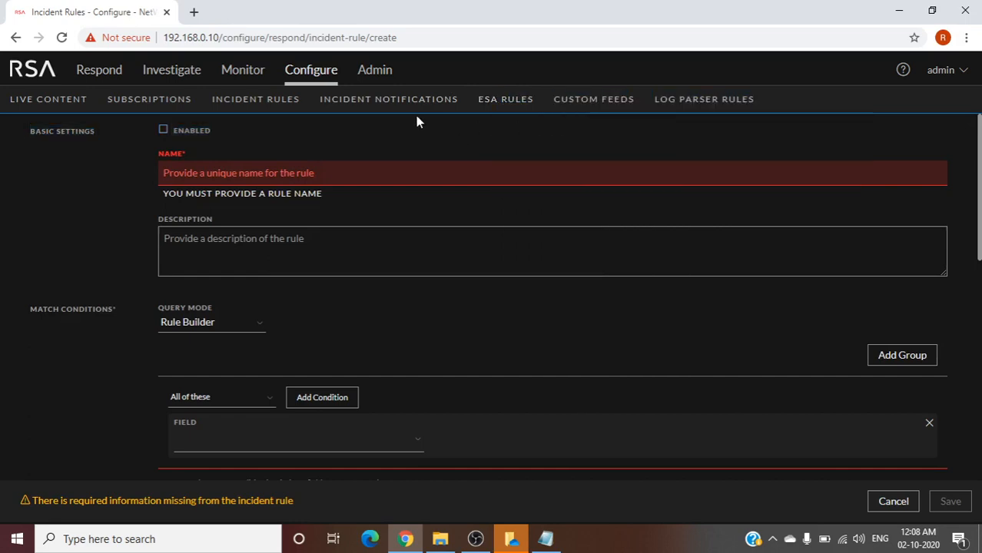
Step: Open the Configure area in a new browser tab and examine the ESA rules in the Rule Library
{"action": "right_click", "coordinate": [318, 74]}
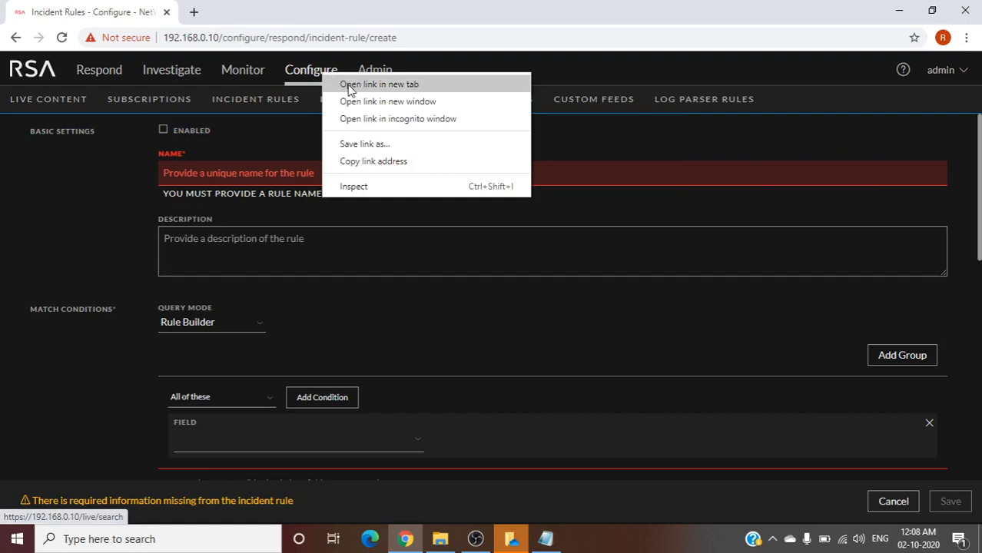
{"action": "left_click", "coordinate": [347, 84]}
{"action": "left_click", "coordinate": [259, 14]}
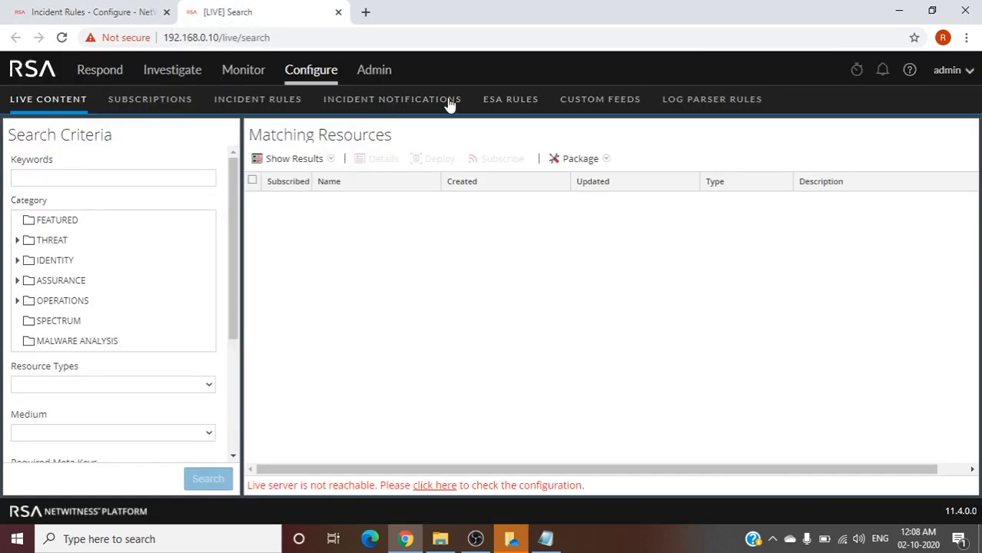
{"action": "left_click", "coordinate": [520, 107]}
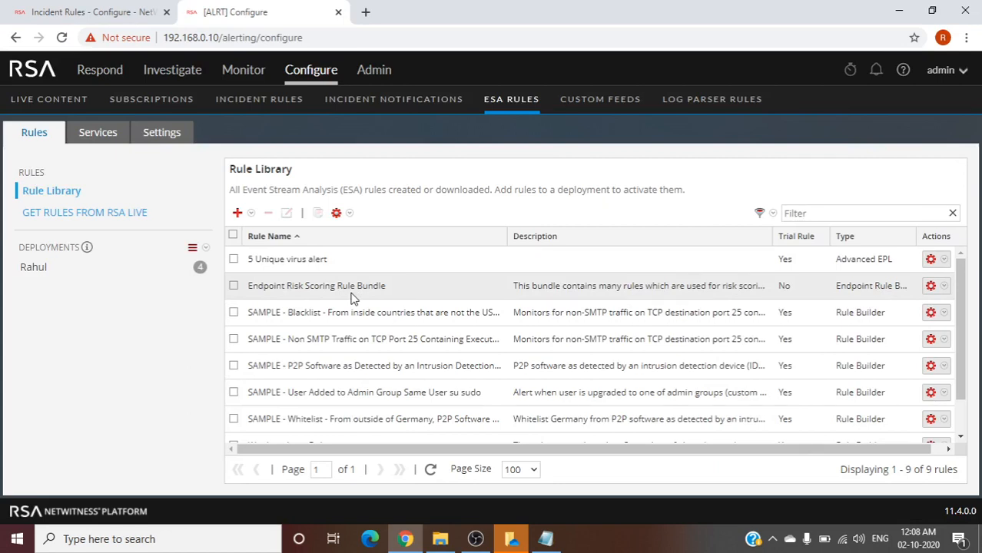
{"action": "scroll", "coordinate": [335, 417], "scroll_direction": "down", "scroll_amount": 1}
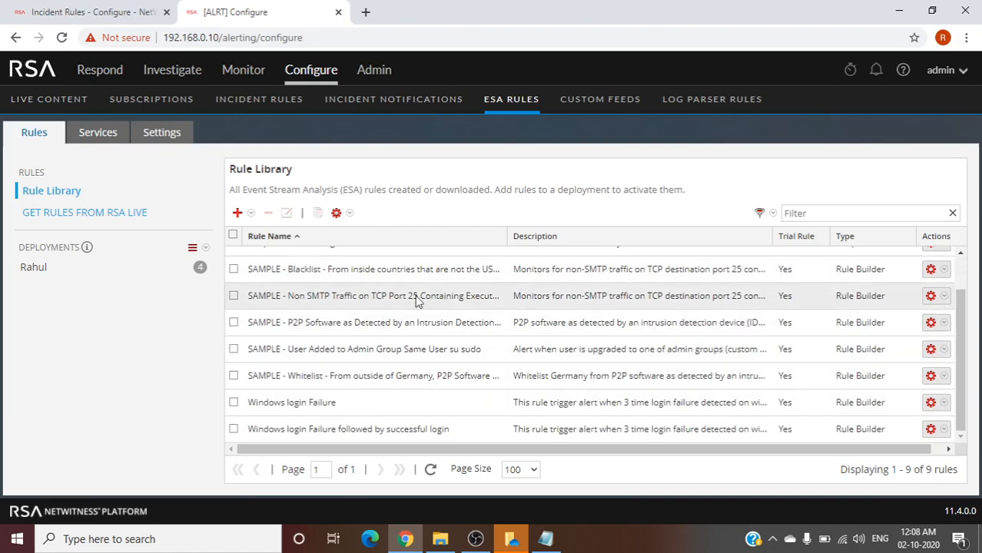
{"action": "scroll", "coordinate": [371, 336], "scroll_direction": "up", "scroll_amount": 1}
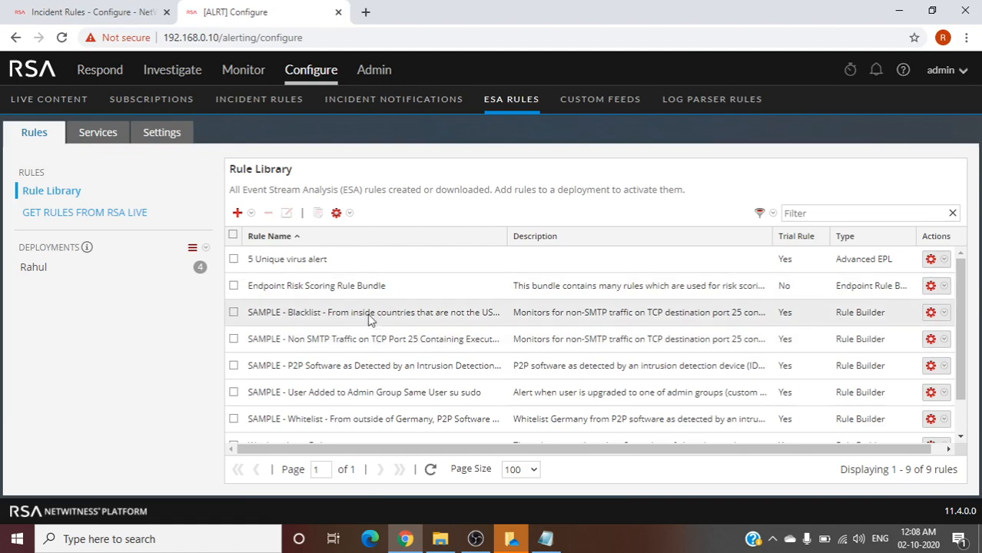
Step: Open the ESA rule "SAMPLE - Non SMTP Traffic on TCP Port 25 Containing Executable" and copy its name into the new incident rule's name
{"action": "double_click", "coordinate": [341, 343]}
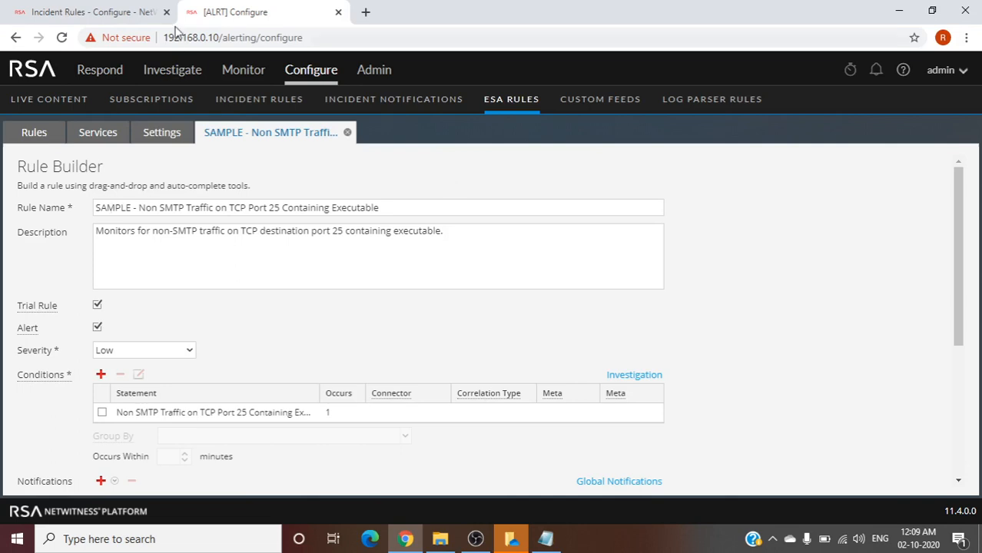
{"action": "left_click", "coordinate": [90, 10]}
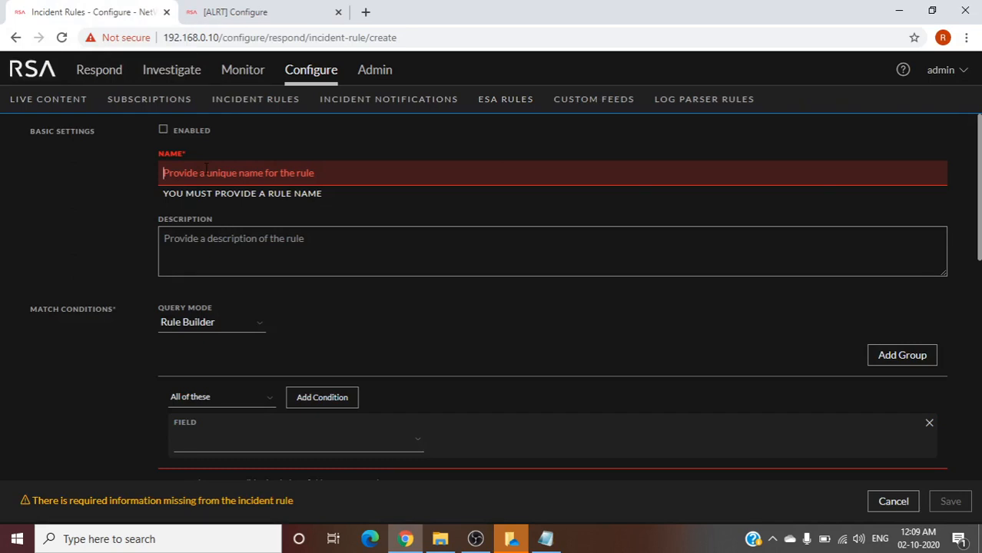
{"action": "left_click", "coordinate": [288, 11]}
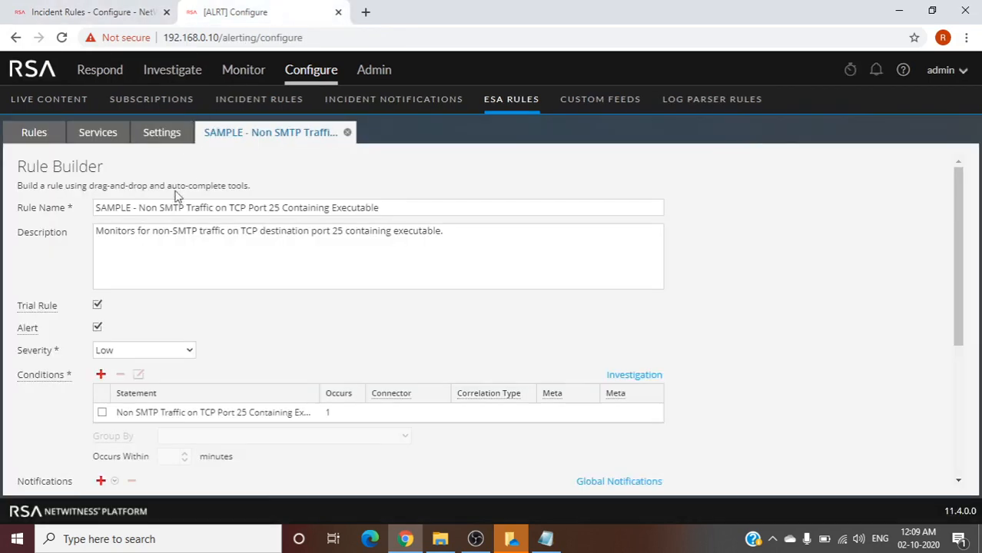
{"action": "left_click_drag", "start_coordinate": [398, 210], "coordinate": [75, 221]}
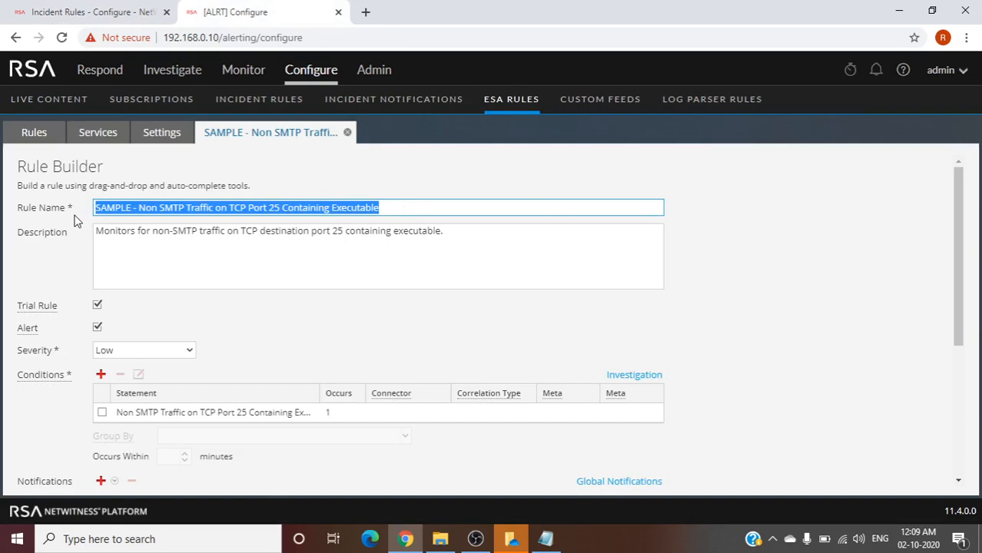
{"action": "left_click", "coordinate": [132, 12]}
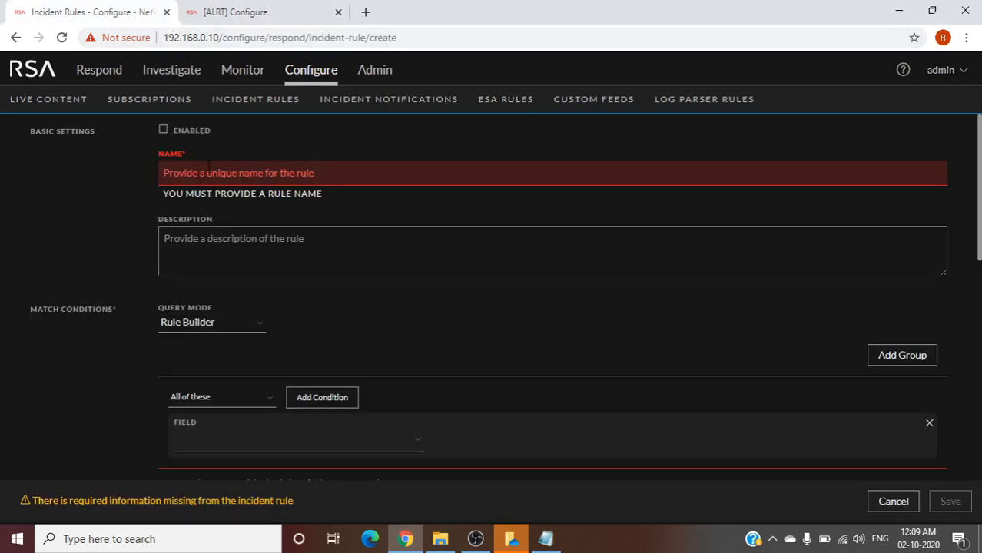
{"action": "key", "text": "ctrl+v"}
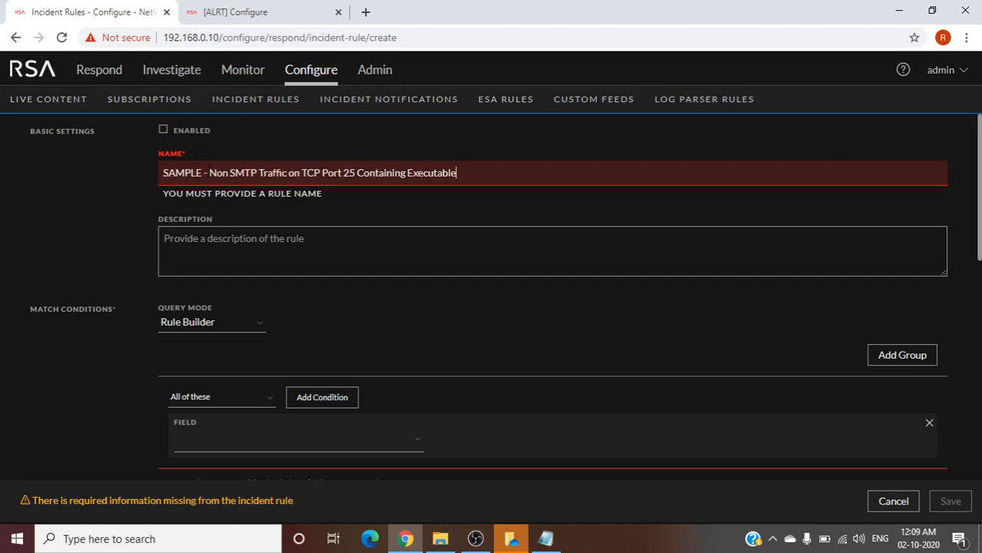
Step: Remove the "SAMPLE -" prefix from the incident rule name, keeping "Non SMTP Traffic on TCP Port 25 Containing Executable"
{"action": "left_click", "coordinate": [209, 173]}
{"action": "key", "text": "BackSpace"}
{"action": "key", "text": "BackSpace"}
{"action": "key", "text": "BackSpace"}
{"action": "key", "text": "BackSpace"}
{"action": "key", "text": "BackSpace"}
{"action": "key", "text": "BackSpace"}
{"action": "key", "text": "BackSpace"}
{"action": "key", "text": "BackSpace"}
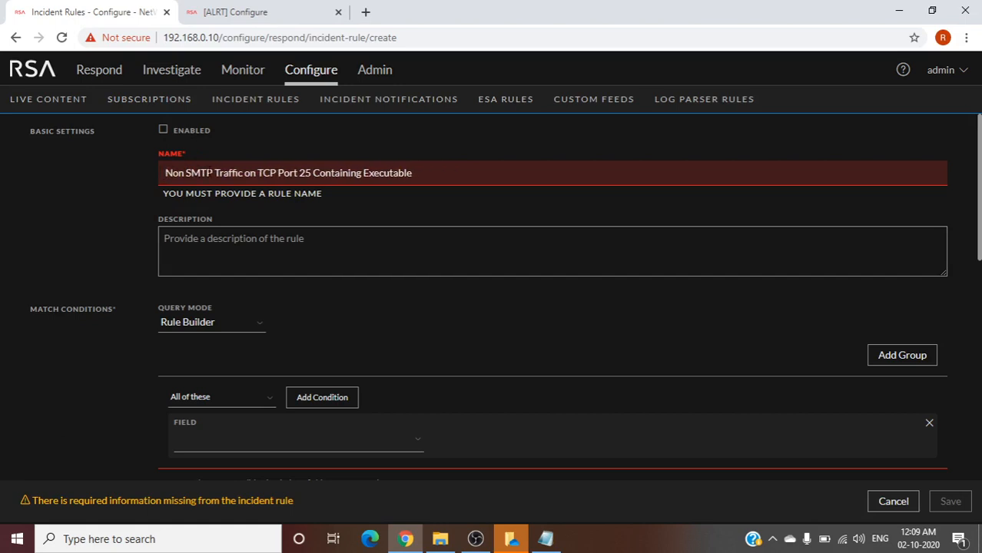
Step: Copy the ESA rule's description, "Monitors for non-SMTP traffic on TCP destination port 25 containing executable.", into the incident rule's description
{"action": "left_click", "coordinate": [383, 195]}
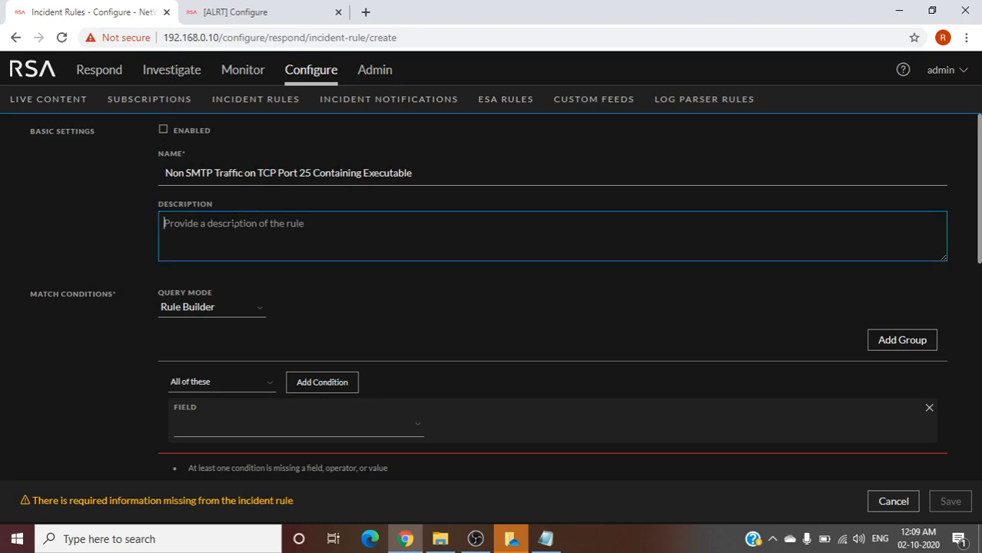
{"action": "left_click", "coordinate": [237, 13]}
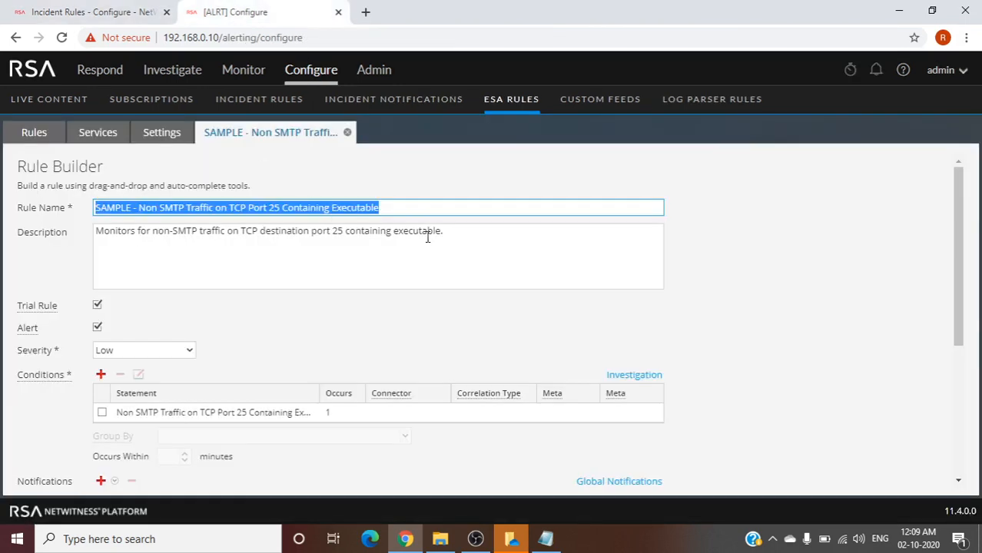
{"action": "left_click_drag", "start_coordinate": [450, 233], "coordinate": [43, 228]}
{"action": "key", "text": "ctrl+c"}
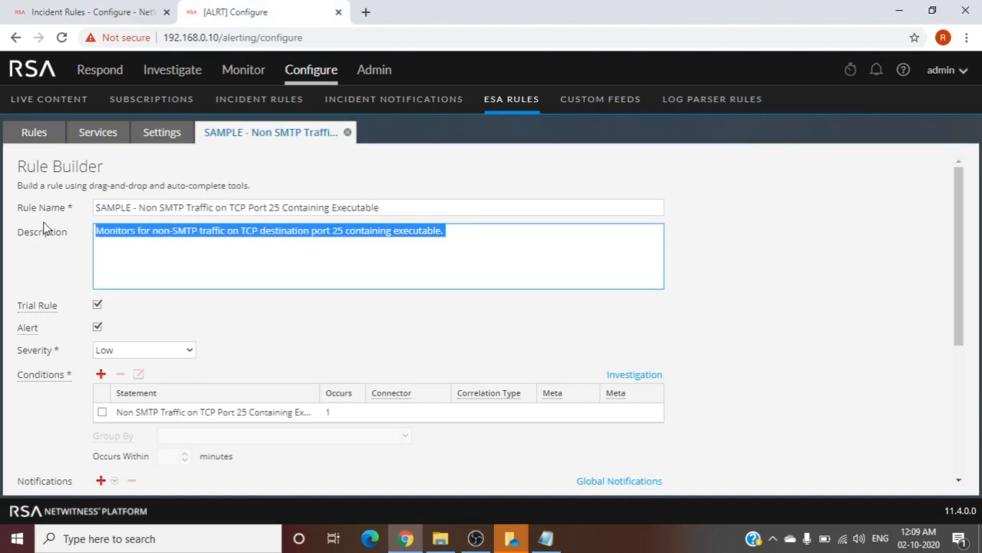
{"action": "left_click", "coordinate": [94, 12]}
{"action": "key", "text": "ctrl+v"}
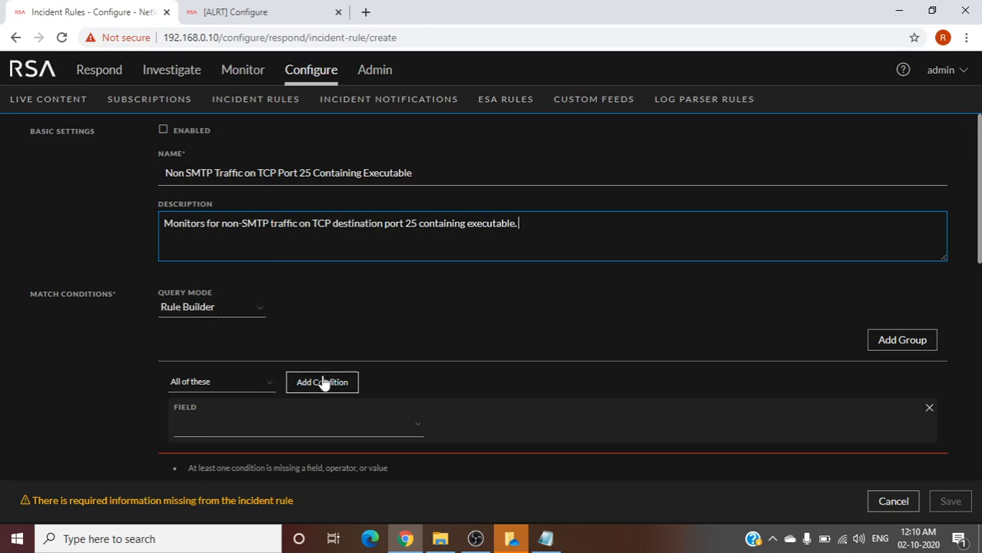
Step: Set the first match condition to Alert Name is equal to the ESA rule's full name, copied including its SAMPLE prefix
{"action": "left_click", "coordinate": [350, 428]}
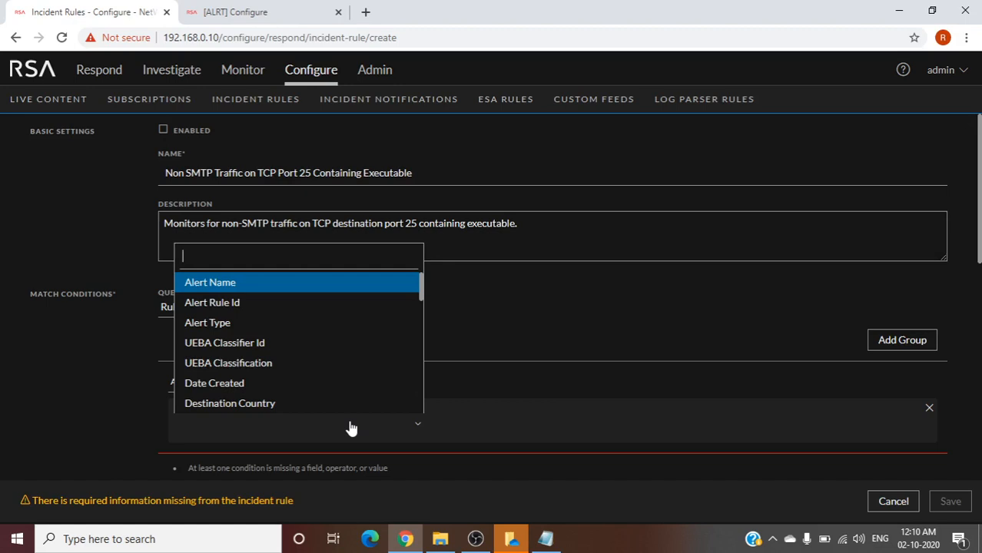
{"action": "left_click", "coordinate": [221, 283]}
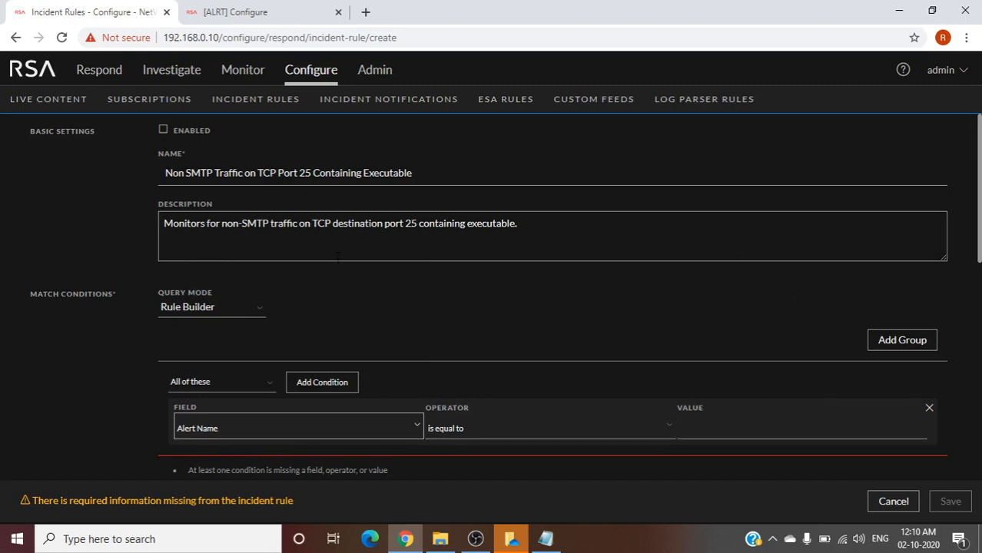
{"action": "left_click", "coordinate": [219, 12]}
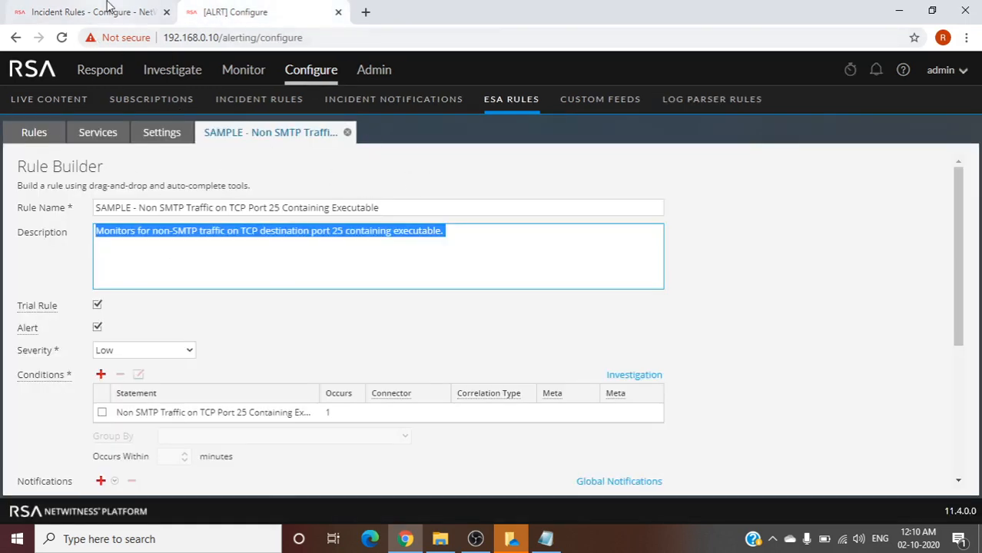
{"action": "left_click", "coordinate": [402, 208]}
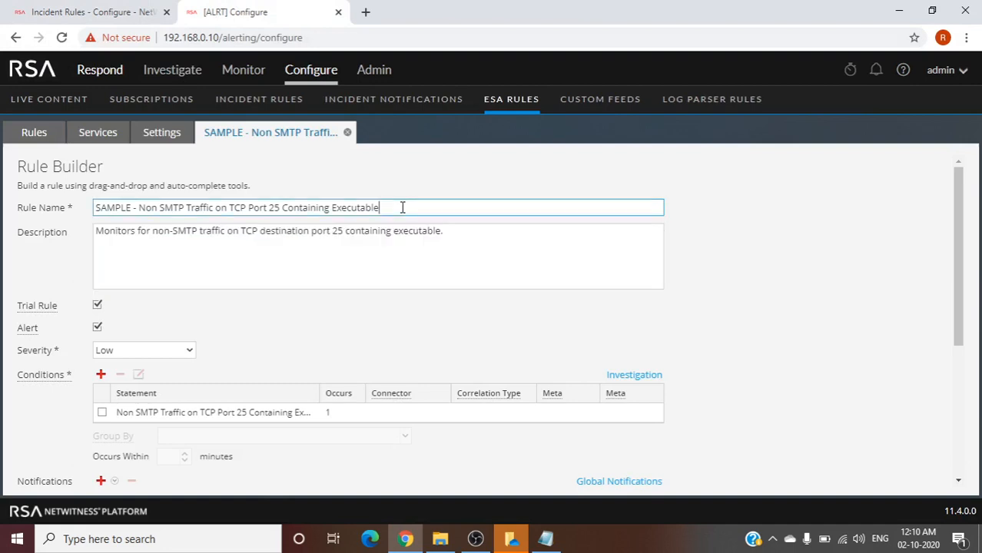
{"action": "key", "text": "ctrl+a"}
{"action": "key", "text": "ctrl+c"}
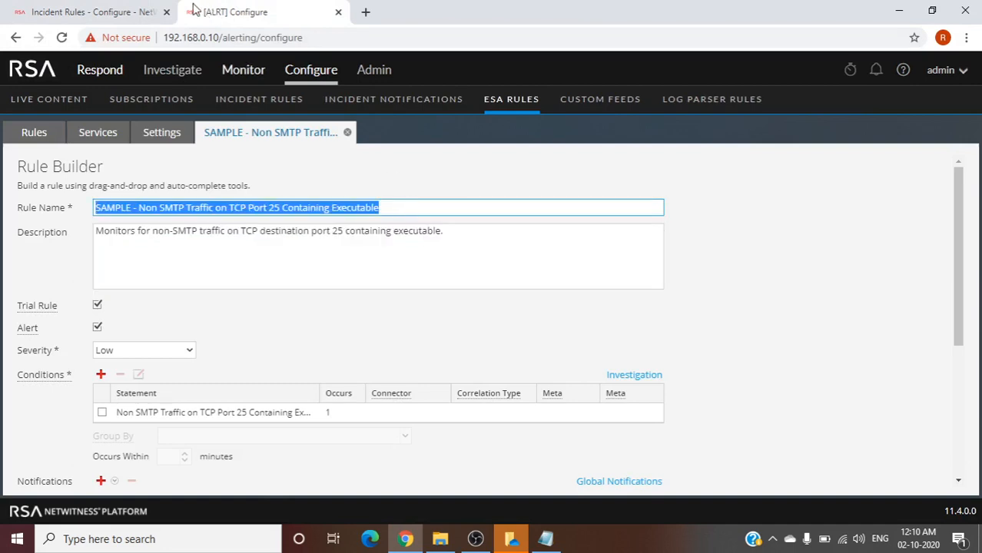
{"action": "left_click", "coordinate": [85, 11]}
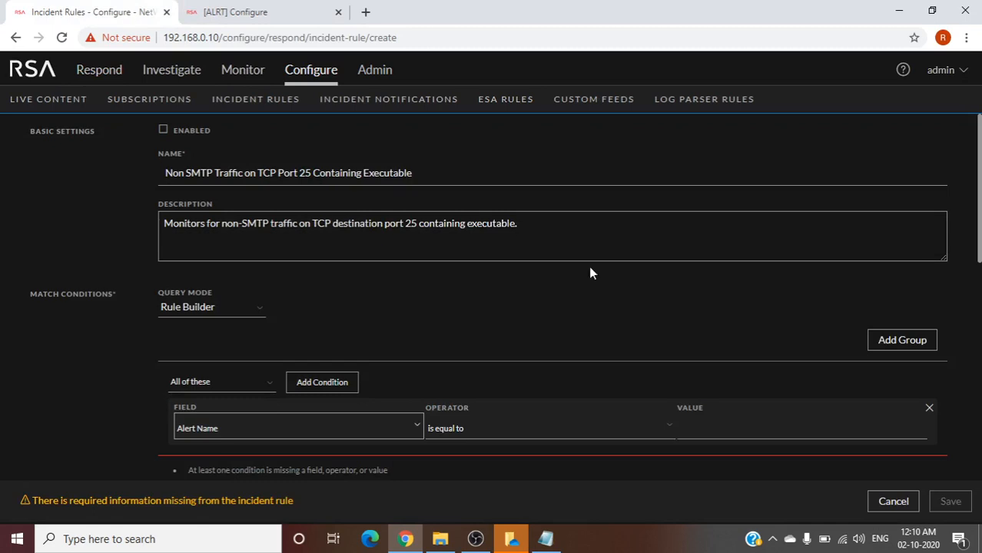
{"action": "left_click", "coordinate": [740, 427]}
{"action": "key", "text": "ctrl+v"}
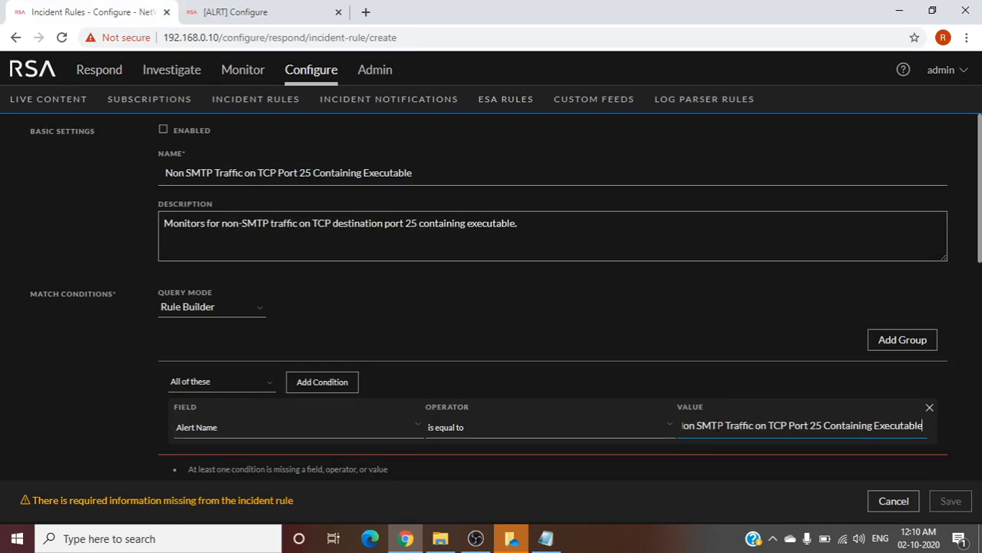
{"action": "left_click", "coordinate": [286, 11]}
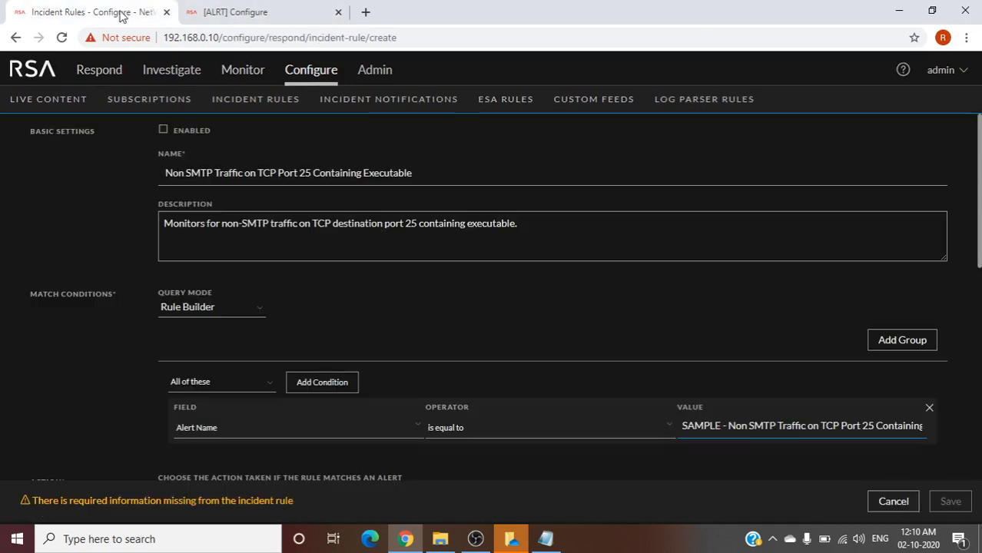
{"action": "left_click", "coordinate": [121, 13]}
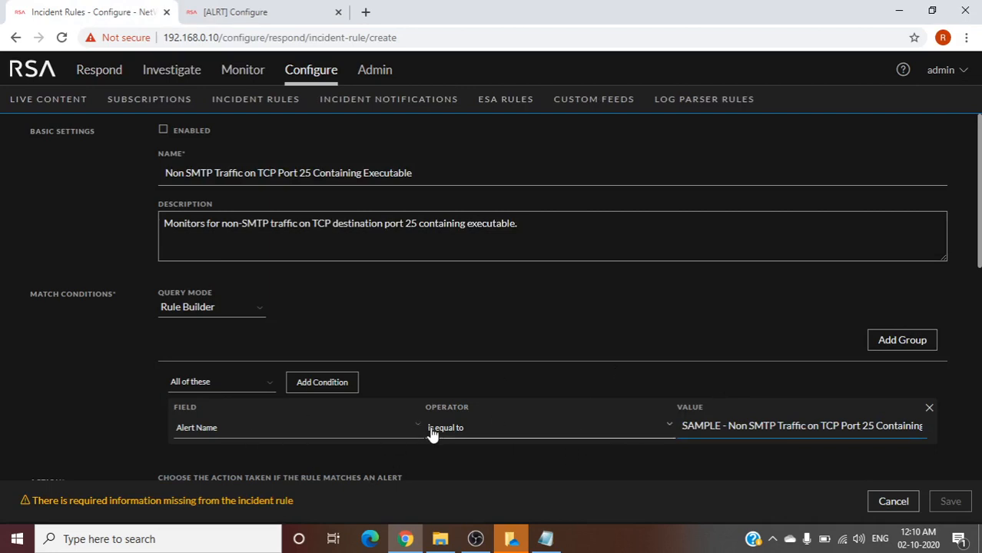
Step: Add a second match condition and choose Risk Score as its field
{"action": "scroll", "coordinate": [514, 343], "scroll_direction": "down", "scroll_amount": 2}
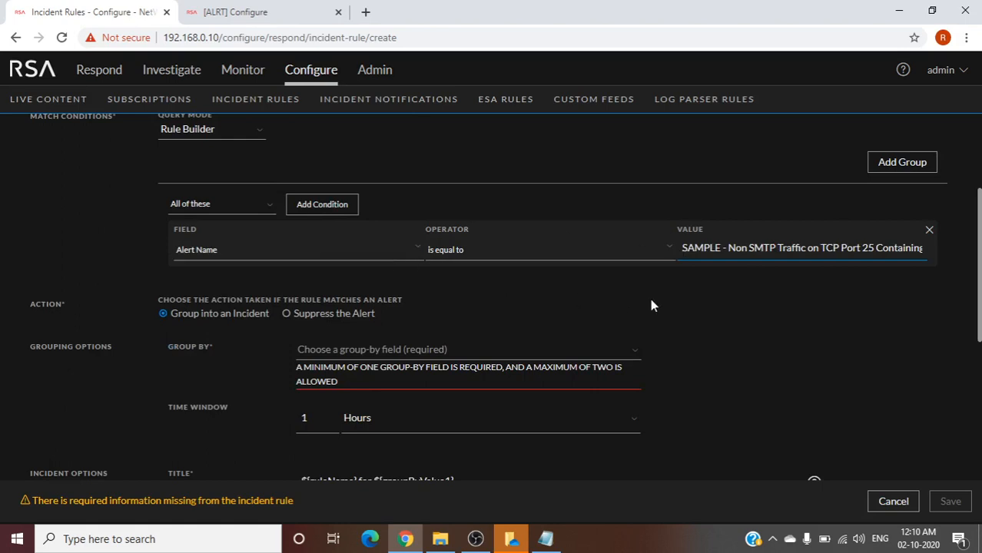
{"action": "left_click", "coordinate": [318, 204]}
{"action": "left_click", "coordinate": [281, 299]}
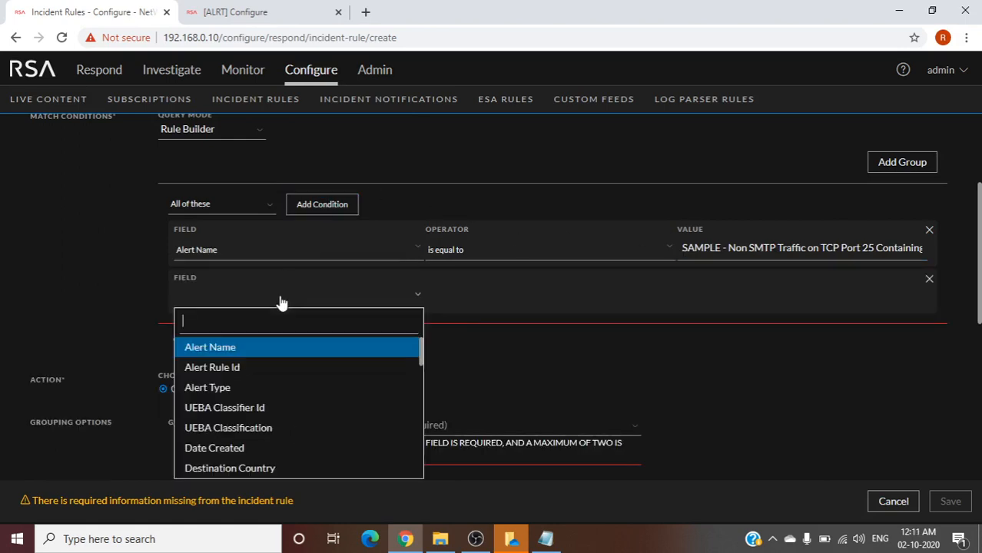
{"action": "scroll", "coordinate": [257, 411], "scroll_direction": "down", "scroll_amount": 1}
{"action": "scroll", "coordinate": [257, 412], "scroll_direction": "down", "scroll_amount": 3}
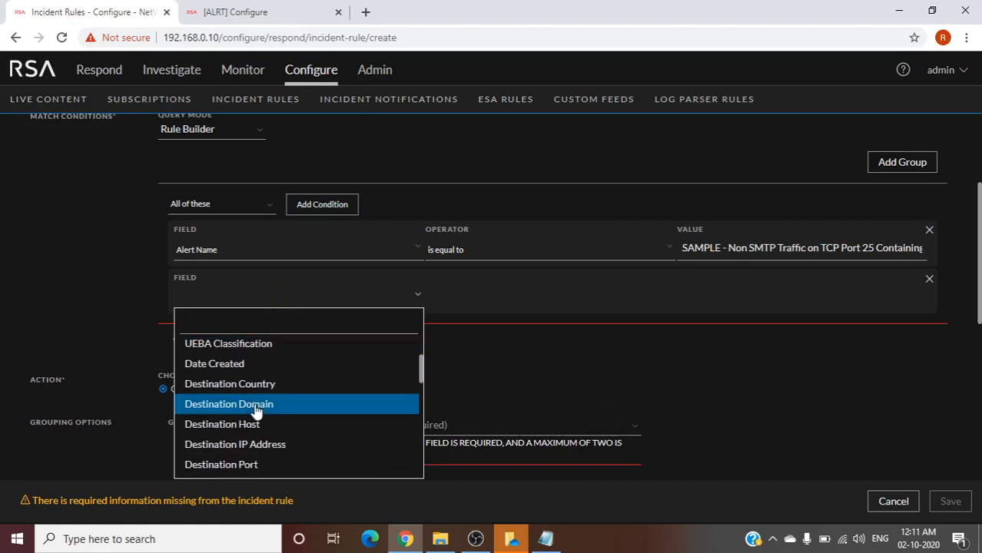
{"action": "scroll", "coordinate": [256, 412], "scroll_direction": "down", "scroll_amount": 4}
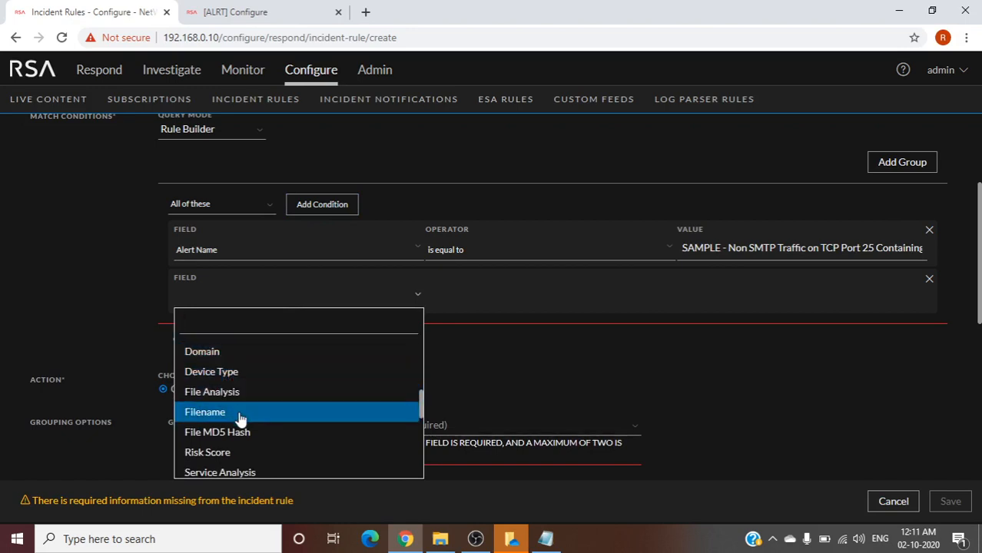
{"action": "scroll", "coordinate": [242, 410], "scroll_direction": "down", "scroll_amount": 3}
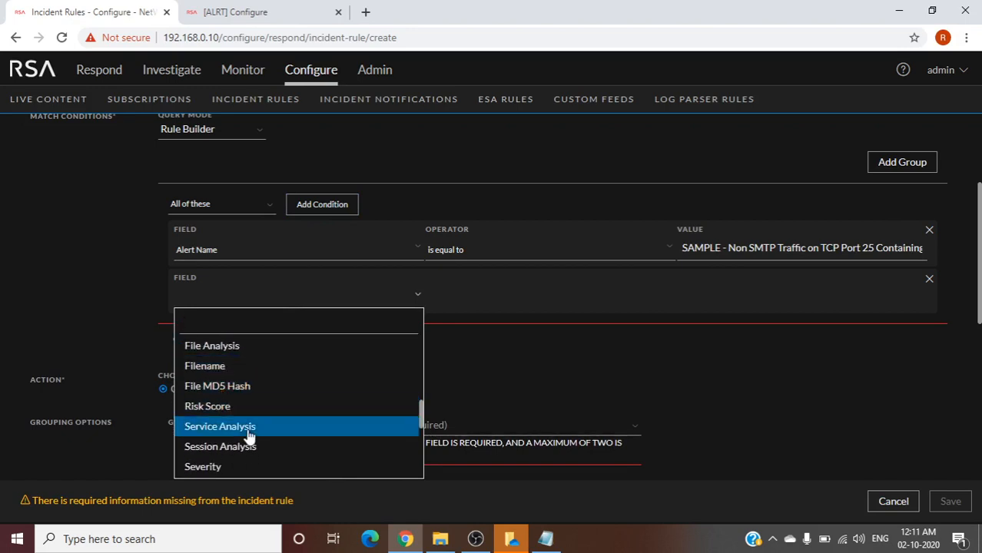
{"action": "scroll", "coordinate": [247, 437], "scroll_direction": "up", "scroll_amount": 15}
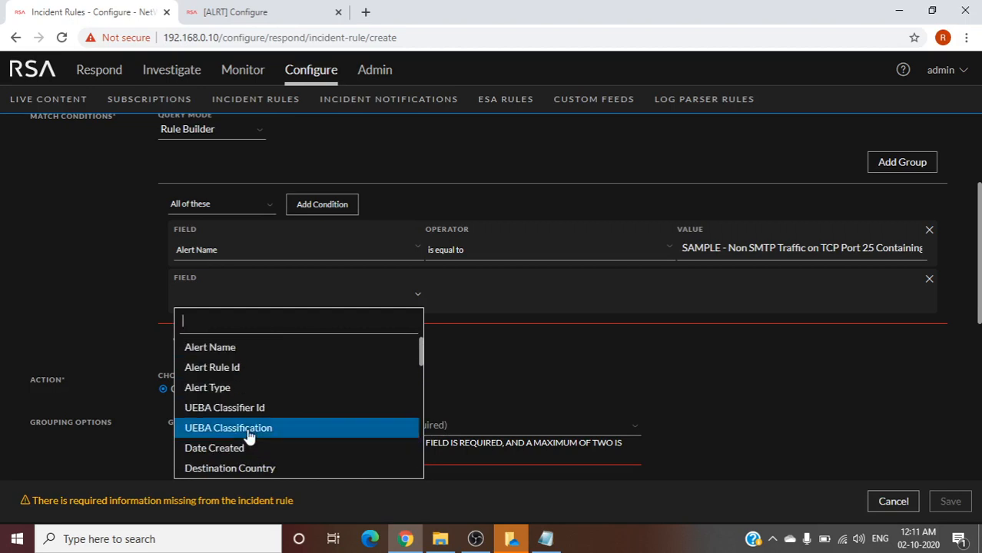
{"action": "scroll", "coordinate": [247, 437], "scroll_direction": "down", "scroll_amount": 15}
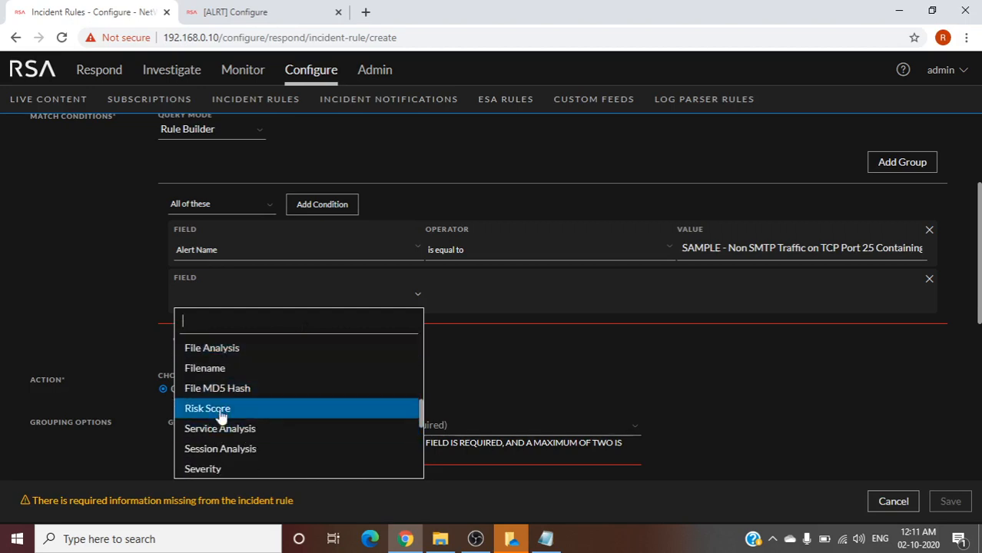
{"action": "left_click", "coordinate": [222, 409]}
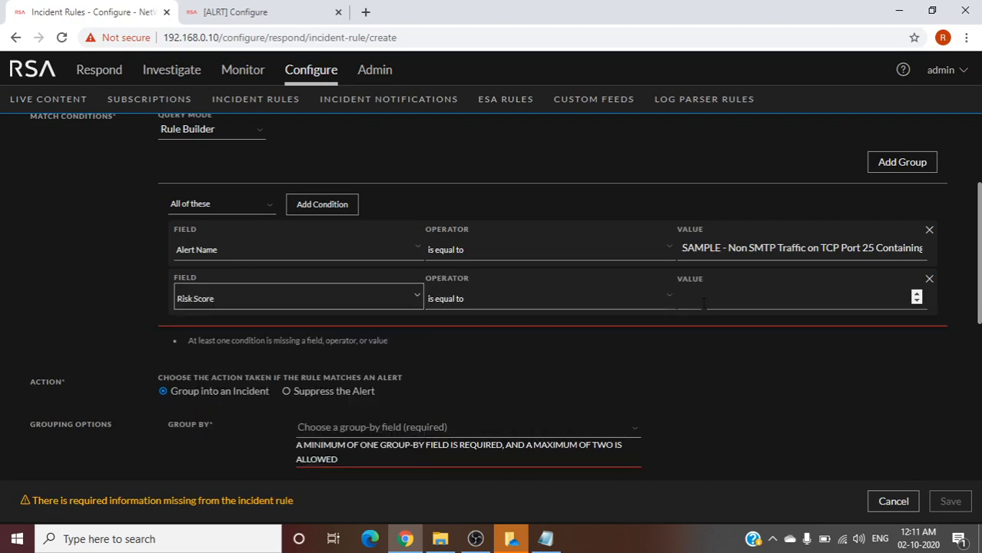
{"action": "left_click", "coordinate": [918, 292]}
{"action": "left_click", "coordinate": [918, 292]}
{"action": "left_click", "coordinate": [918, 293]}
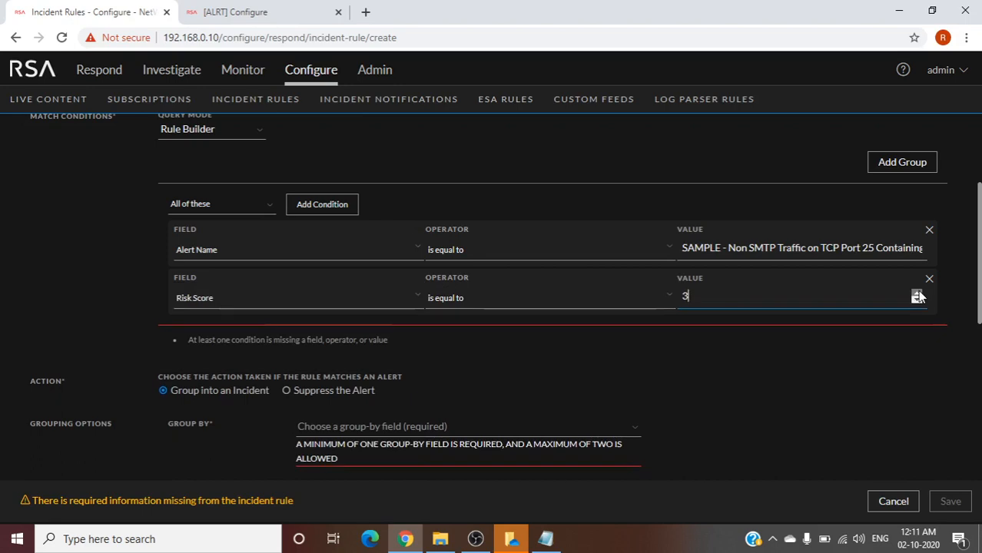
{"action": "left_click", "coordinate": [918, 292]}
{"action": "left_click", "coordinate": [918, 293]}
{"action": "left_click", "coordinate": [918, 293]}
{"action": "left_click", "coordinate": [918, 293]}
{"action": "left_click", "coordinate": [918, 292]}
{"action": "left_click", "coordinate": [918, 293]}
{"action": "left_click", "coordinate": [918, 292]}
{"action": "left_click", "coordinate": [918, 293]}
{"action": "left_click", "coordinate": [918, 293]}
{"action": "left_click", "coordinate": [918, 293]}
{"action": "left_click", "coordinate": [918, 293]}
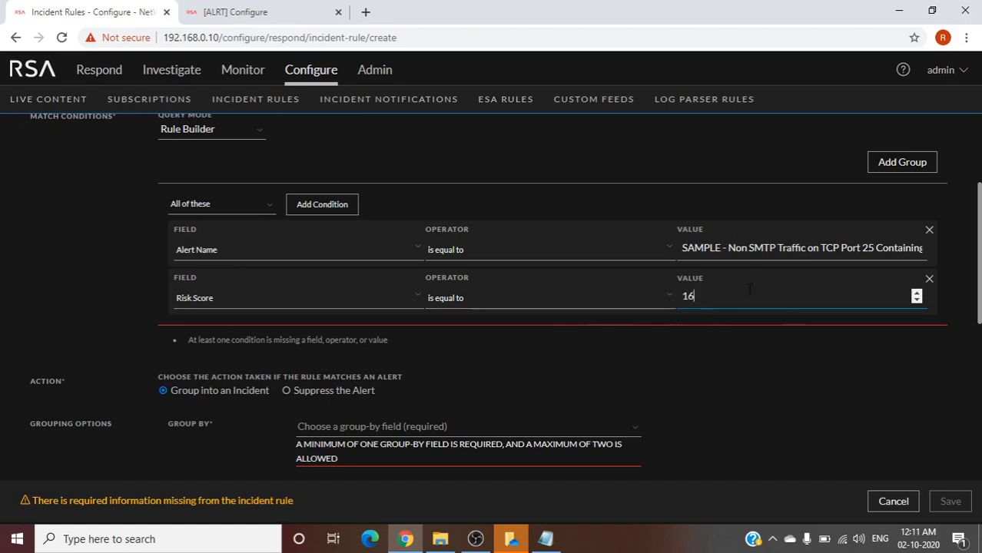
Step: Set the value of the Risk Score condition to 50
{"action": "key", "text": "BackSpace"}
{"action": "key", "text": "BackSpace"}
{"action": "type", "text": "50"}
{"action": "left_click", "coordinate": [696, 386]}
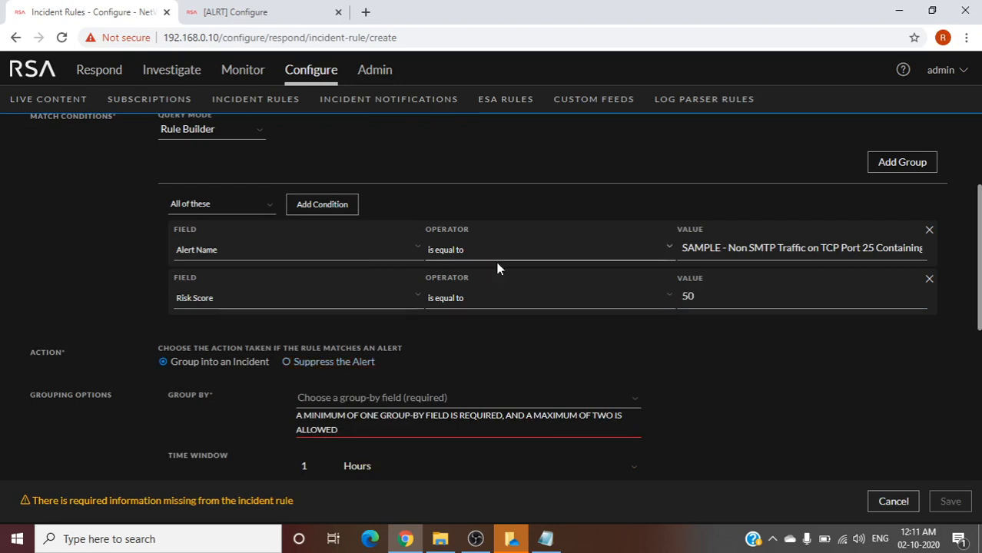
Step: Group the matching alerts by Alert Name in the rule's grouping options
{"action": "scroll", "coordinate": [696, 359], "scroll_direction": "down", "scroll_amount": 1}
{"action": "scroll", "coordinate": [696, 359], "scroll_direction": "down", "scroll_amount": 1}
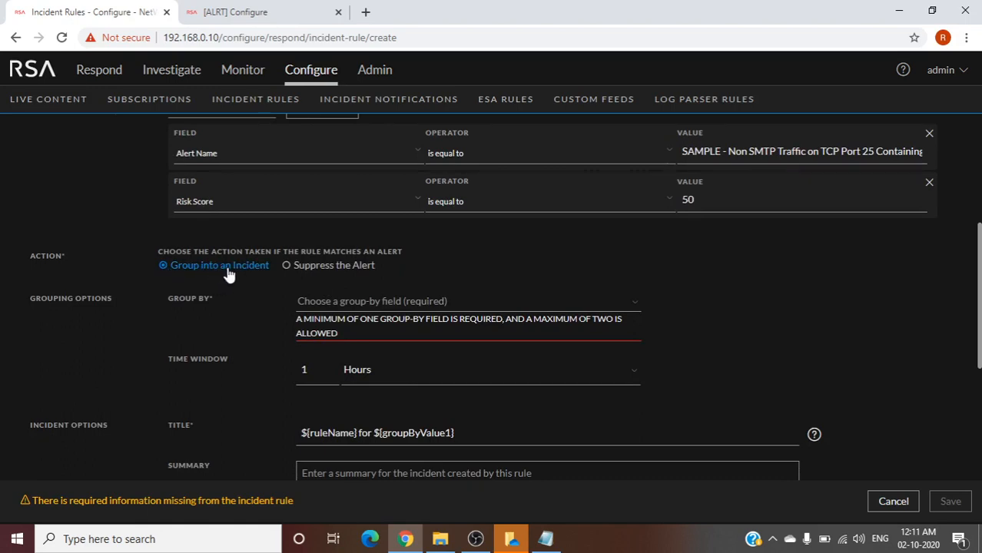
{"action": "left_click", "coordinate": [350, 299]}
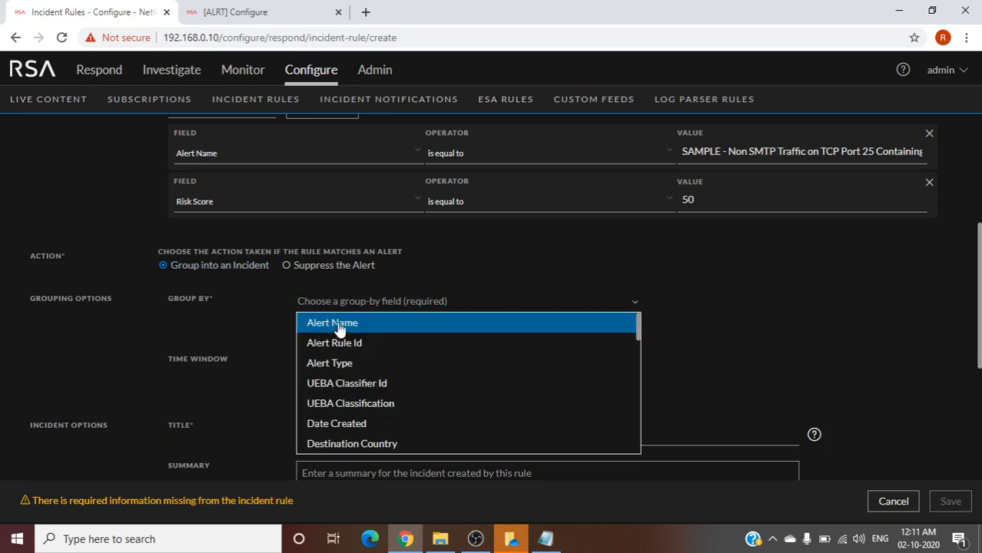
{"action": "left_click", "coordinate": [367, 326]}
Step: Compare the incident rule's match conditions with the name and settings of the source ESA rule, and dismiss the security report notification
{"action": "scroll", "coordinate": [857, 322], "scroll_direction": "up", "scroll_amount": 3}
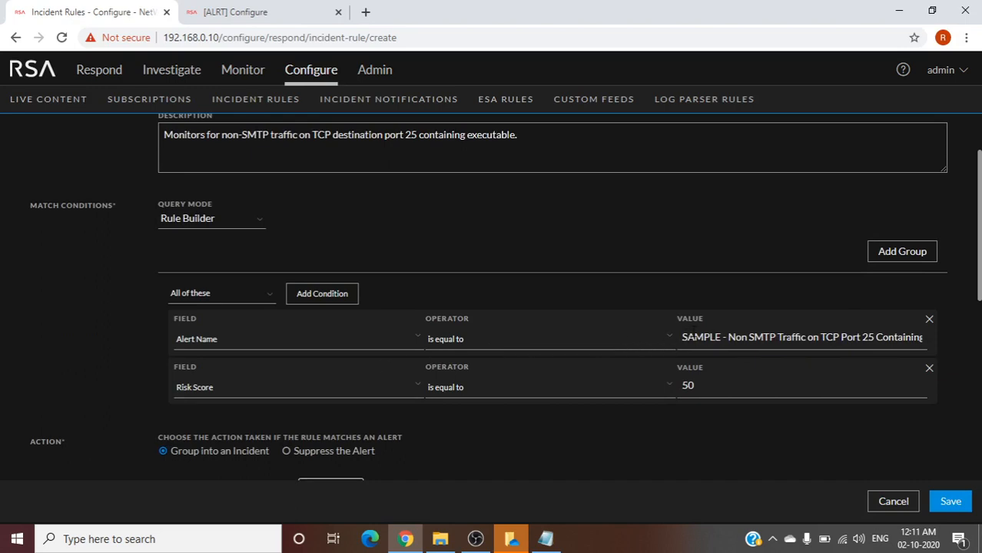
{"action": "left_click", "coordinate": [232, 11]}
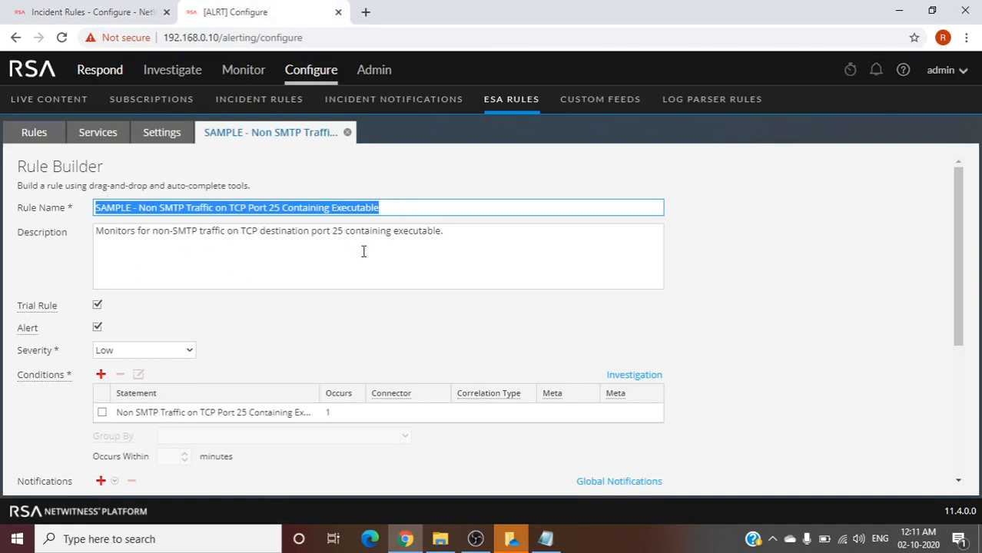
{"action": "key", "text": "alt+Tab"}
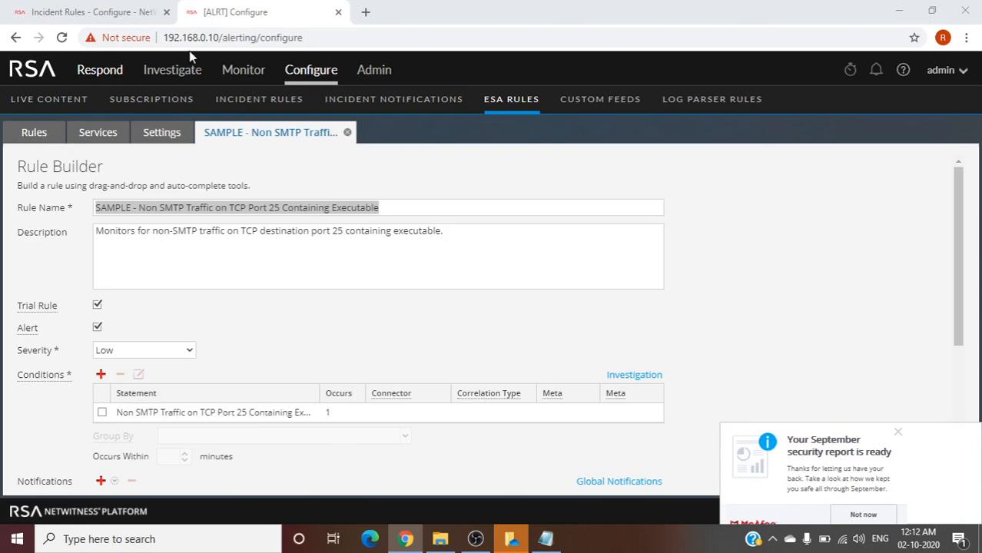
{"action": "left_click", "coordinate": [113, 12]}
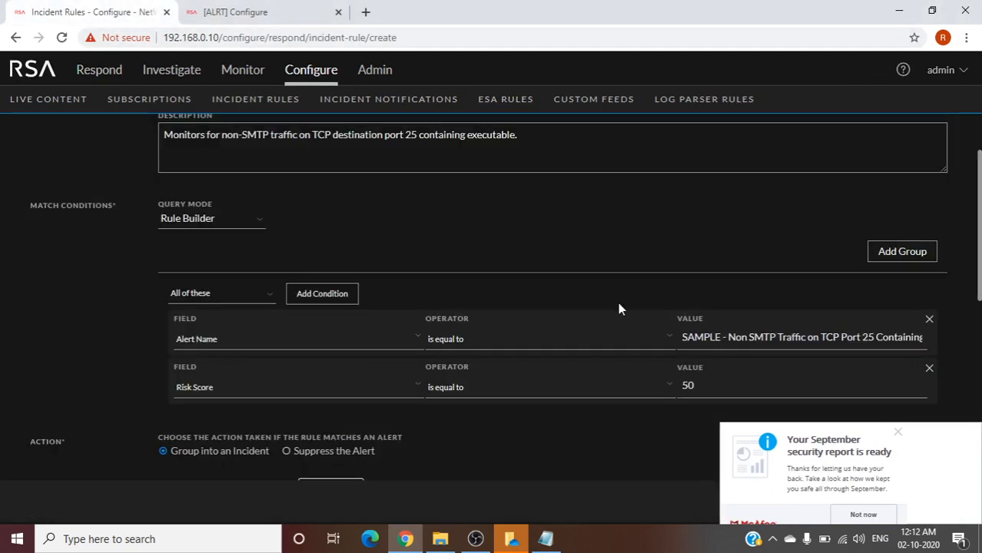
{"action": "left_click", "coordinate": [897, 433]}
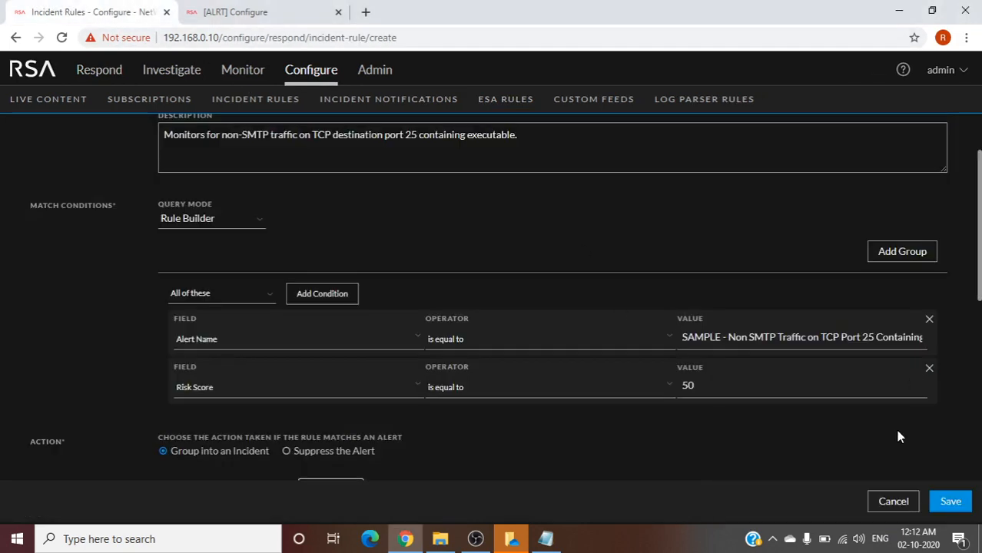
Step: Set the time window in the rule's grouping options to 2 hours
{"action": "scroll", "coordinate": [431, 376], "scroll_direction": "down", "scroll_amount": 2}
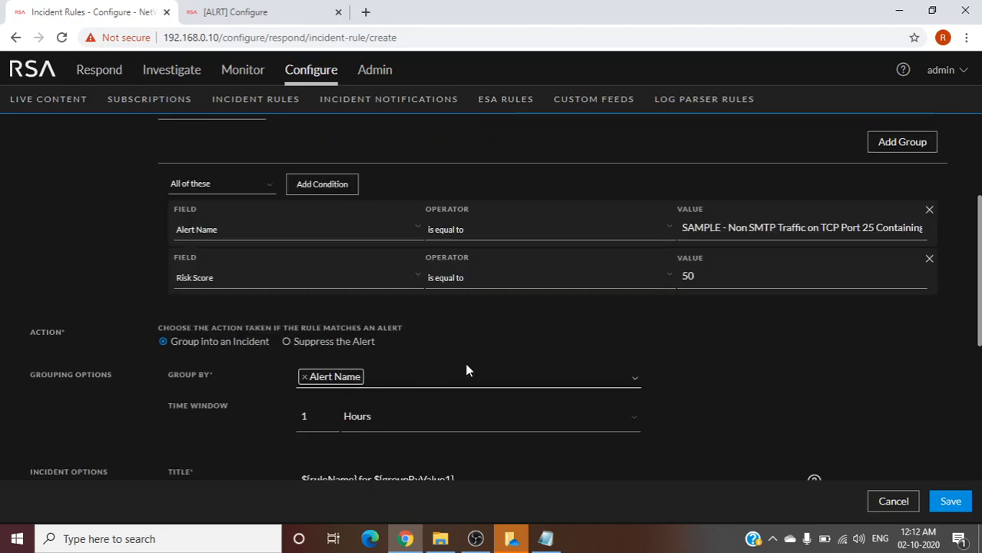
{"action": "scroll", "coordinate": [742, 369], "scroll_direction": "down", "scroll_amount": 1}
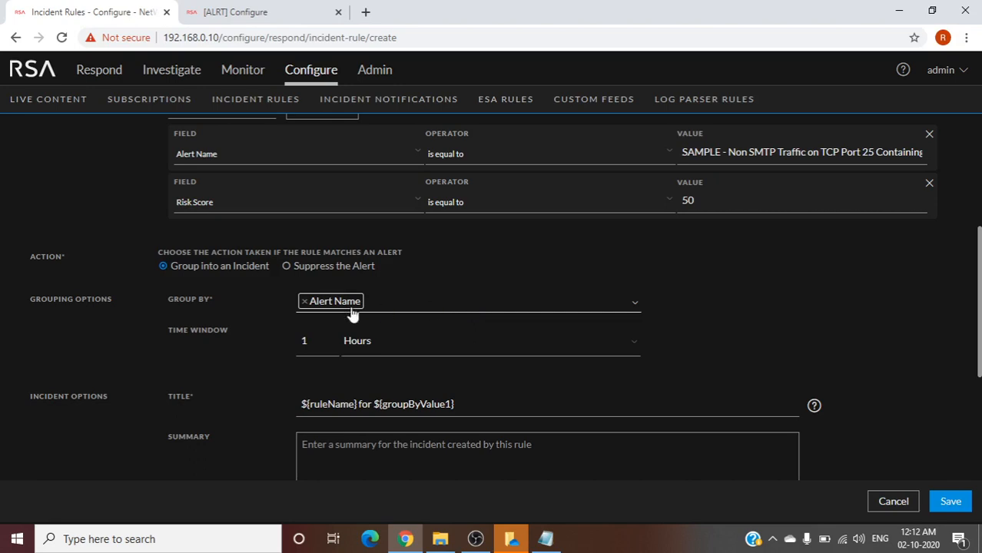
{"action": "left_click", "coordinate": [306, 340]}
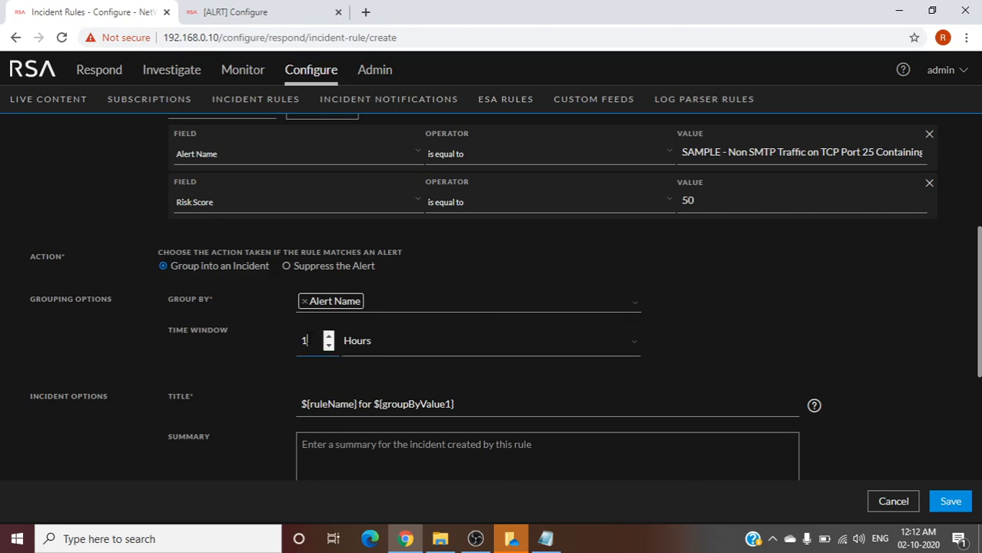
{"action": "key", "text": "BackSpace"}
{"action": "type", "text": "2"}
{"action": "scroll", "coordinate": [821, 348], "scroll_direction": "down", "scroll_amount": 1}
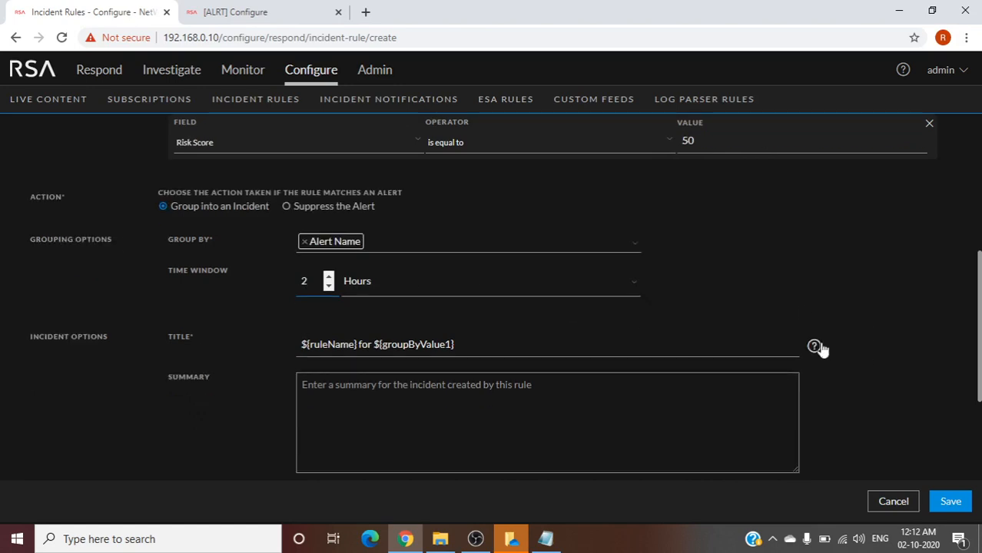
{"action": "left_click", "coordinate": [902, 302]}
Step: Examine the incident title template and summary field together with the rule's match conditions and grouping options
{"action": "scroll", "coordinate": [902, 302], "scroll_direction": "down", "scroll_amount": 1}
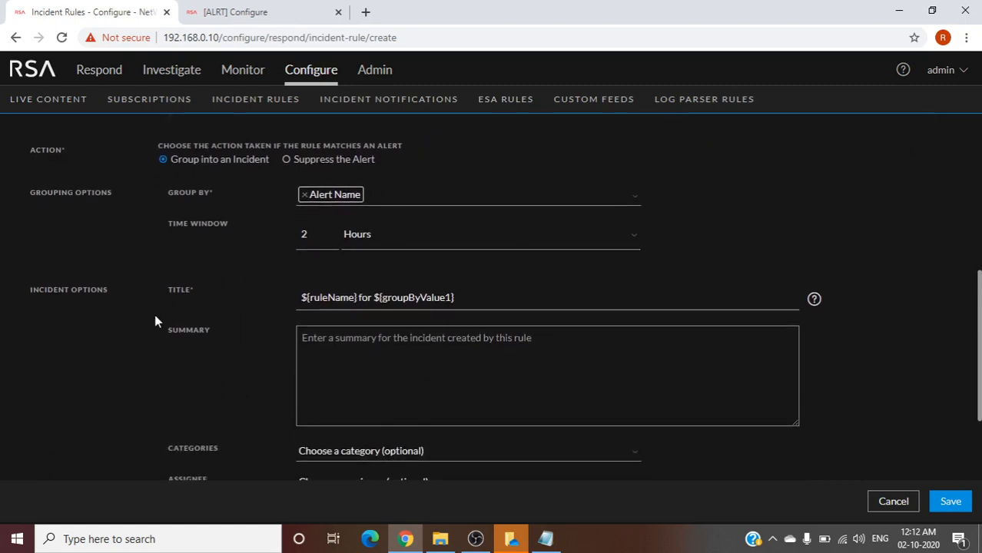
{"action": "scroll", "coordinate": [155, 319], "scroll_direction": "down", "scroll_amount": 1}
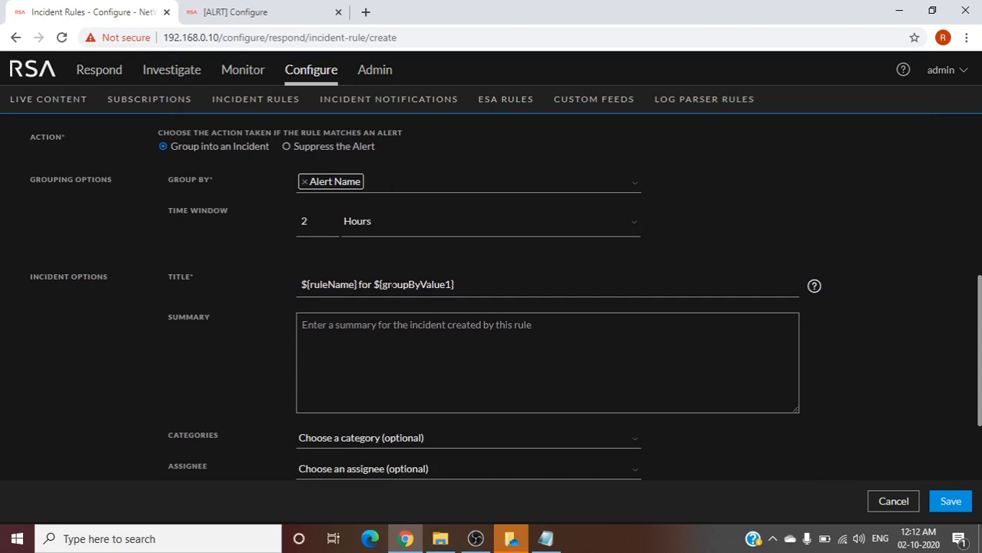
{"action": "left_click", "coordinate": [494, 282]}
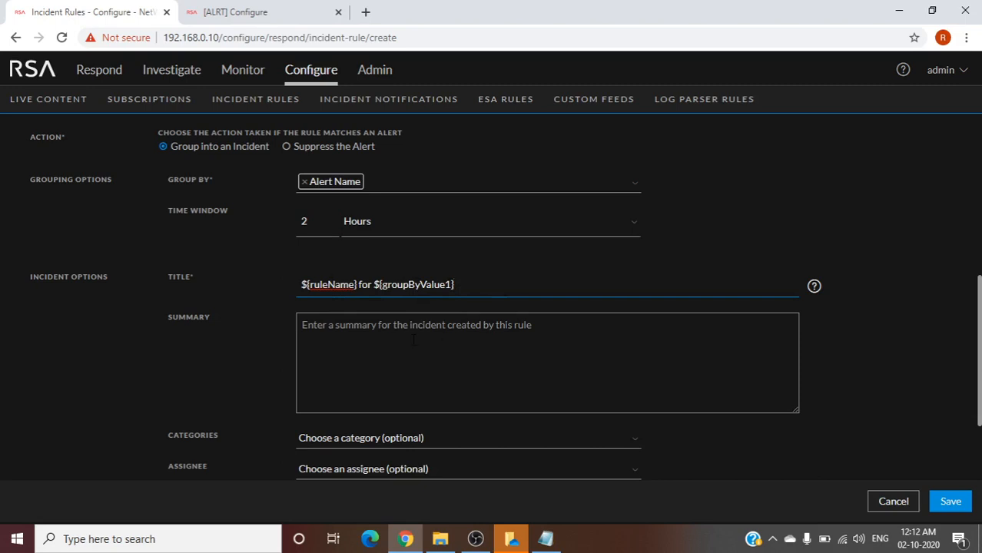
{"action": "left_click", "coordinate": [386, 339]}
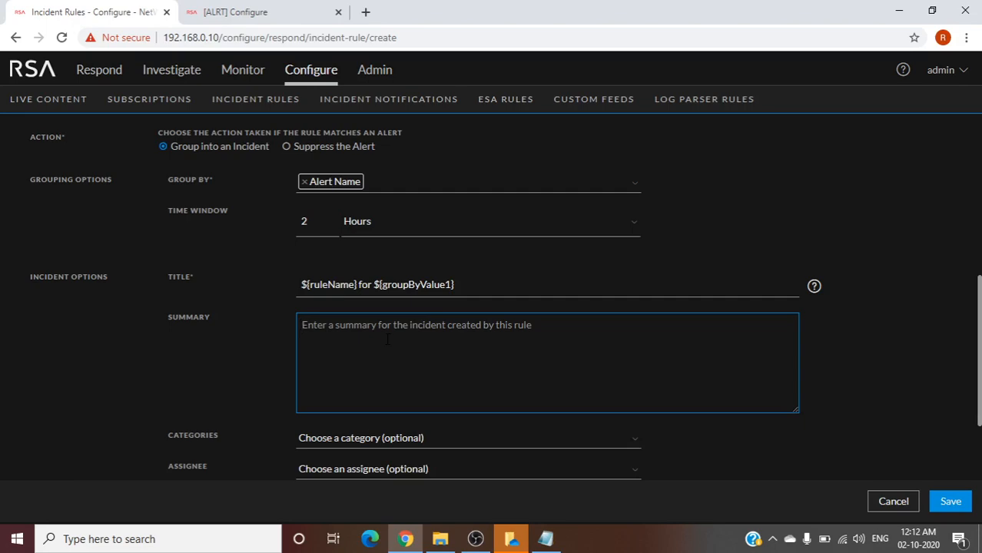
{"action": "scroll", "coordinate": [387, 339], "scroll_direction": "up", "scroll_amount": 3}
{"action": "scroll", "coordinate": [386, 339], "scroll_direction": "down", "scroll_amount": 2}
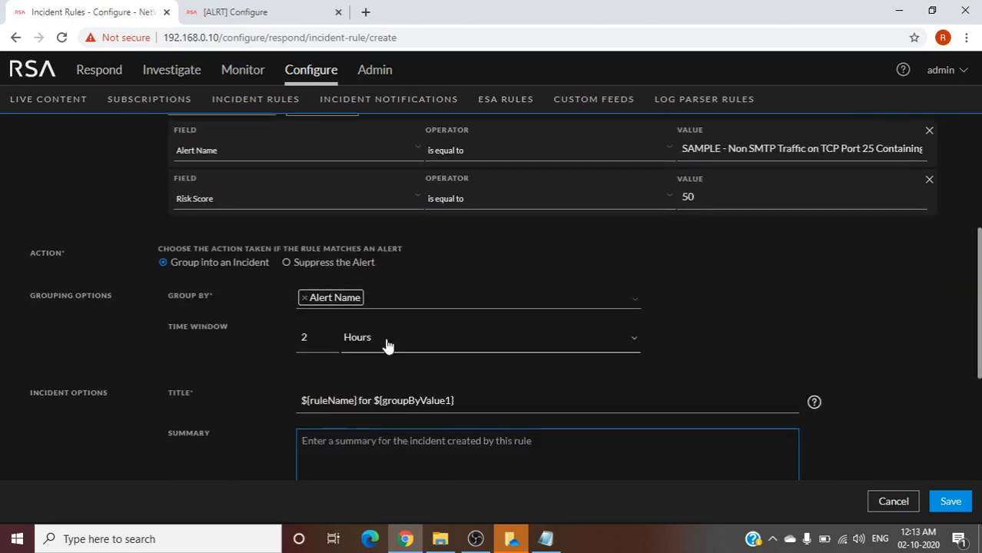
{"action": "scroll", "coordinate": [387, 339], "scroll_direction": "down", "scroll_amount": 2}
{"action": "scroll", "coordinate": [400, 316], "scroll_direction": "up", "scroll_amount": 4}
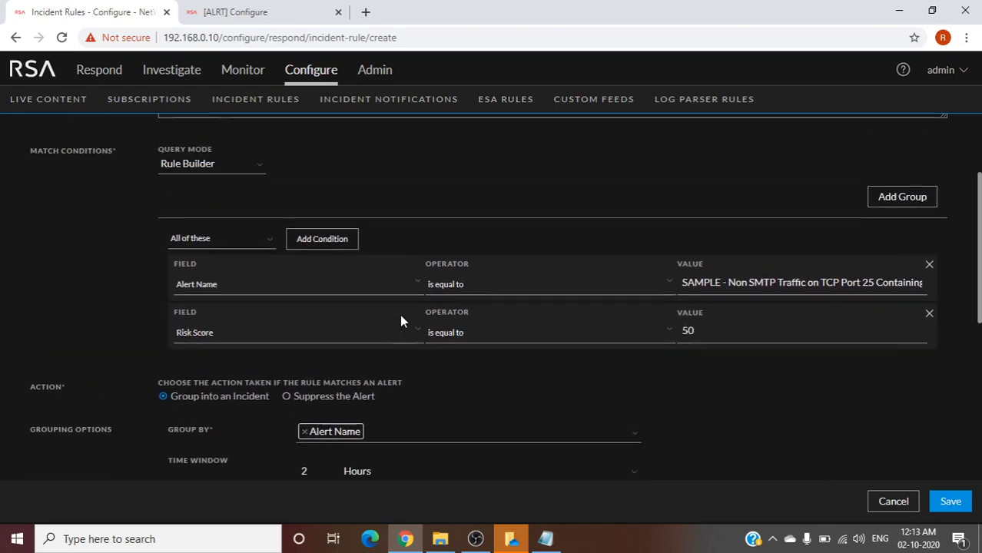
{"action": "scroll", "coordinate": [400, 322], "scroll_direction": "down", "scroll_amount": 4}
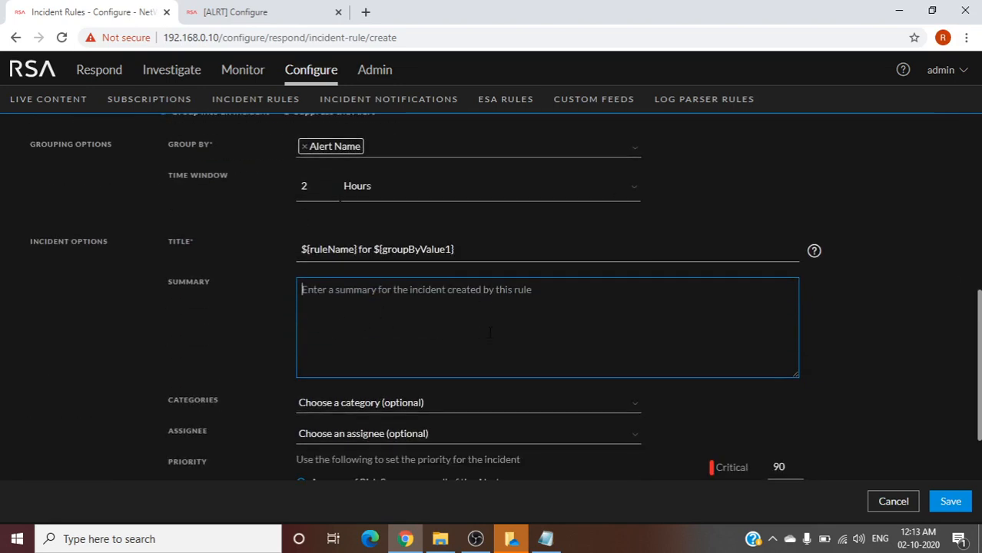
Step: Assign the category Social: Phishing to the incidents created by this rule
{"action": "scroll", "coordinate": [490, 335], "scroll_direction": "down", "scroll_amount": 2}
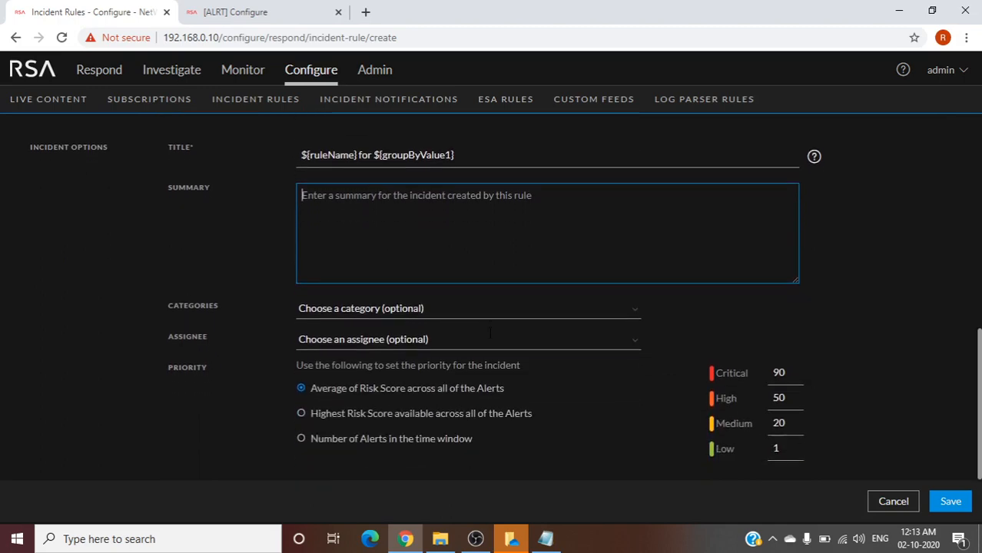
{"action": "left_click", "coordinate": [389, 310]}
{"action": "scroll", "coordinate": [381, 372], "scroll_direction": "down", "scroll_amount": 10}
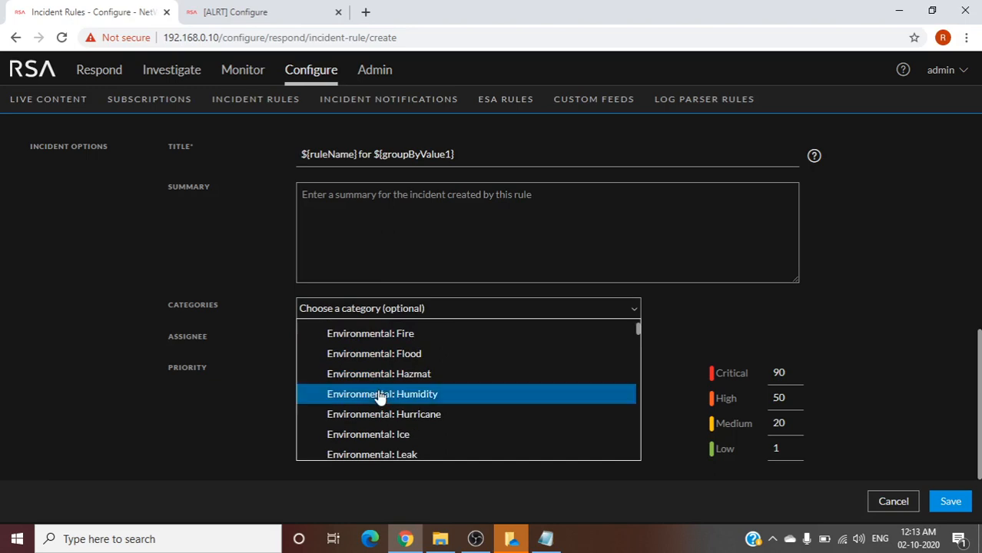
{"action": "scroll", "coordinate": [381, 396], "scroll_direction": "down", "scroll_amount": 10}
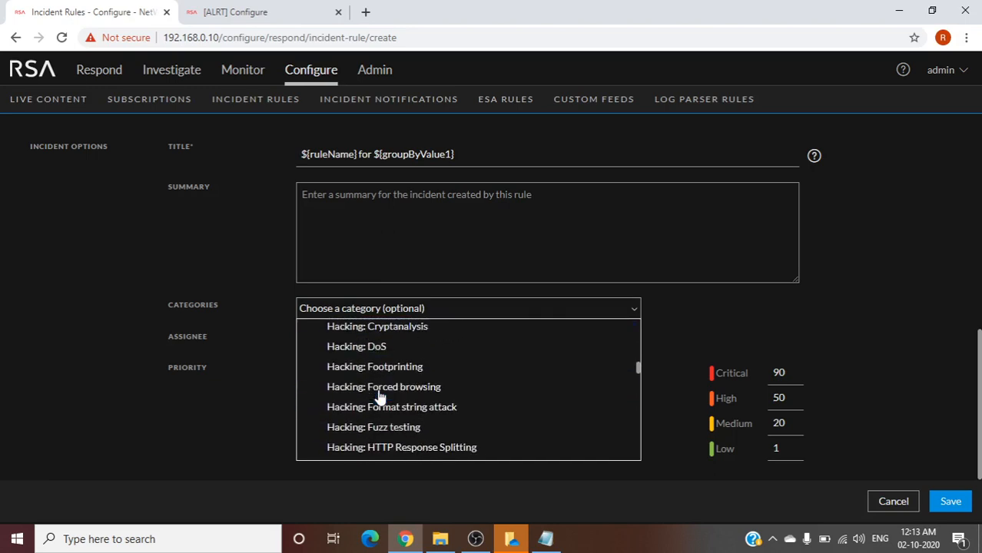
{"action": "scroll", "coordinate": [377, 396], "scroll_direction": "down", "scroll_amount": 10}
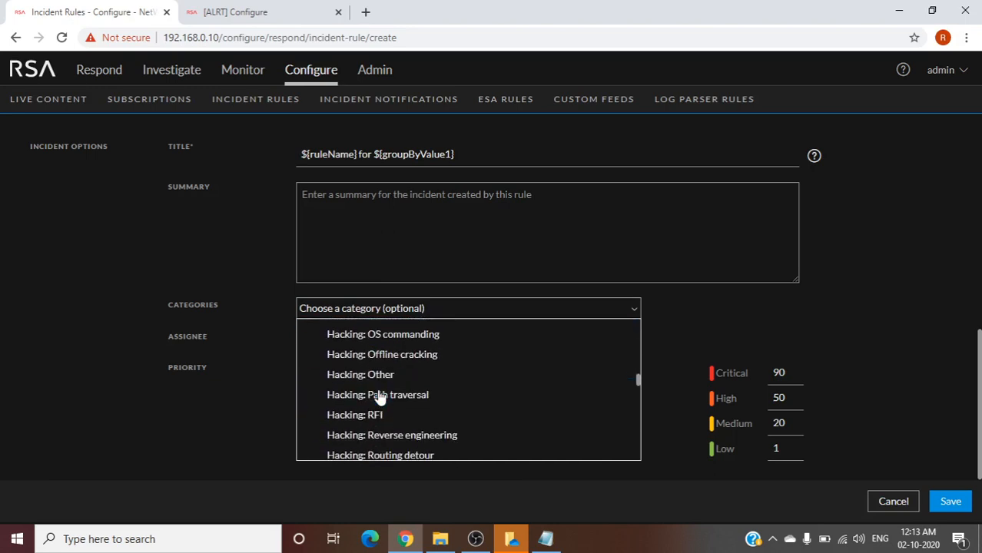
{"action": "scroll", "coordinate": [378, 396], "scroll_direction": "down", "scroll_amount": 10}
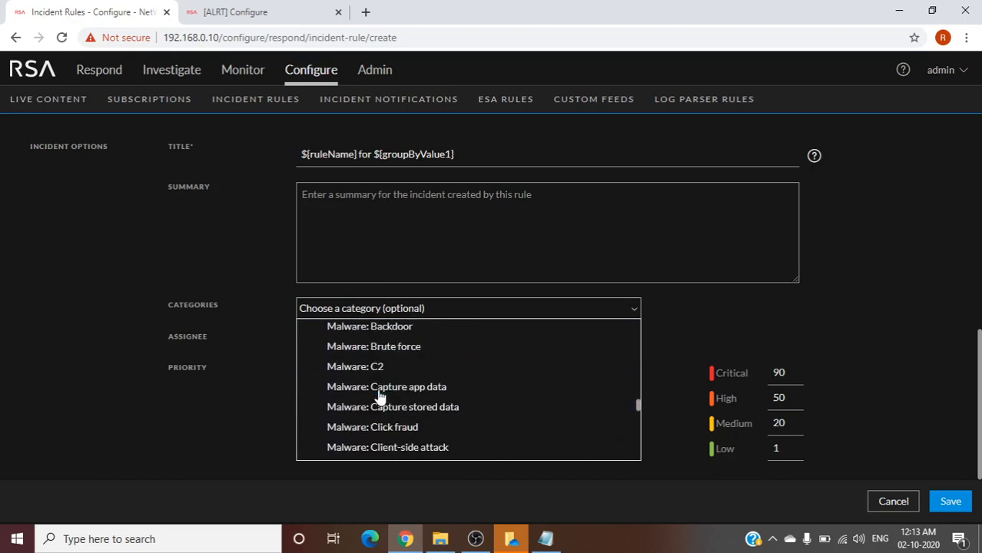
{"action": "scroll", "coordinate": [378, 395], "scroll_direction": "down", "scroll_amount": 10}
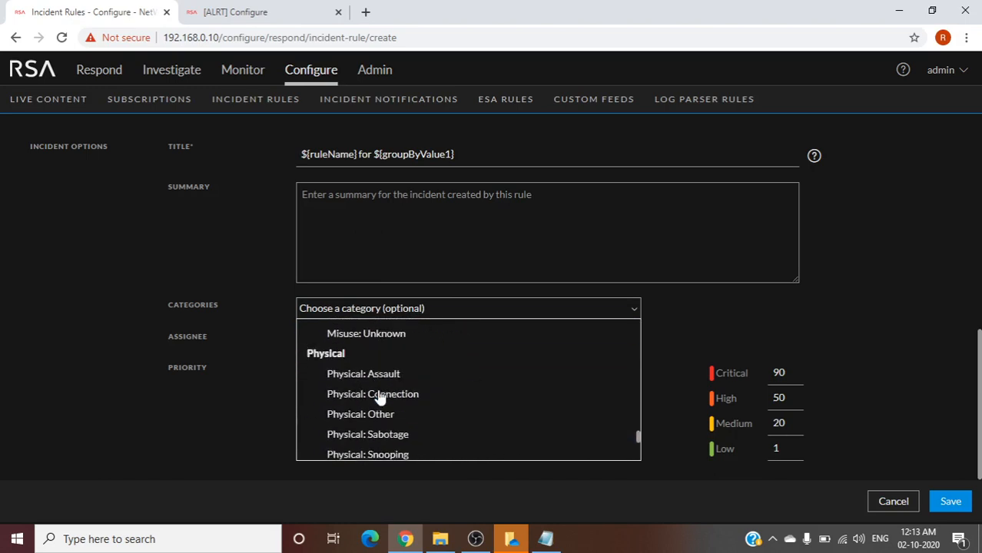
{"action": "scroll", "coordinate": [378, 395], "scroll_direction": "down", "scroll_amount": 8}
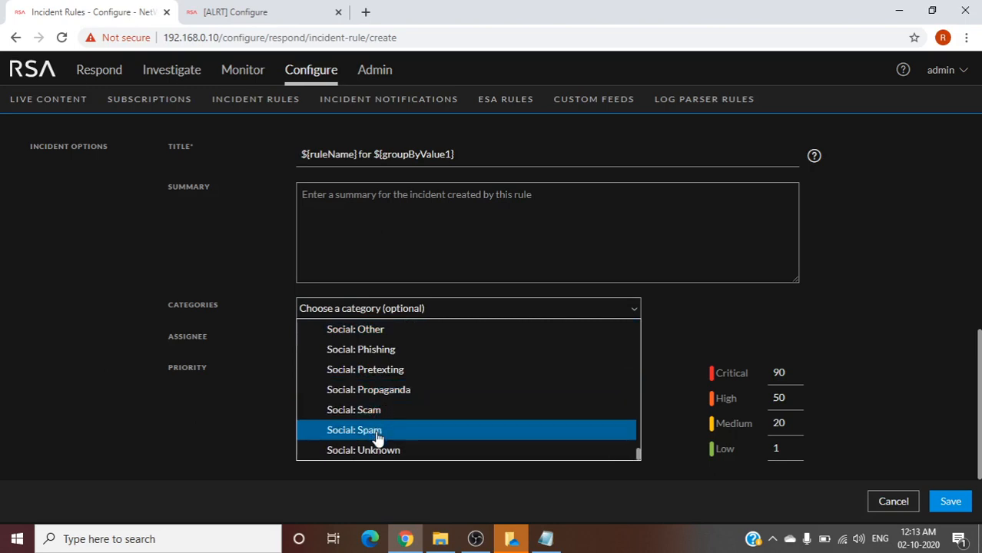
{"action": "left_click", "coordinate": [391, 351]}
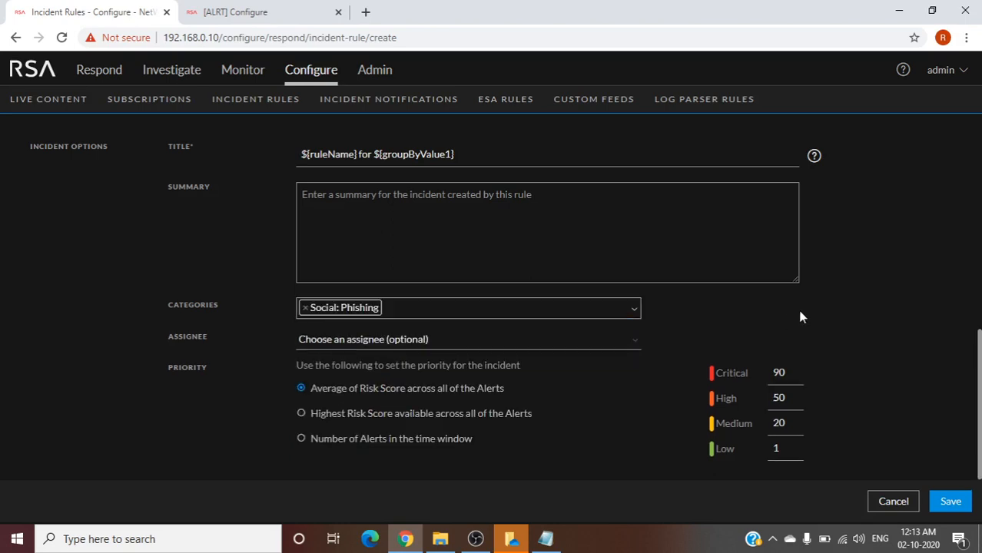
Step: Review the rule's settings and choose the named analyst, not the admin account, as the incident assignee
{"action": "scroll", "coordinate": [797, 307], "scroll_direction": "up", "scroll_amount": 10}
{"action": "scroll", "coordinate": [798, 317], "scroll_direction": "up", "scroll_amount": 1}
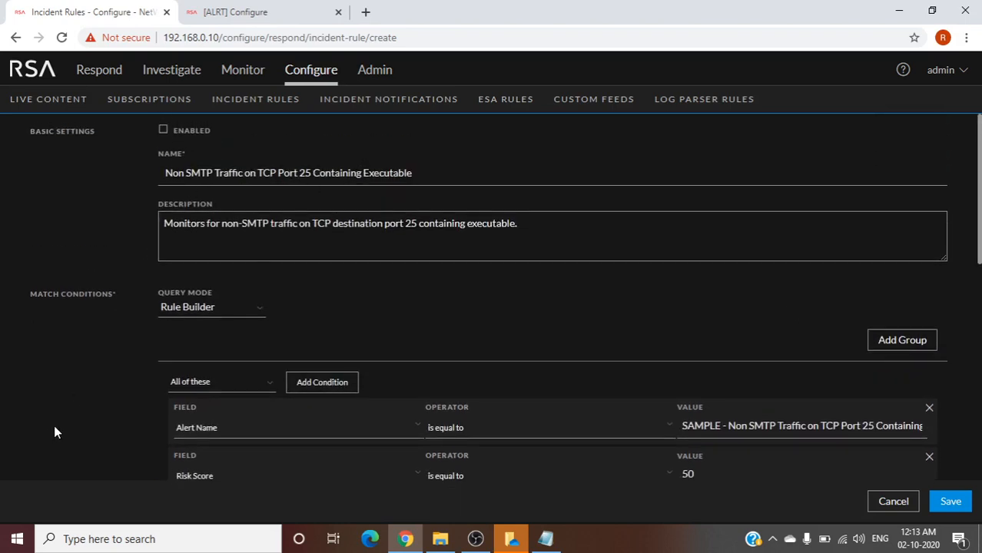
{"action": "scroll", "coordinate": [53, 432], "scroll_direction": "down", "scroll_amount": 11}
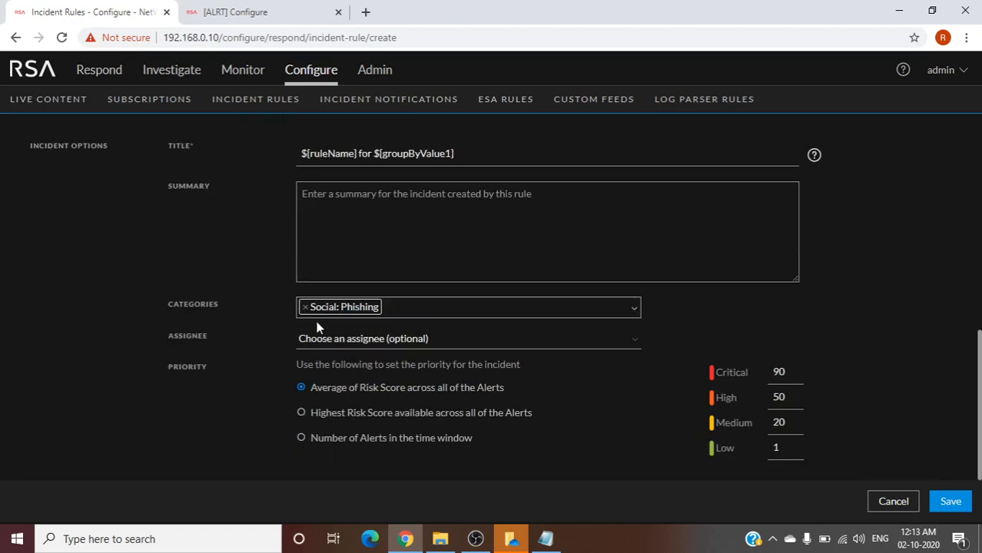
{"action": "left_click", "coordinate": [453, 342]}
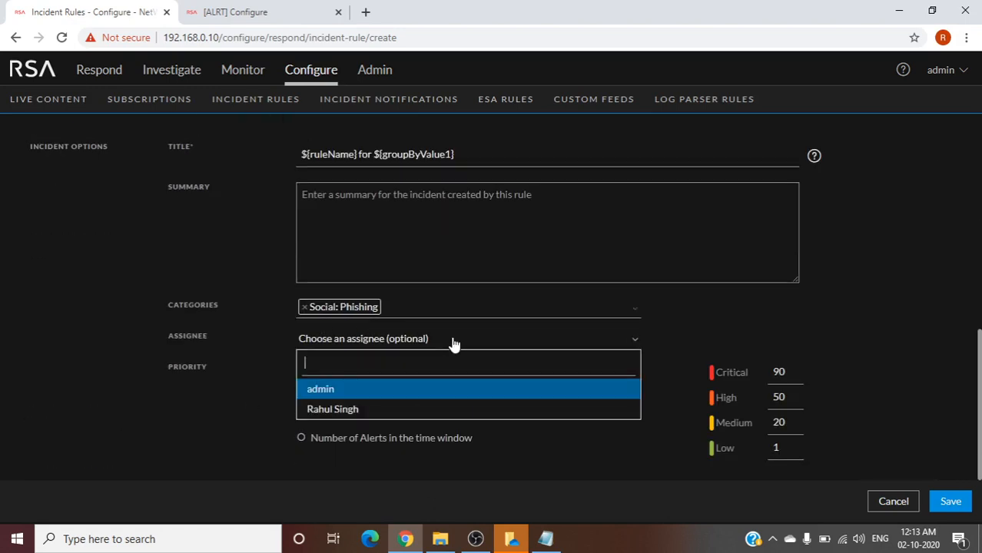
{"action": "left_click", "coordinate": [332, 413]}
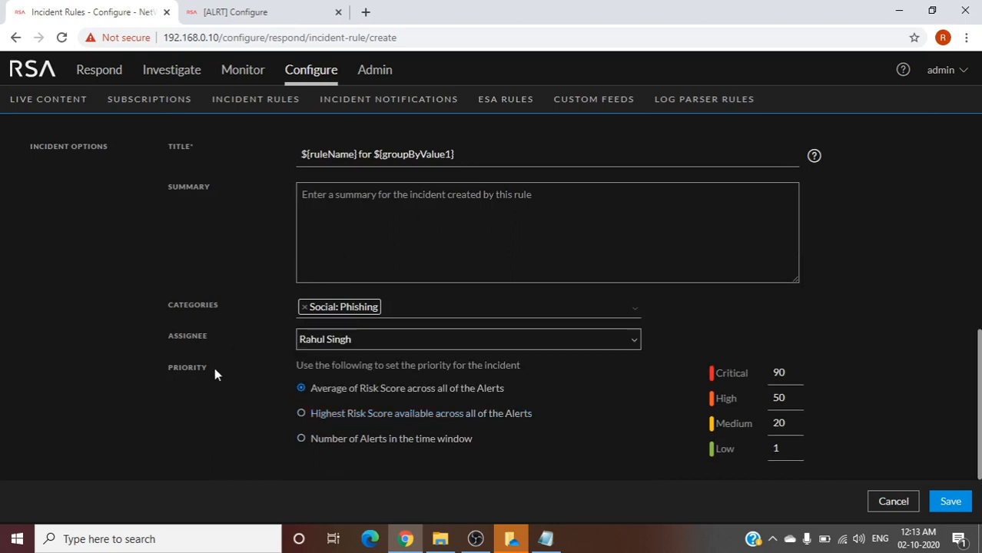
{"action": "left_click", "coordinate": [170, 445]}
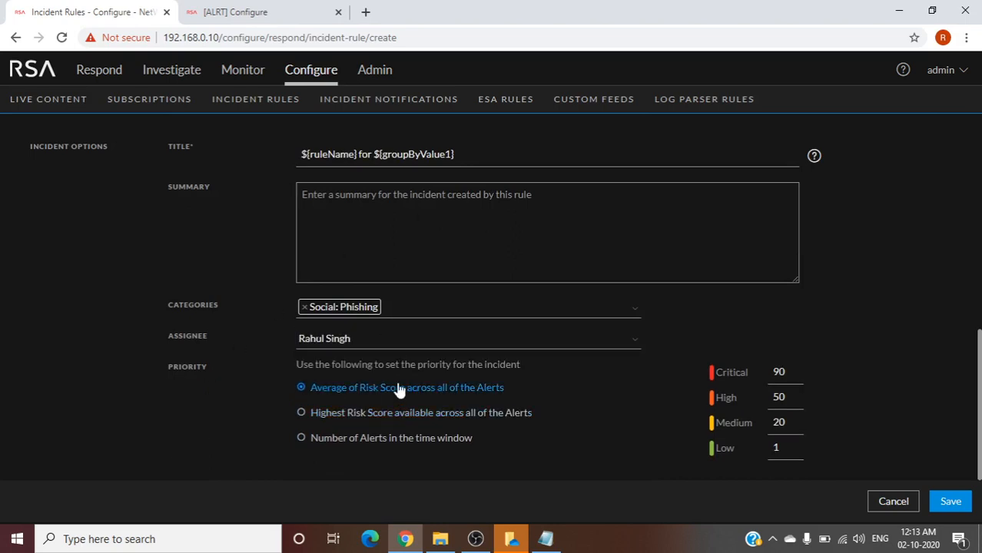
Step: Try to save the new incident rule
{"action": "left_click", "coordinate": [958, 502]}
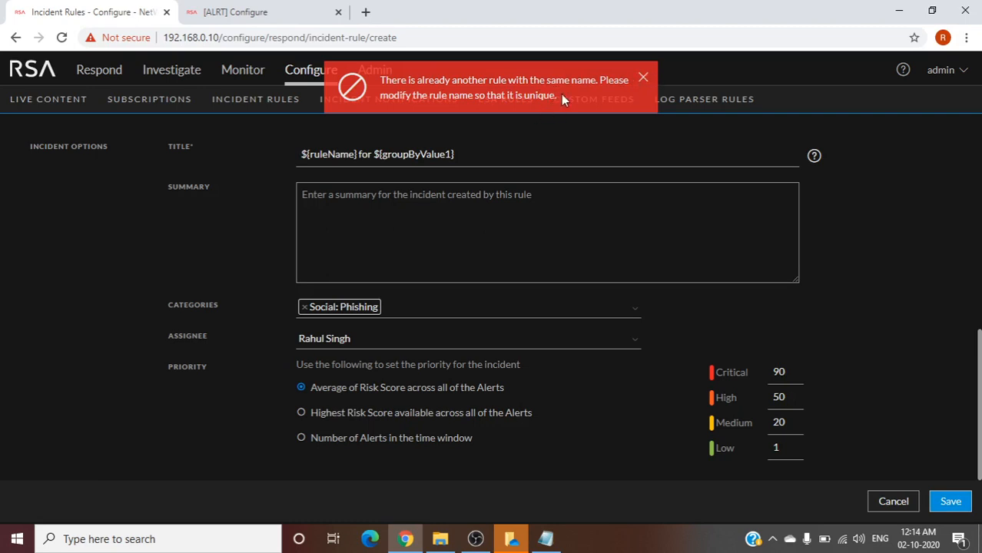
{"action": "left_click", "coordinate": [643, 77]}
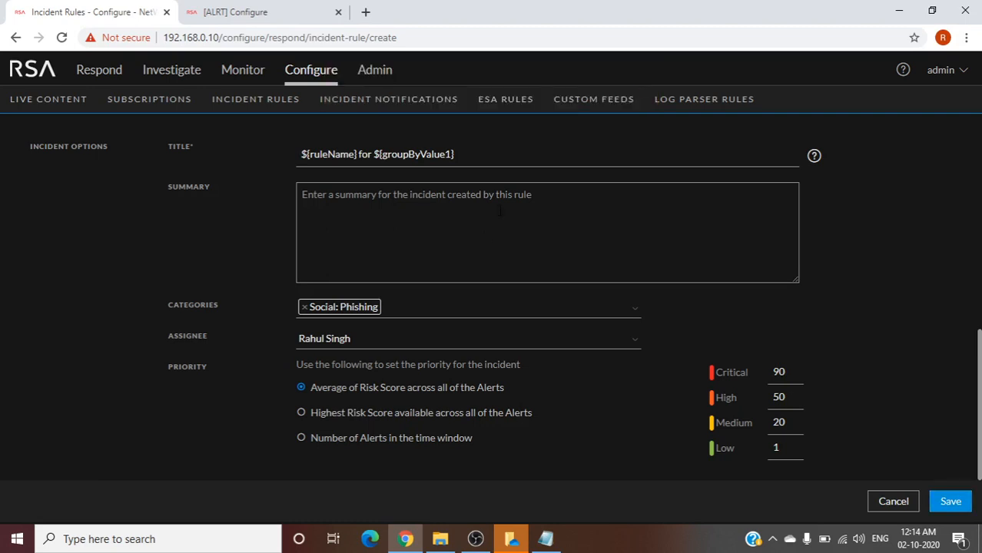
Step: Rename the rule "Non SMTP Traffic on TCP Port 25 Containing Executables" and change the ending of the Alert Name condition's value to "Executables"
{"action": "scroll", "coordinate": [495, 223], "scroll_direction": "up", "scroll_amount": 10}
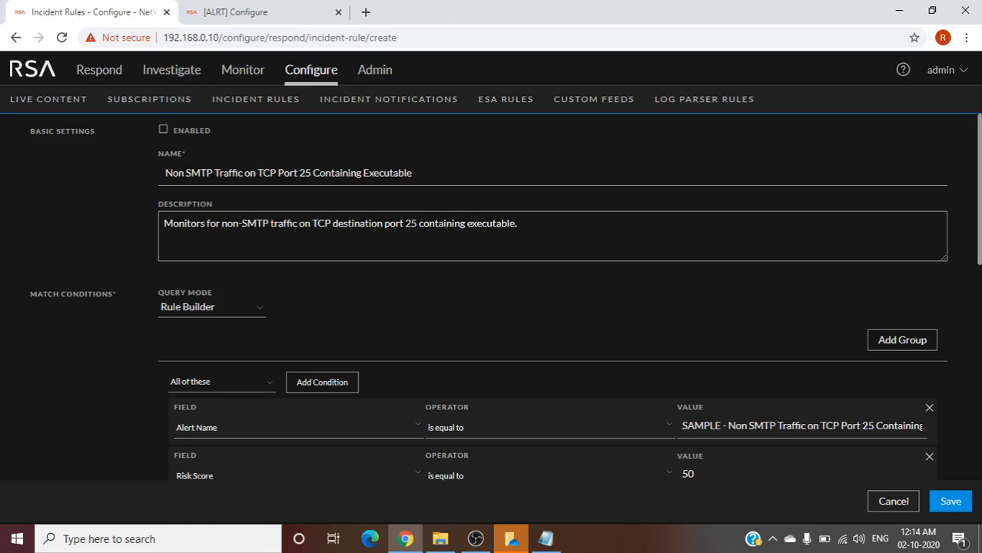
{"action": "left_click", "coordinate": [413, 173]}
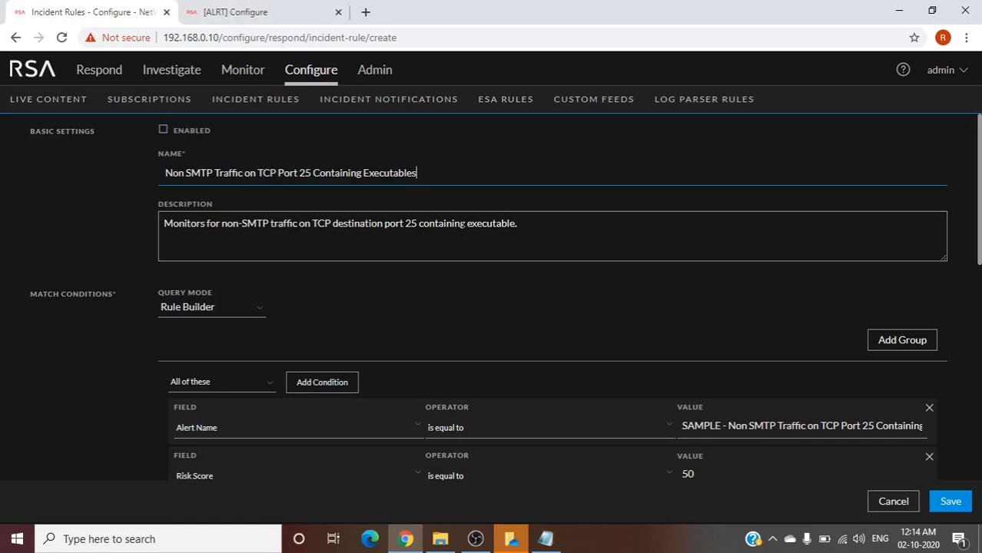
{"action": "left_click", "coordinate": [898, 426]}
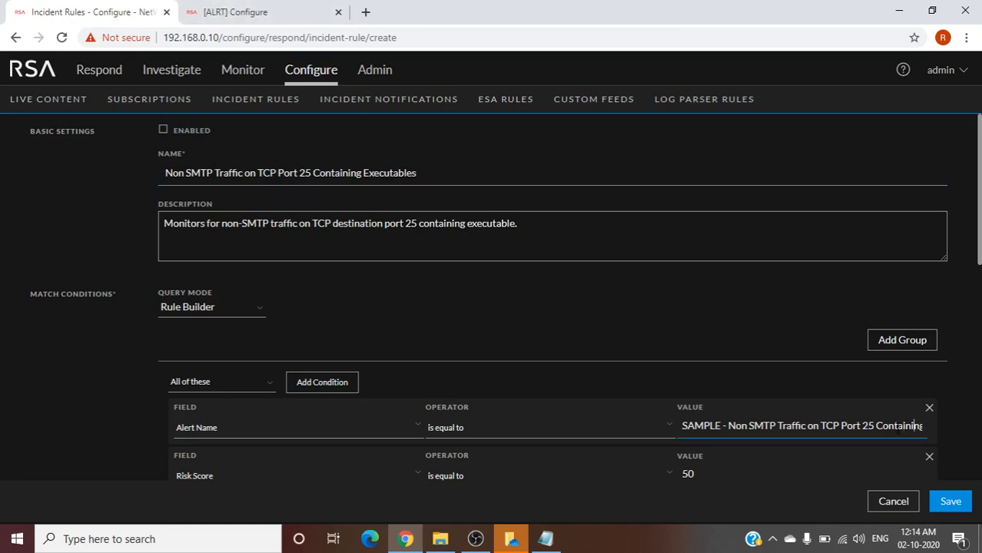
{"action": "type", "text": "Executables"}
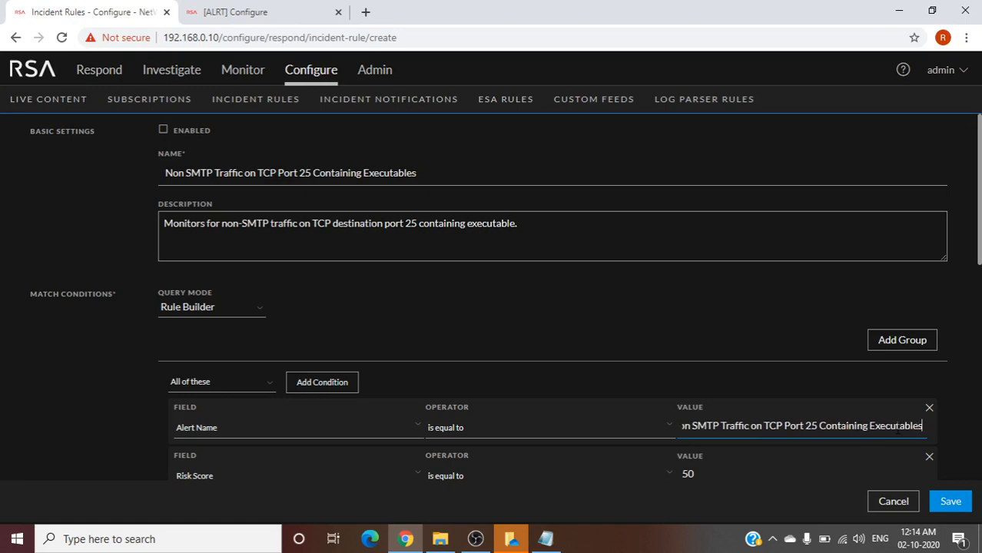
Step: Set the Alert Name condition's value to the ESA rule's exact name, "SAMPLE - Non SMTP Traffic on TCP Port 25 Containing Executable"
{"action": "left_click", "coordinate": [230, 12]}
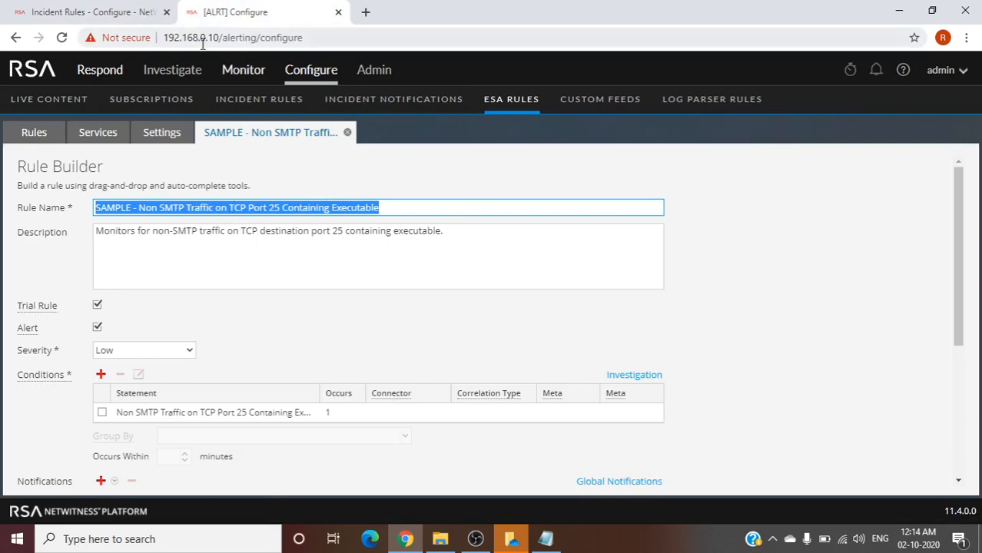
{"action": "left_click", "coordinate": [108, 12]}
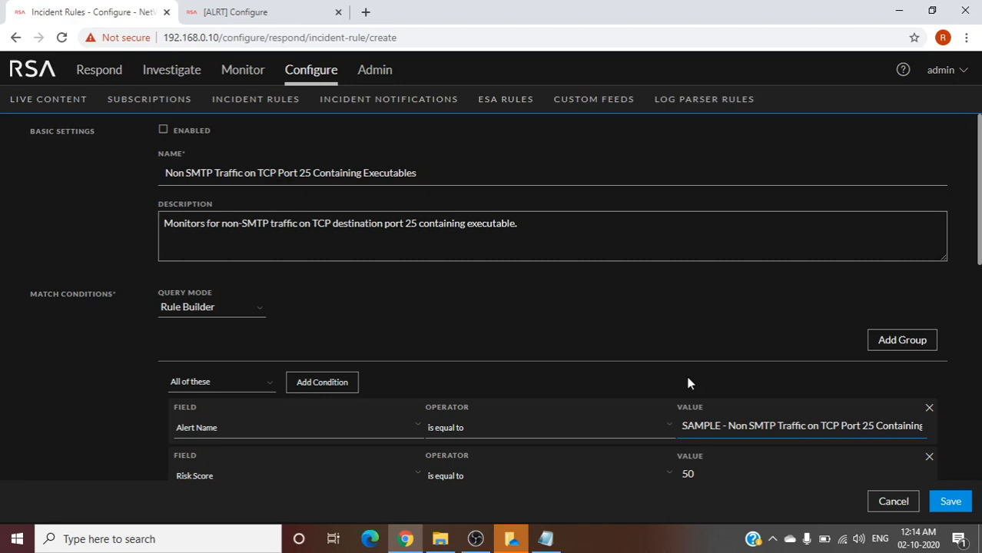
{"action": "scroll", "coordinate": [490, 344], "scroll_direction": "down", "scroll_amount": 1}
{"action": "scroll", "coordinate": [492, 323], "scroll_direction": "up", "scroll_amount": 1}
Step: Review the rule's remaining settings, enable the rule and save it
{"action": "scroll", "coordinate": [547, 332], "scroll_direction": "down", "scroll_amount": 5}
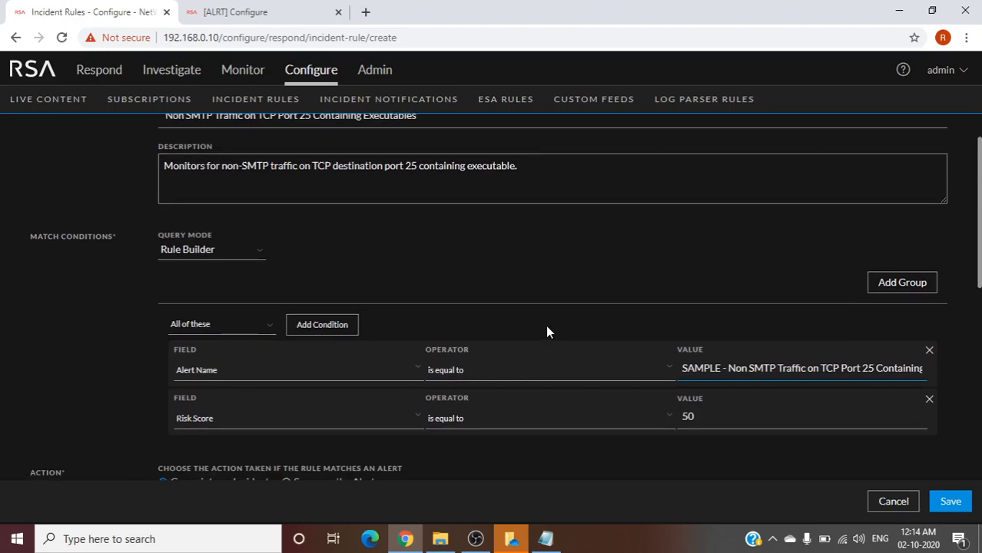
{"action": "scroll", "coordinate": [545, 324], "scroll_direction": "down", "scroll_amount": 5}
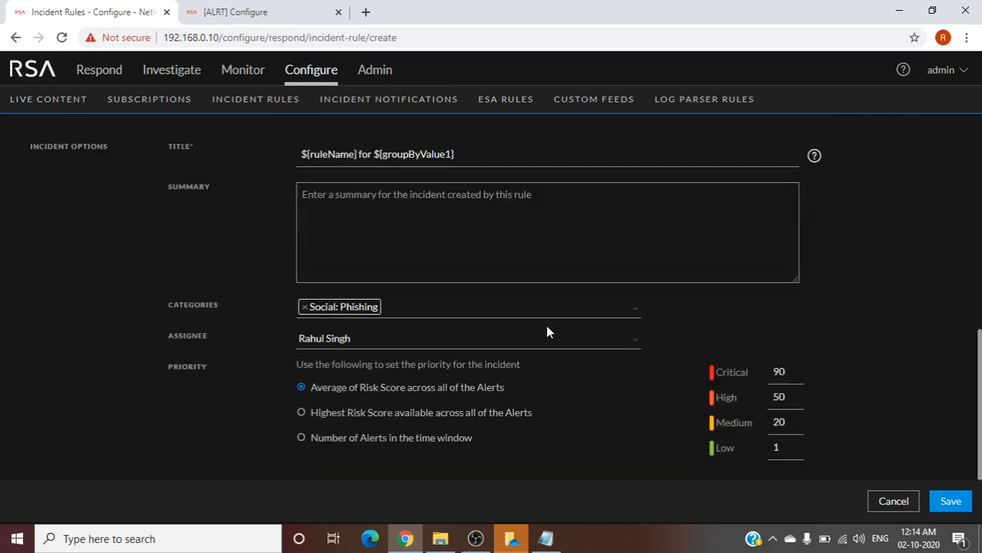
{"action": "scroll", "coordinate": [546, 325], "scroll_direction": "up", "scroll_amount": 10}
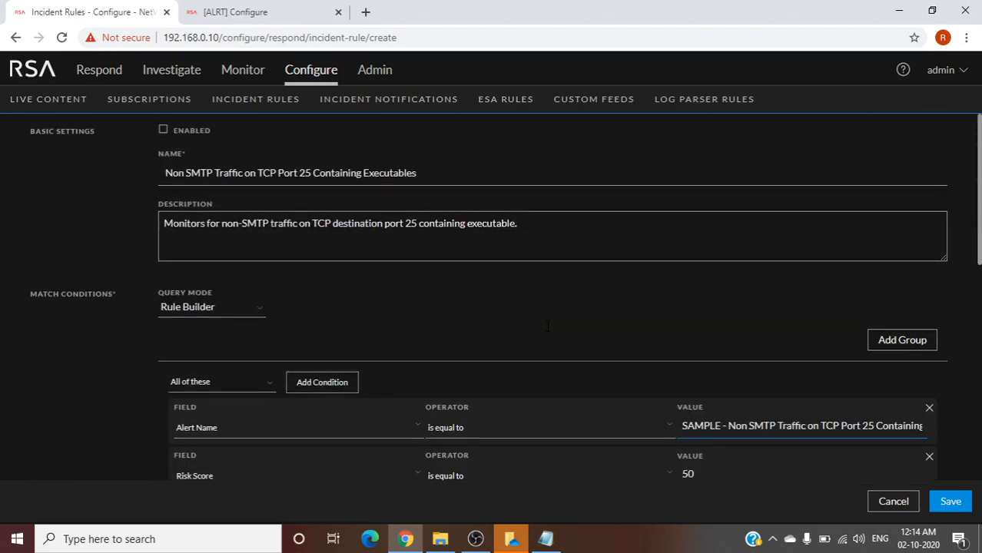
{"action": "left_click", "coordinate": [163, 131]}
{"action": "scroll", "coordinate": [650, 387], "scroll_direction": "down", "scroll_amount": 10}
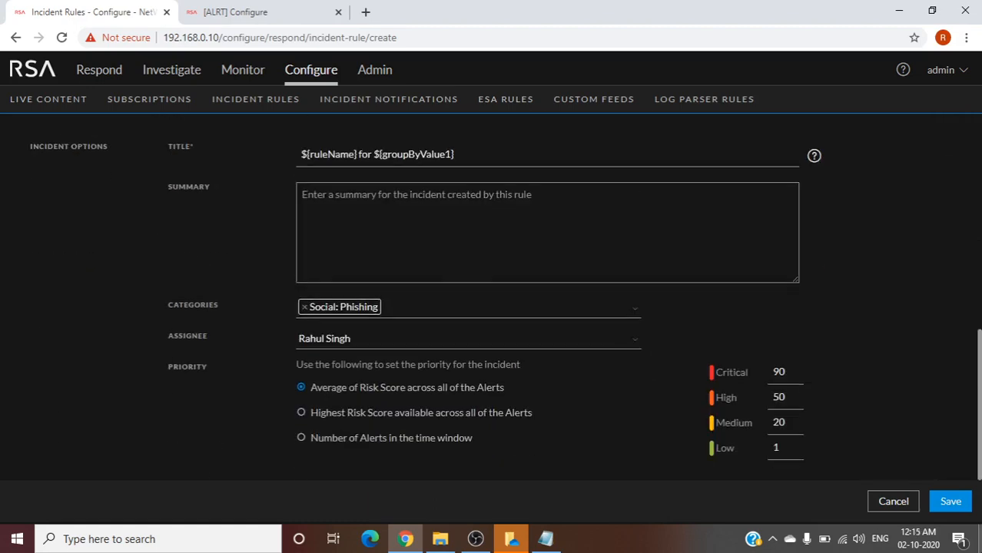
{"action": "left_click", "coordinate": [951, 501]}
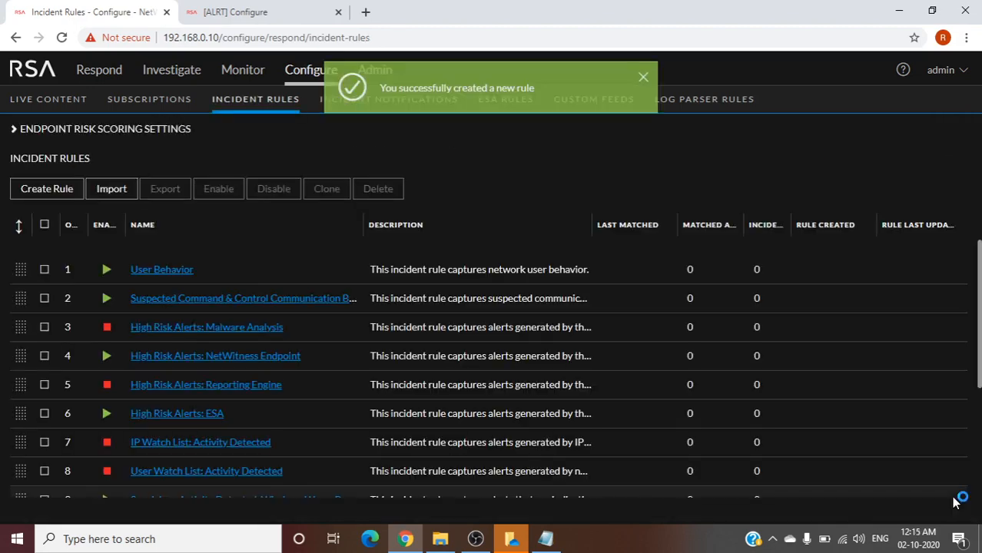
Step: Open the older incident rule "Non SMTP Traffic on TCP Port 25 Containing Executable" to view its settings, and close it without saving
{"action": "scroll", "coordinate": [281, 358], "scroll_direction": "down", "scroll_amount": 3}
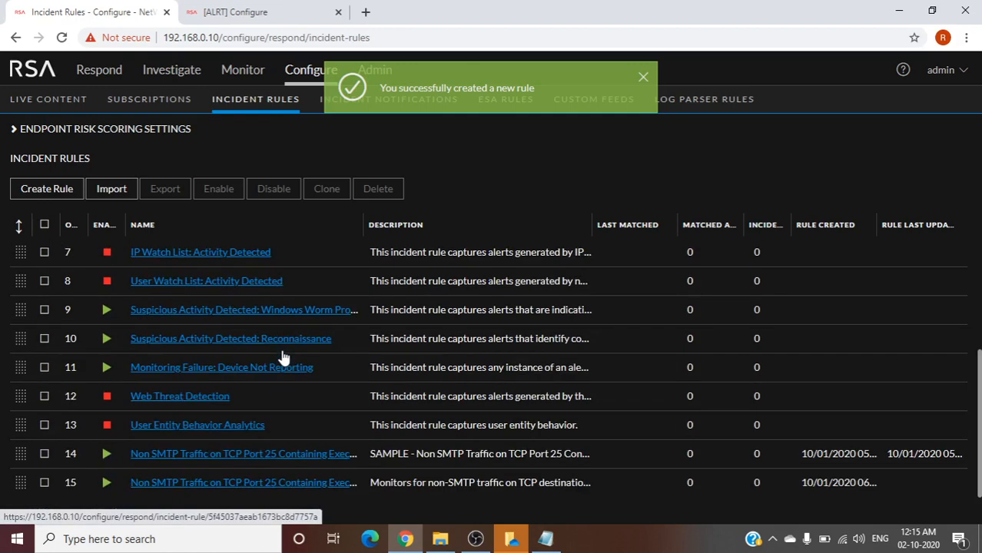
{"action": "left_click", "coordinate": [212, 455]}
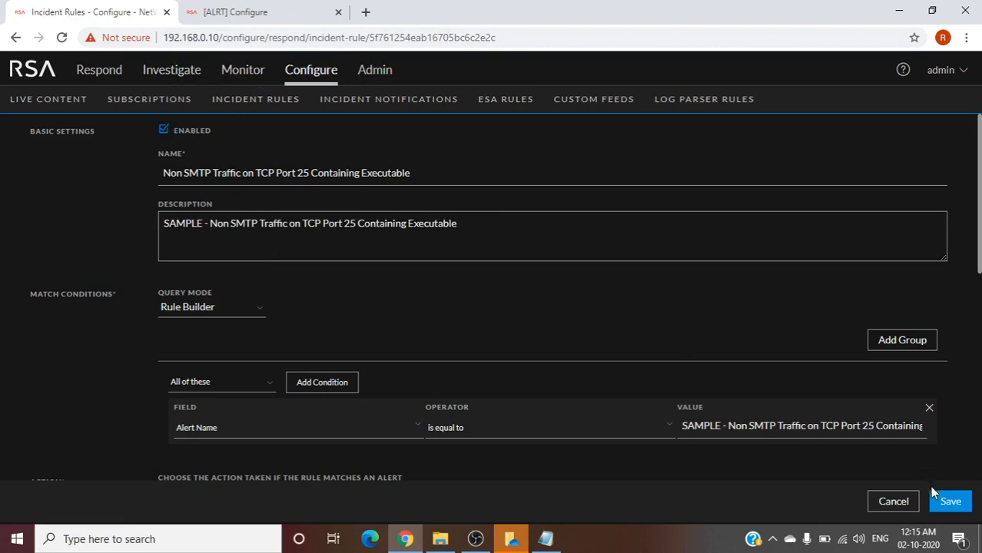
{"action": "left_click", "coordinate": [900, 505]}
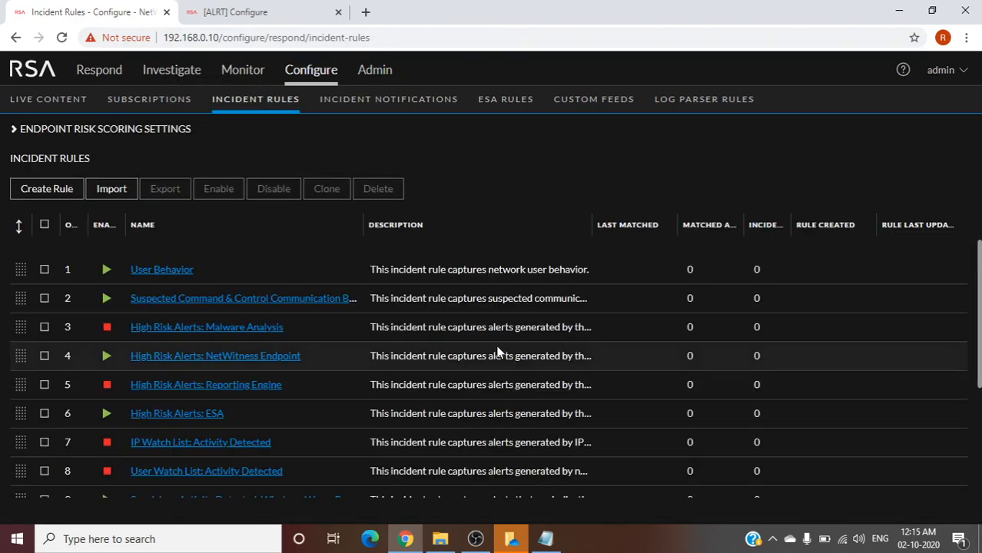
Step: Reopen the new rule "Non SMTP Traffic on TCP Port 25 Containing Executables", save it again and select it in the incident rules list
{"action": "scroll", "coordinate": [219, 335], "scroll_direction": "down", "scroll_amount": 5}
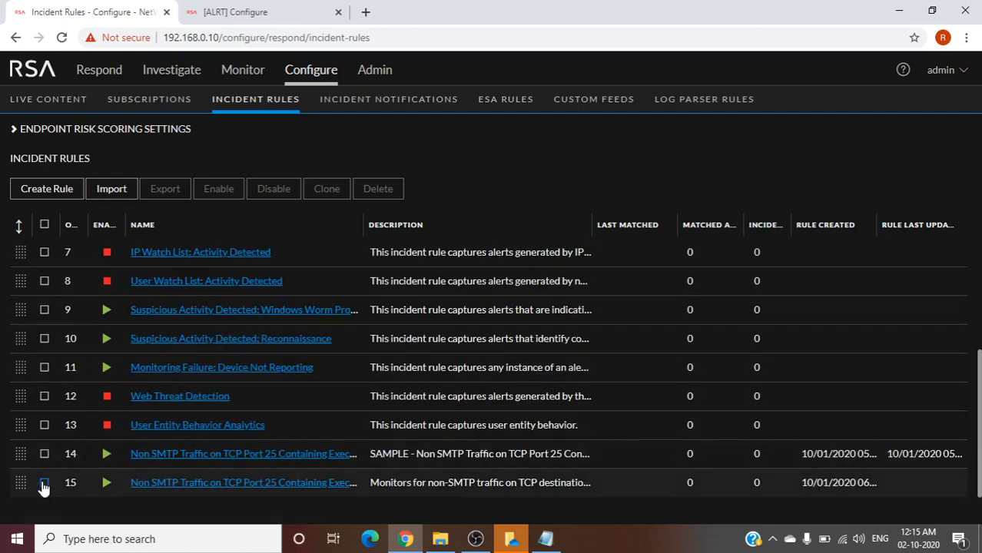
{"action": "left_click", "coordinate": [228, 486]}
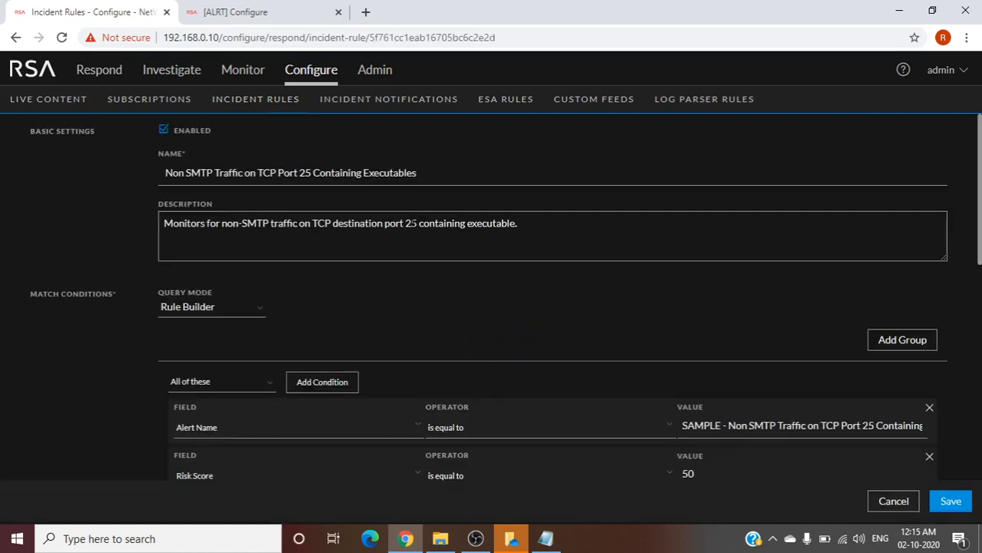
{"action": "left_click", "coordinate": [428, 175]}
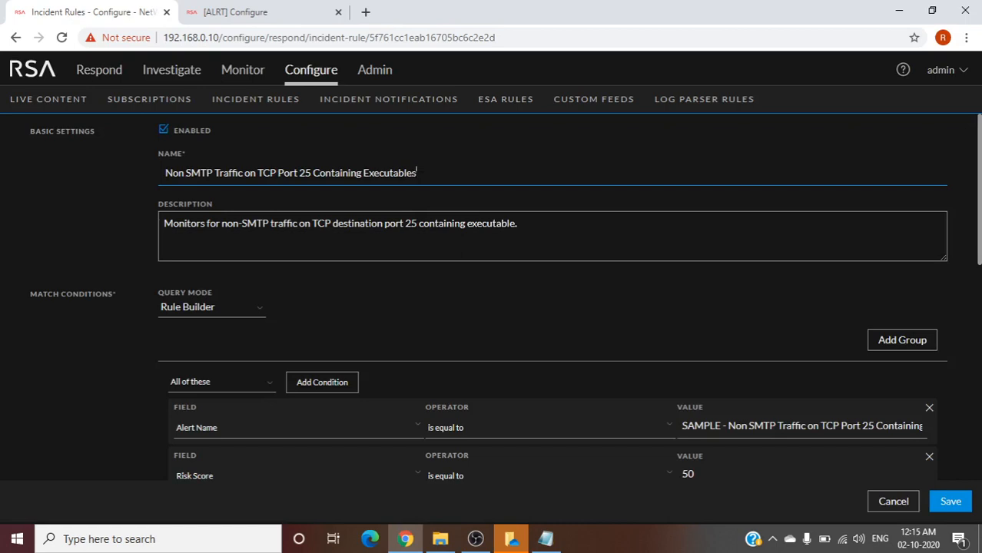
{"action": "left_click", "coordinate": [536, 195]}
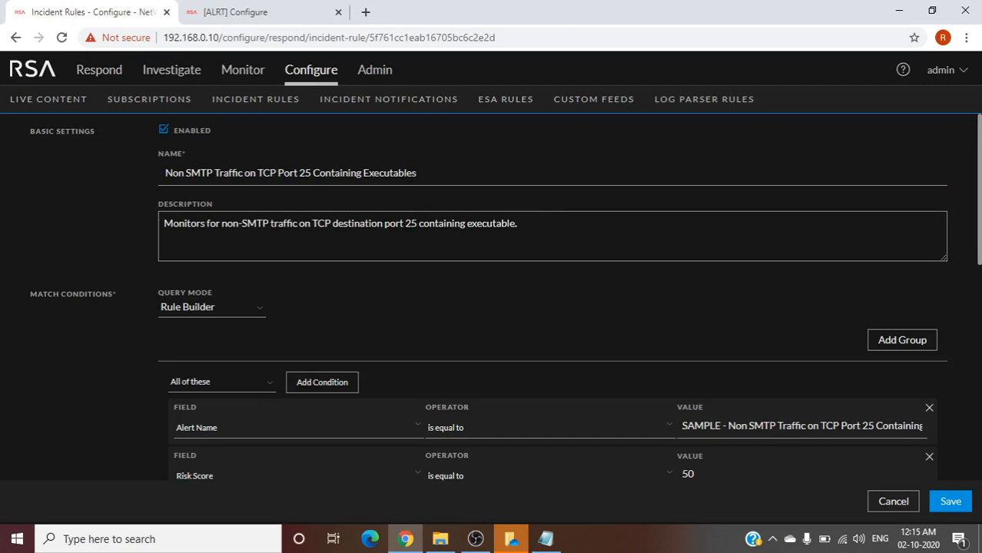
{"action": "left_click", "coordinate": [949, 508]}
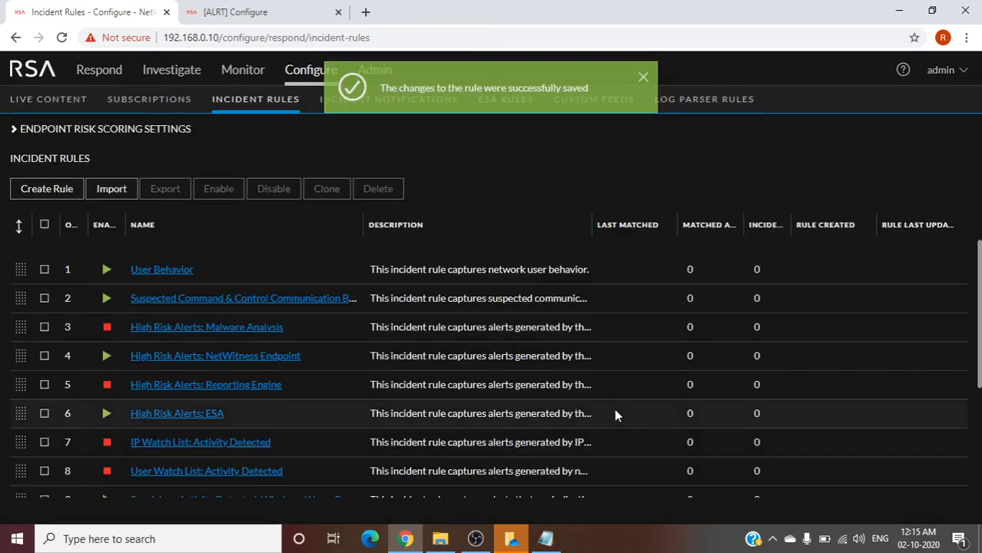
{"action": "scroll", "coordinate": [615, 415], "scroll_direction": "down", "scroll_amount": 5}
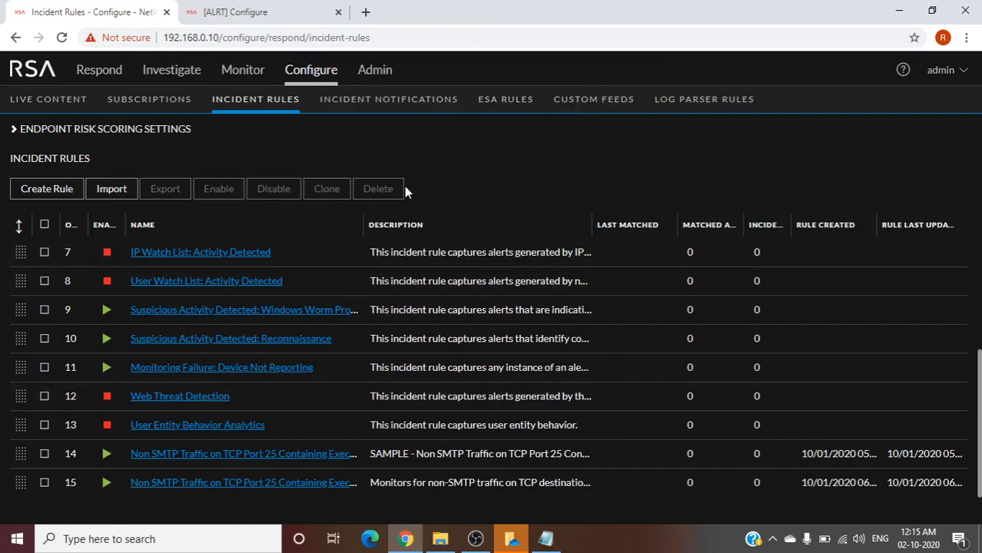
{"action": "left_click", "coordinate": [44, 484]}
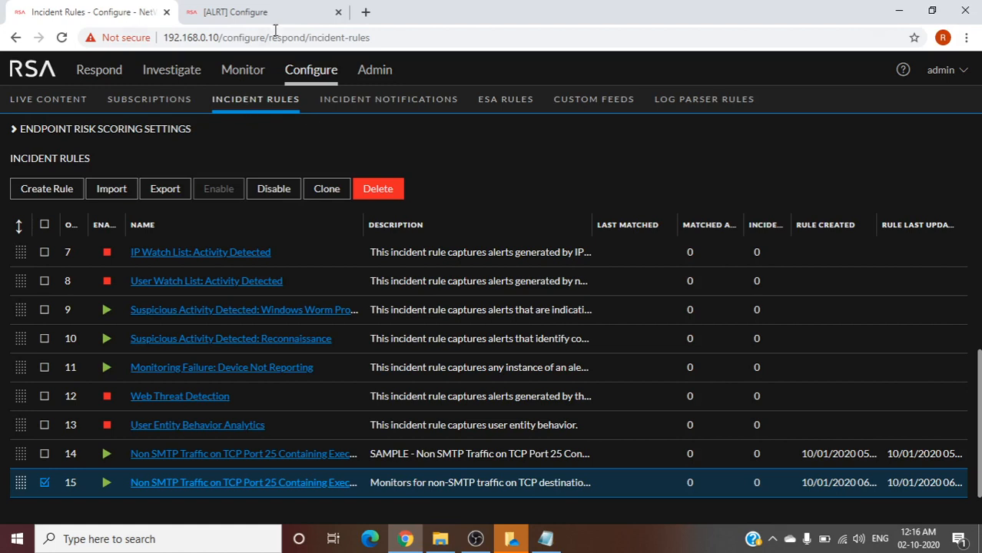
Step: Open the Respond incidents list to check for incidents created by the rule
{"action": "left_click", "coordinate": [112, 71]}
{"action": "right_click", "coordinate": [112, 70]}
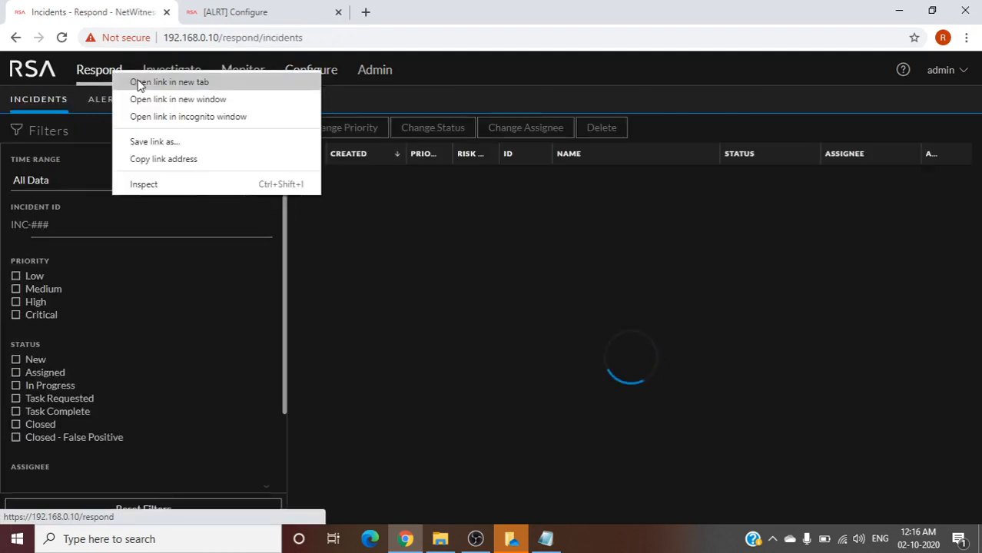
{"action": "left_click", "coordinate": [138, 81]}
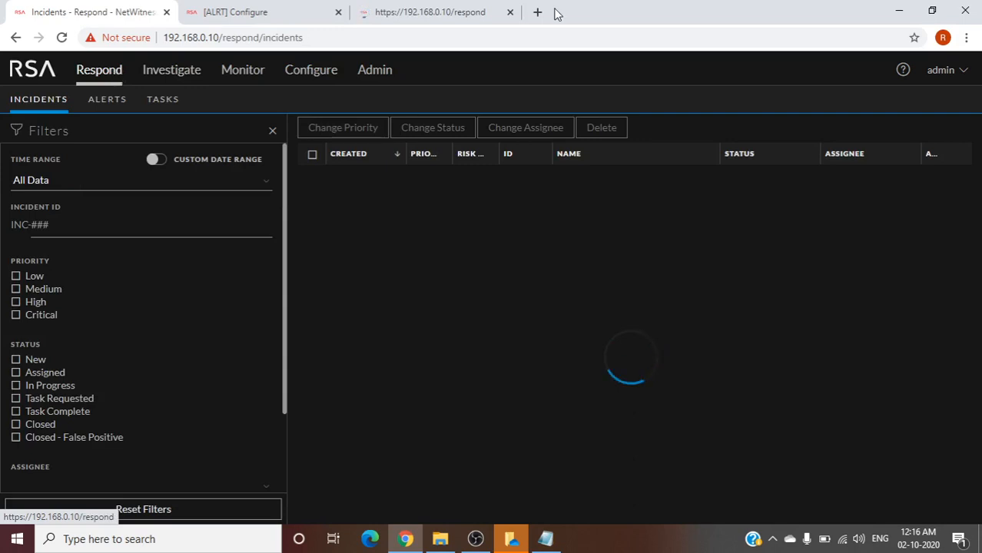
{"action": "left_click", "coordinate": [512, 13]}
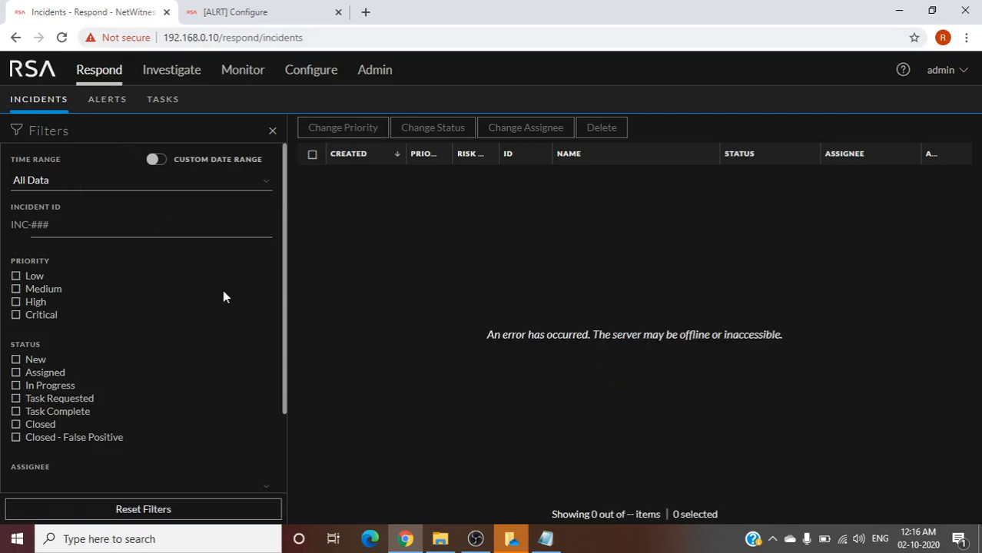
Step: Open the Respond alerts list and check the sample ESA rule's definition before returning to the alerts
{"action": "left_click", "coordinate": [104, 105]}
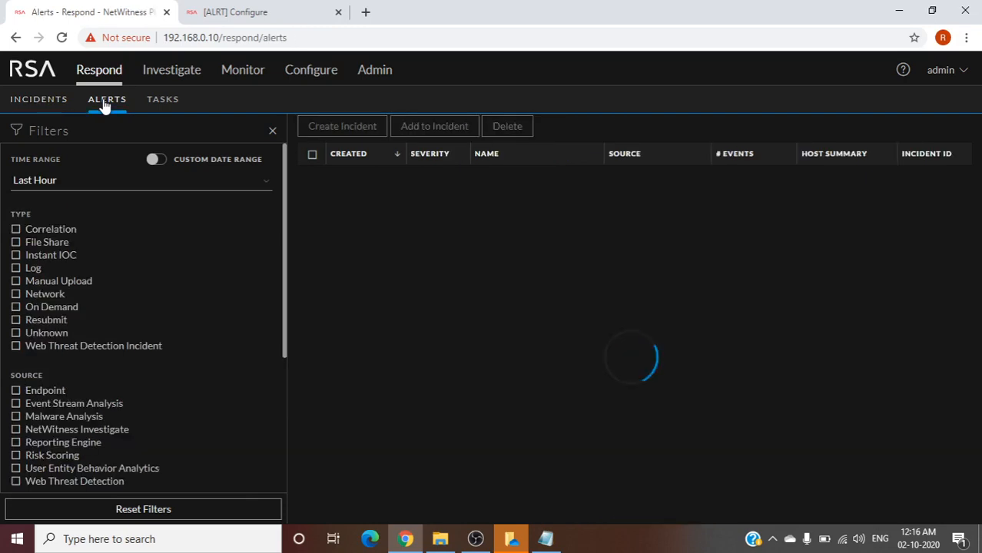
{"action": "left_click", "coordinate": [258, 13]}
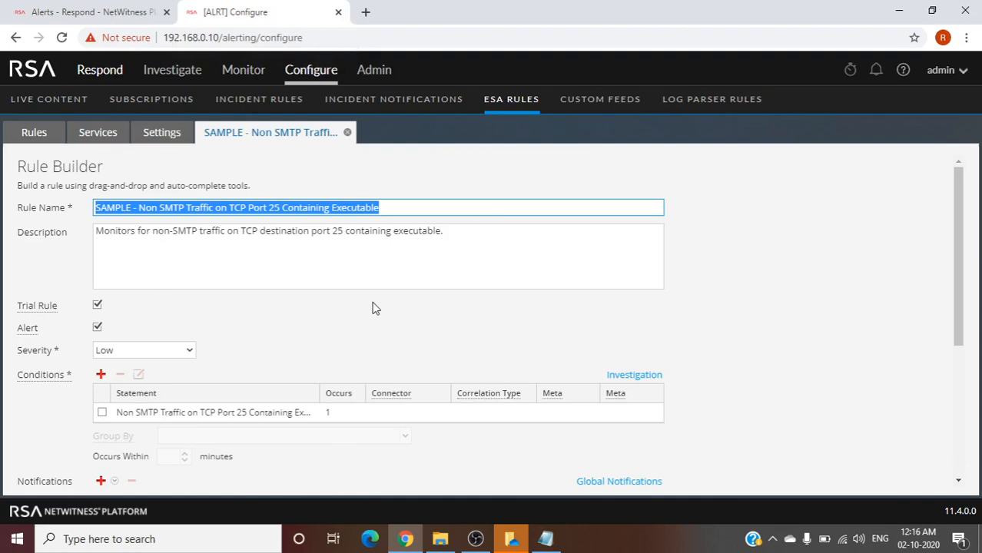
{"action": "left_click", "coordinate": [742, 279]}
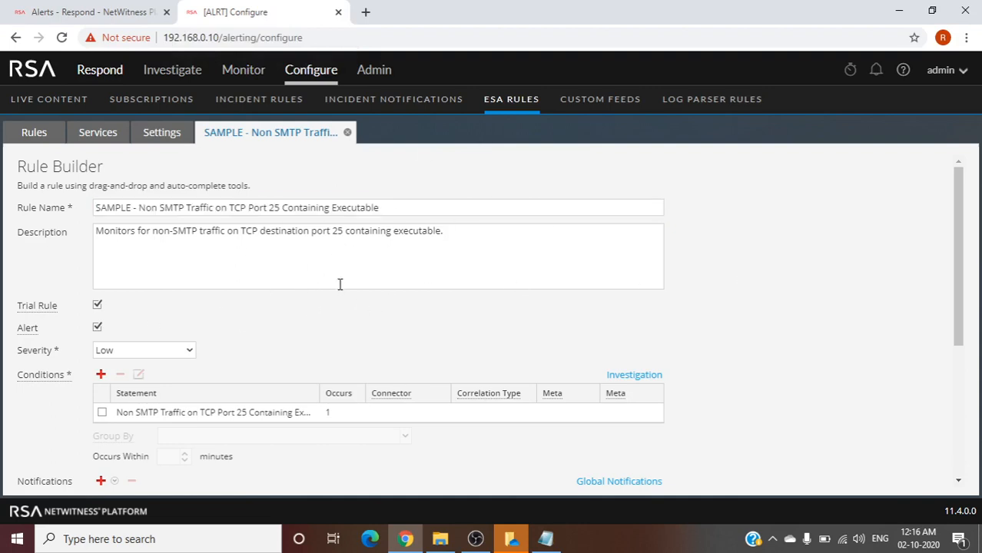
{"action": "left_click", "coordinate": [144, 15]}
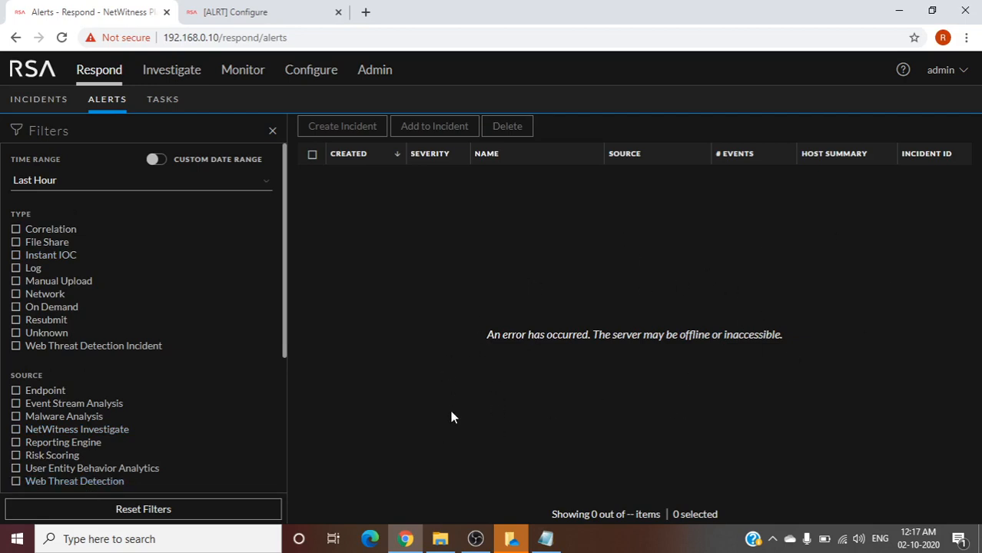
Step: Set the alerts filter's time range to Last 3 Hours and look through the other preset ranges
{"action": "left_click", "coordinate": [99, 180]}
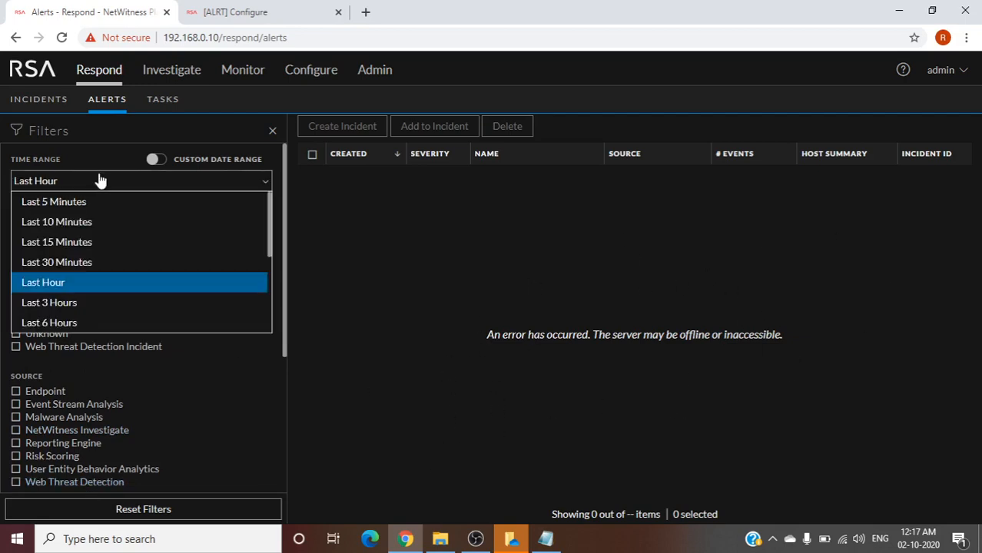
{"action": "left_click", "coordinate": [75, 284]}
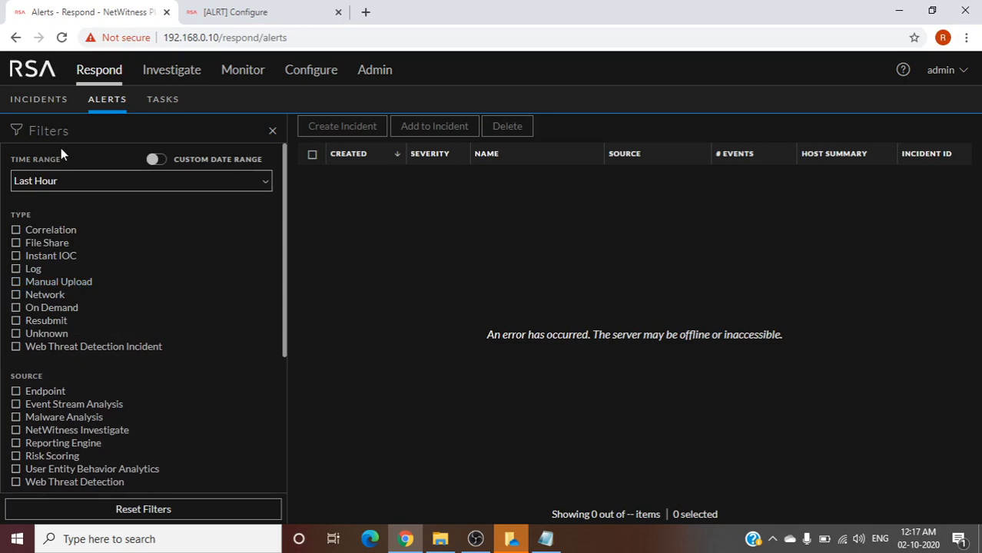
{"action": "left_click", "coordinate": [57, 182]}
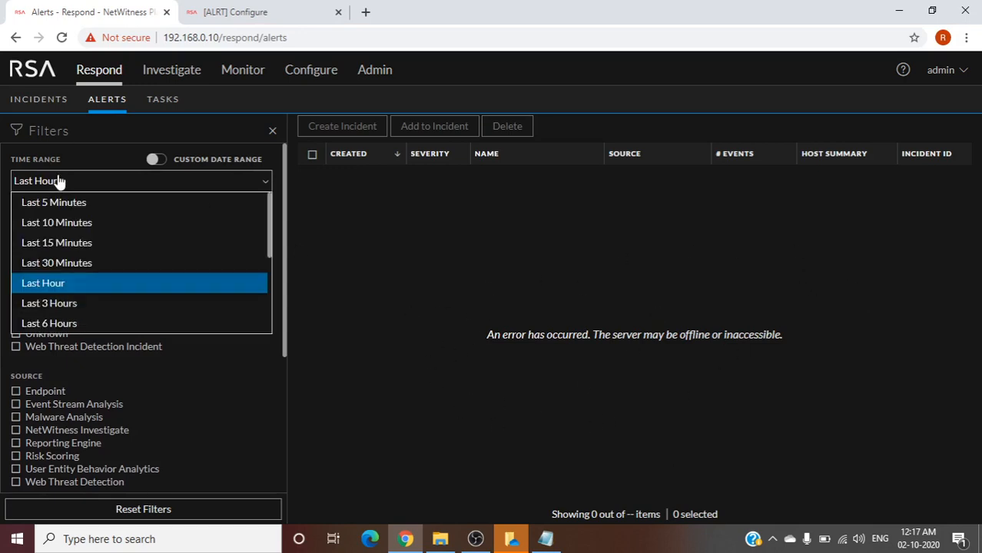
{"action": "left_click", "coordinate": [46, 304]}
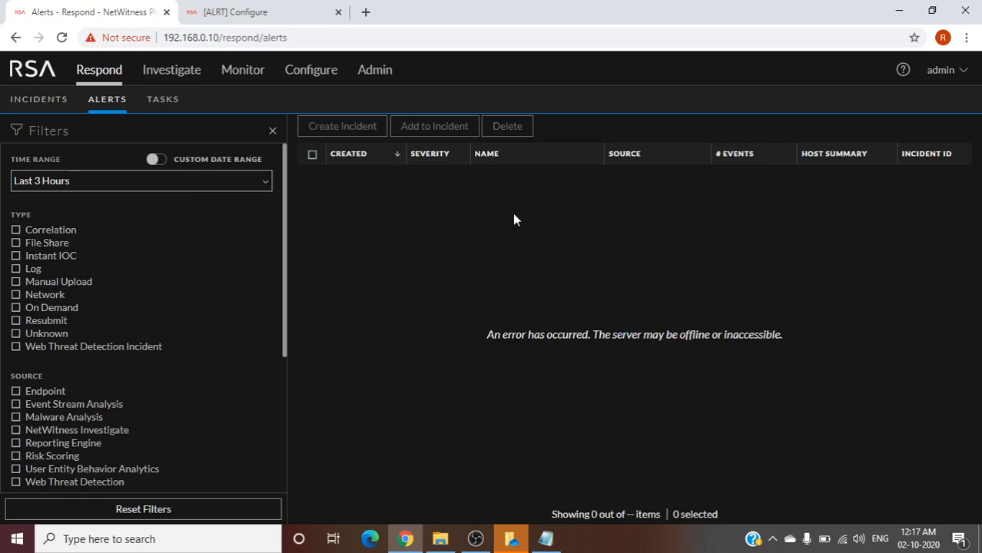
{"action": "left_click", "coordinate": [178, 187]}
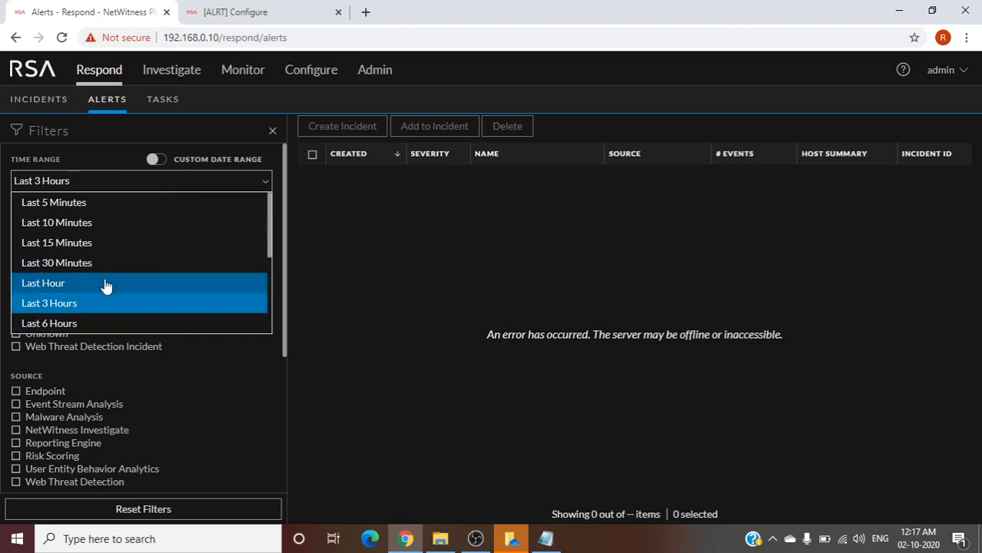
{"action": "scroll", "coordinate": [106, 285], "scroll_direction": "down", "scroll_amount": 3}
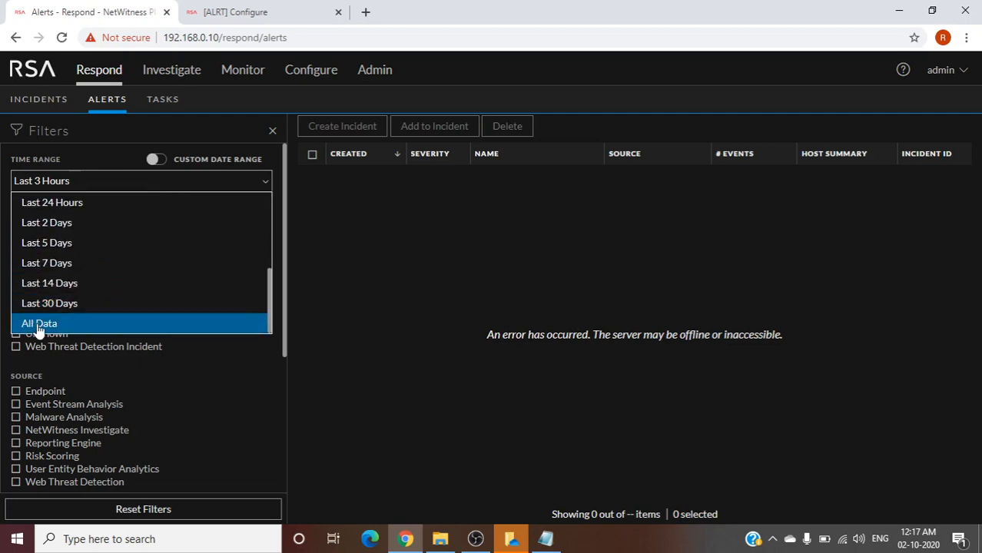
{"action": "scroll", "coordinate": [99, 245], "scroll_direction": "up", "scroll_amount": 4}
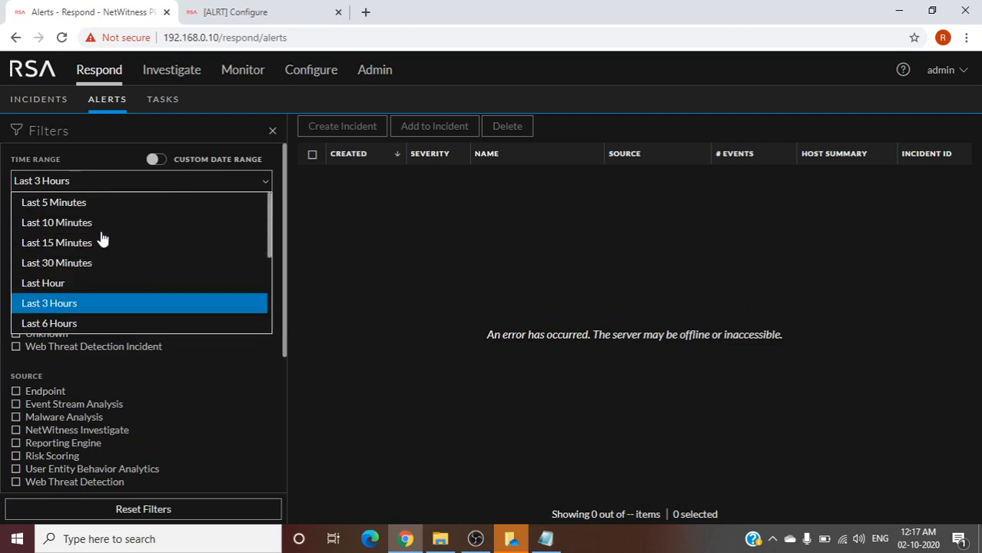
Step: Try the custom date range filter with its start and end dates, and switch back to the preset time range
{"action": "left_click", "coordinate": [161, 159]}
{"action": "left_click", "coordinate": [160, 160]}
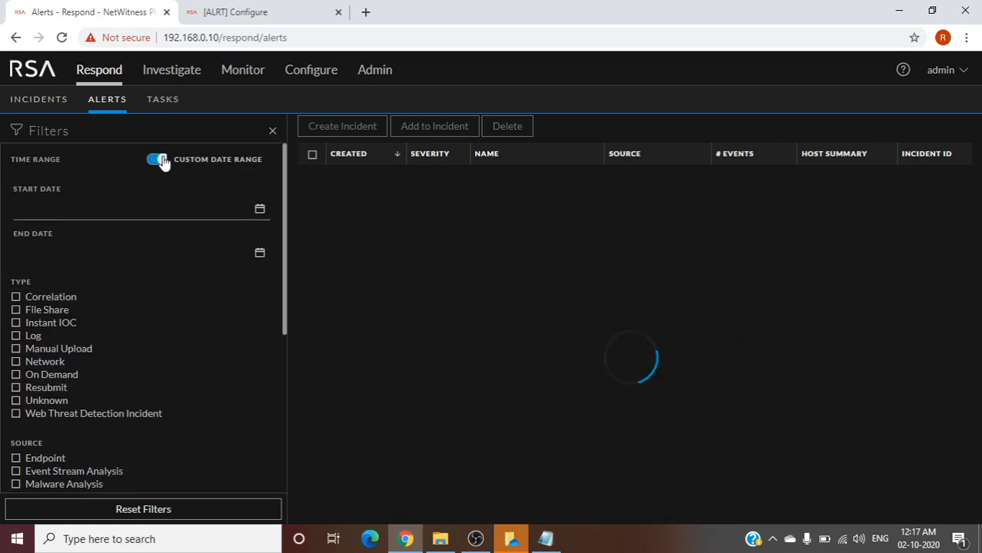
{"action": "left_click", "coordinate": [258, 206]}
{"action": "left_click", "coordinate": [390, 240]}
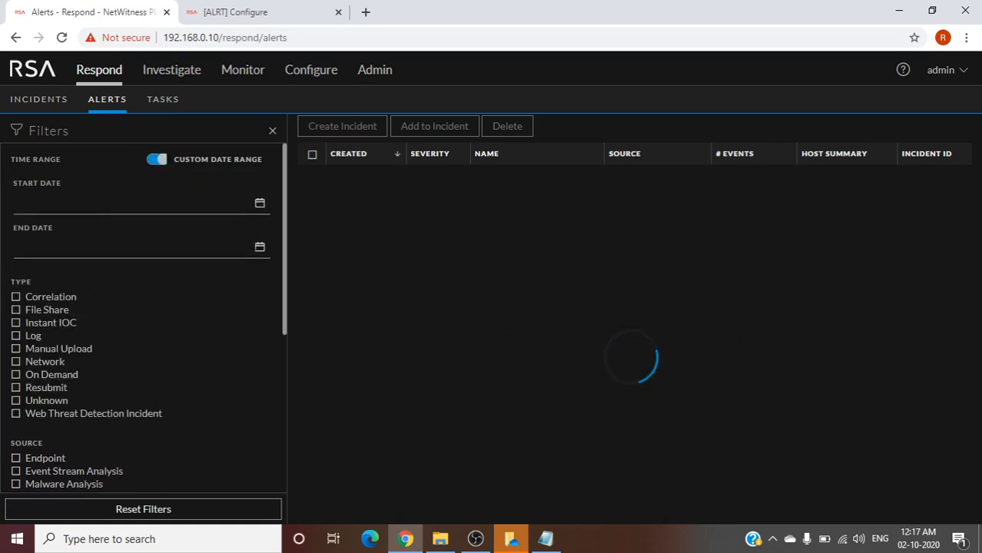
{"action": "left_click", "coordinate": [260, 247]}
{"action": "left_click", "coordinate": [400, 261]}
{"action": "left_click", "coordinate": [156, 160]}
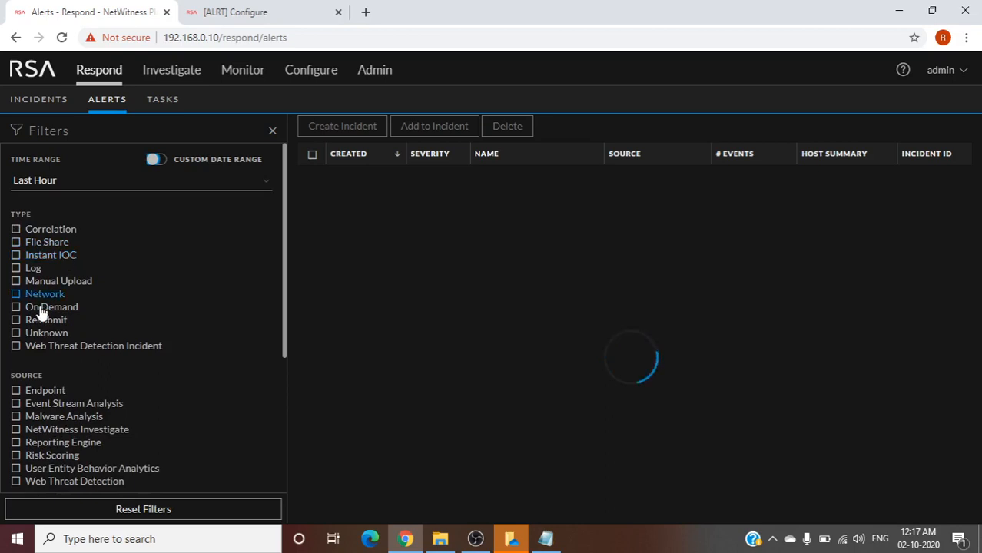
Step: Filter the alerts by the Correlation type
{"action": "left_click", "coordinate": [17, 230]}
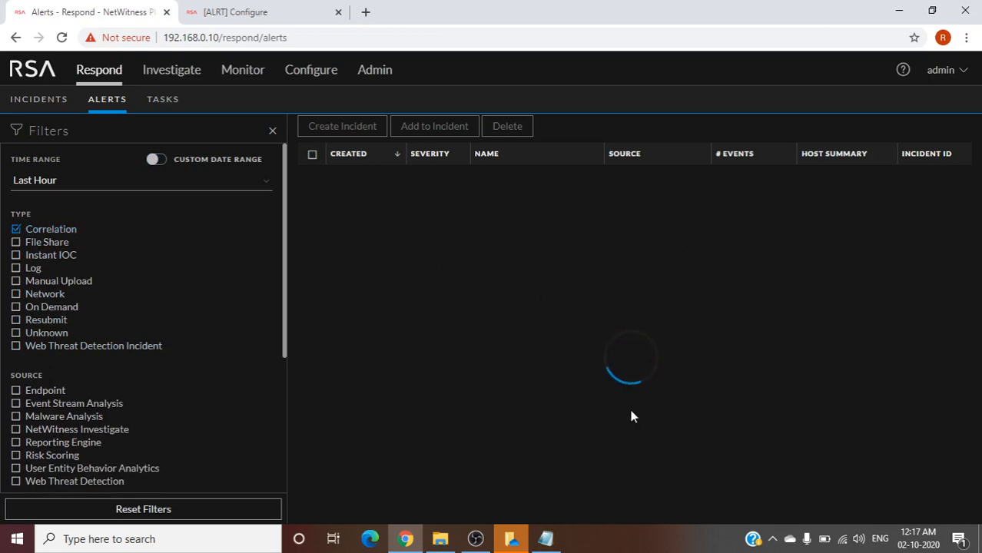
Step: Switch the alerts' type filter from Correlation to File Share and filter the source by Event Stream Analysis
{"action": "left_click", "coordinate": [16, 243]}
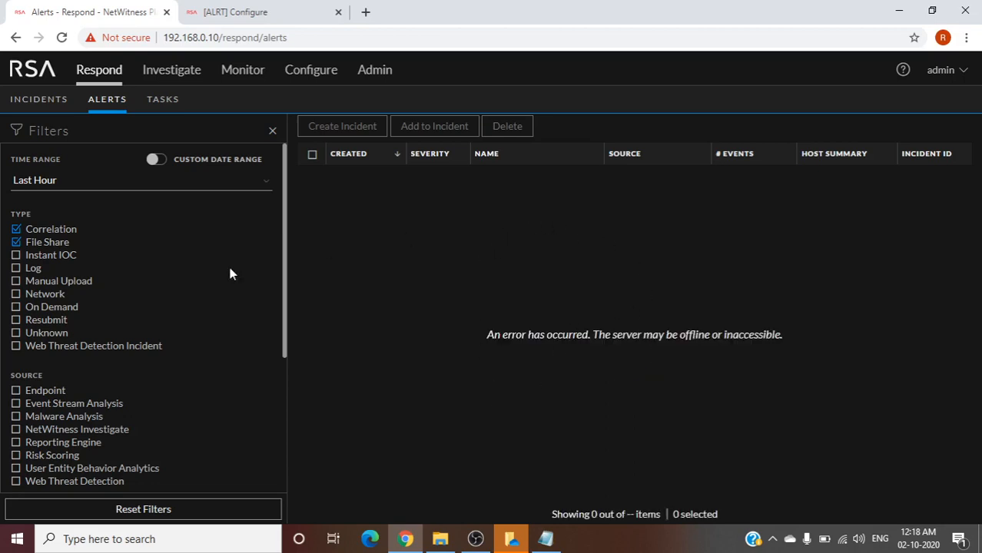
{"action": "left_click", "coordinate": [16, 230]}
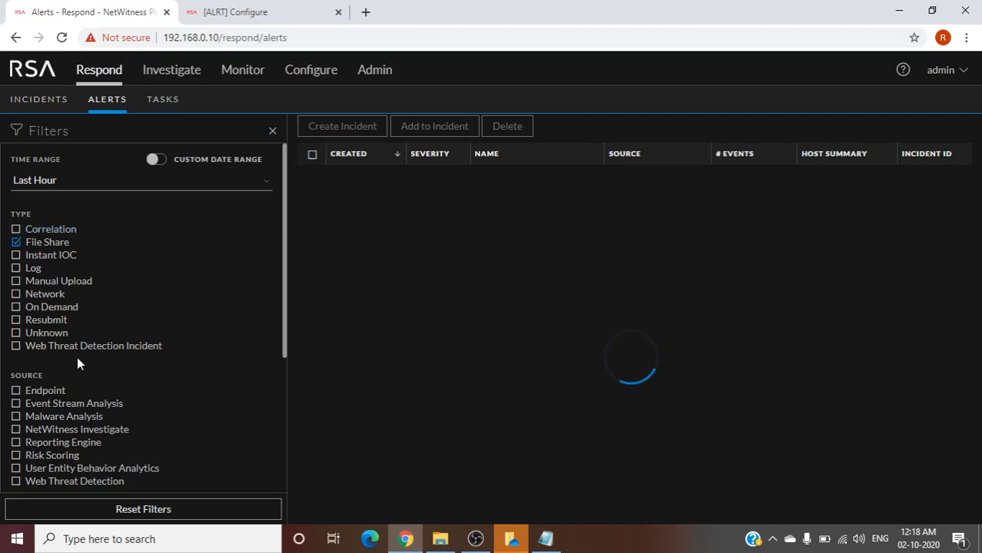
{"action": "scroll", "coordinate": [76, 356], "scroll_direction": "down", "scroll_amount": 3}
{"action": "scroll", "coordinate": [76, 356], "scroll_direction": "up", "scroll_amount": 3}
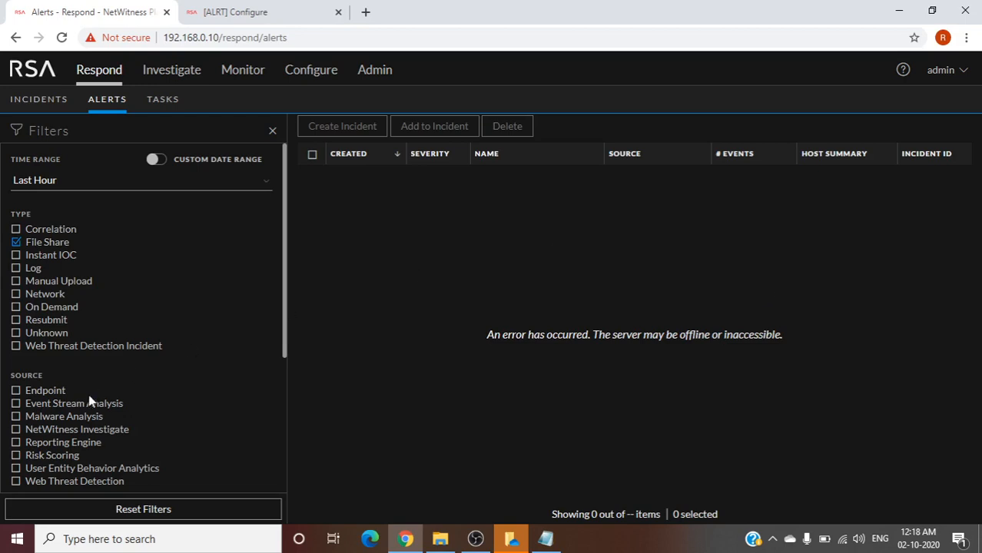
{"action": "scroll", "coordinate": [88, 401], "scroll_direction": "down", "scroll_amount": 2}
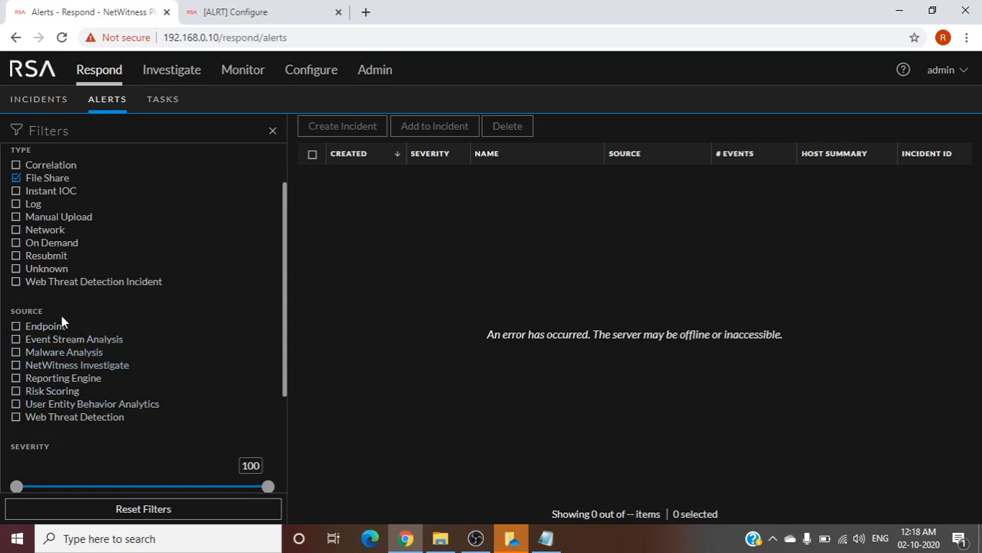
{"action": "left_click", "coordinate": [17, 341]}
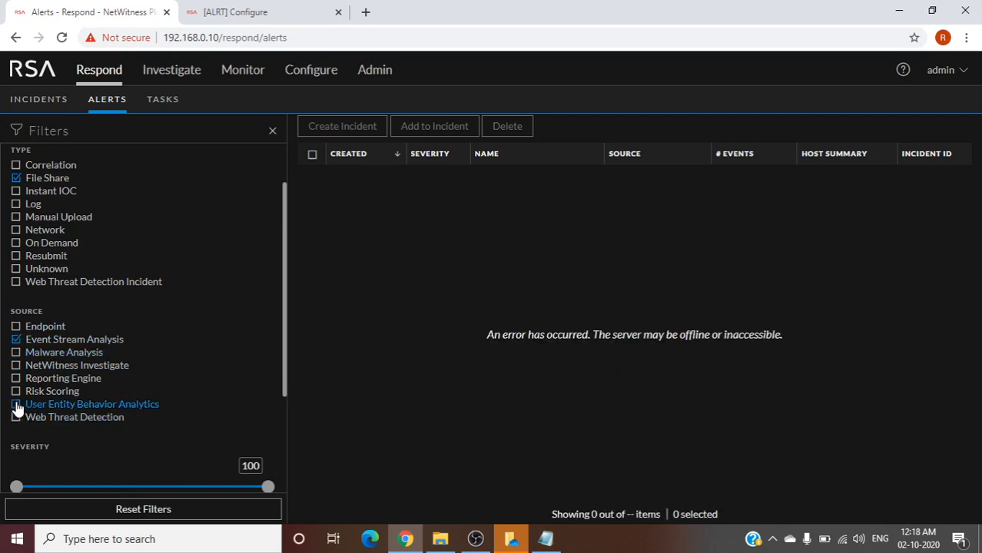
Step: Examine the alerts' severity, incident and alert name filters, and check the sample ESA rule's name in its definition
{"action": "scroll", "coordinate": [63, 444], "scroll_direction": "down", "scroll_amount": 3}
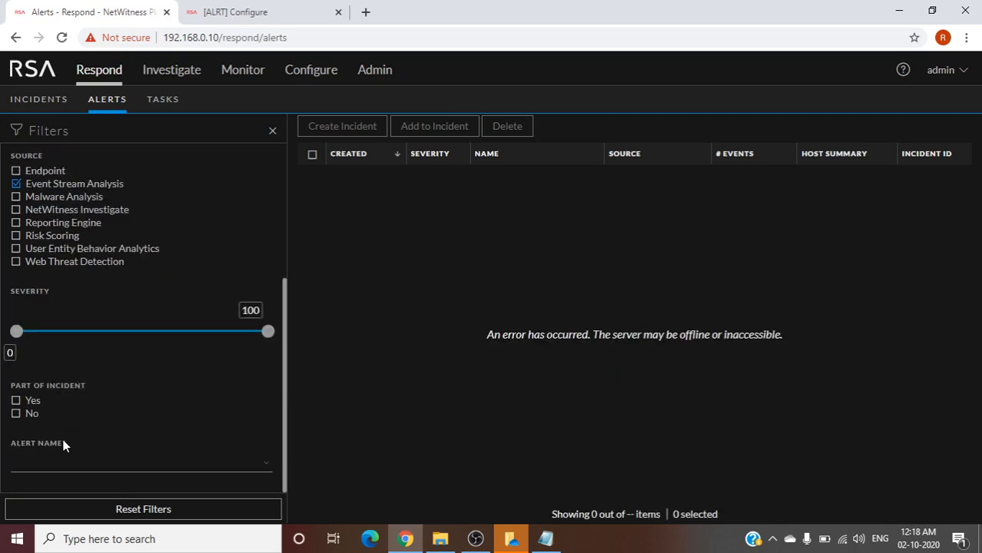
{"action": "left_click", "coordinate": [268, 468]}
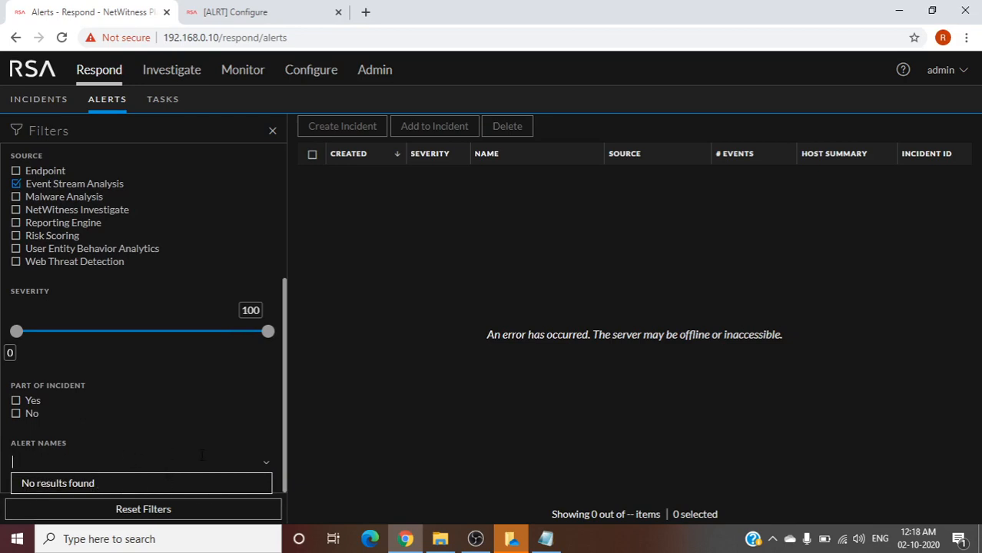
{"action": "left_click", "coordinate": [405, 484]}
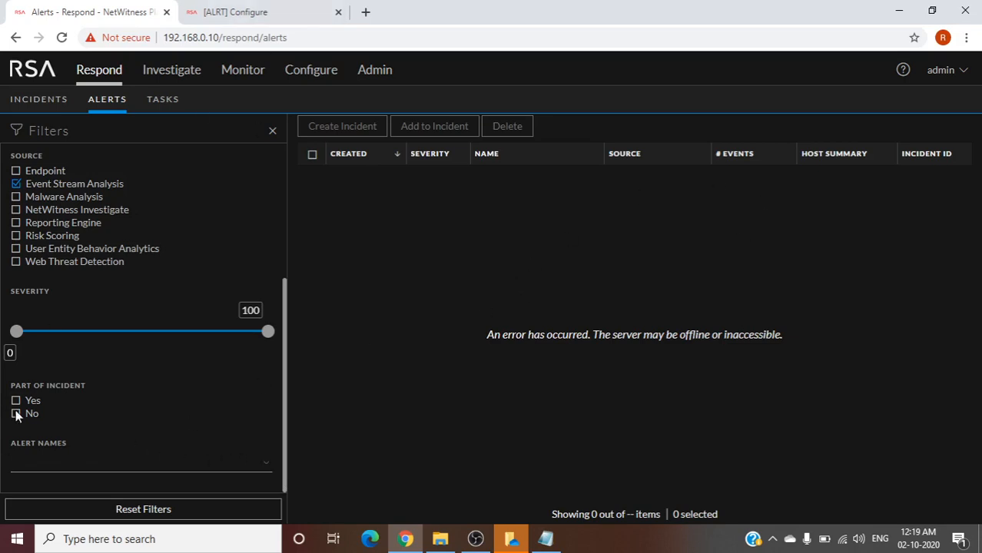
{"action": "left_click", "coordinate": [280, 13]}
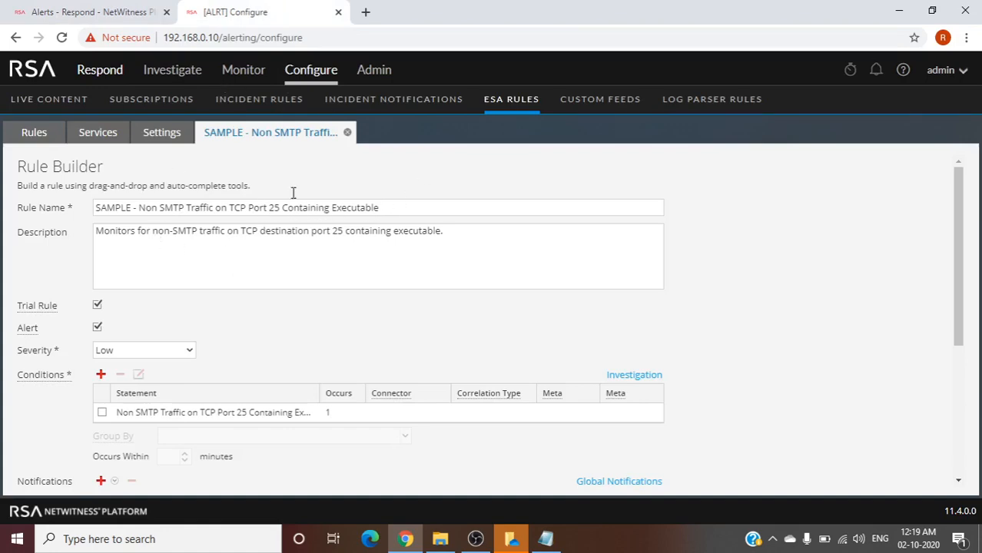
{"action": "left_click_drag", "start_coordinate": [139, 5], "coordinate": [91, 421]}
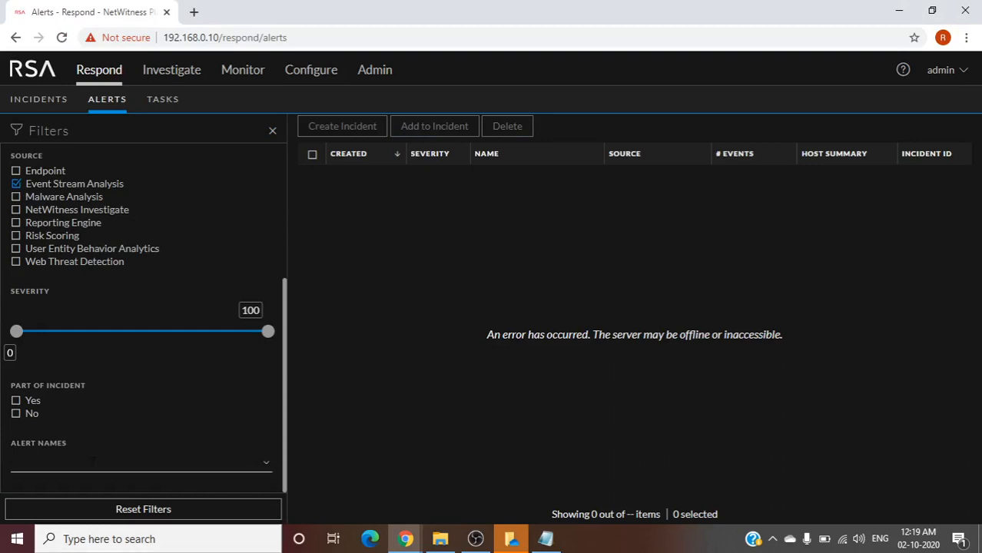
{"action": "left_click", "coordinate": [11, 465]}
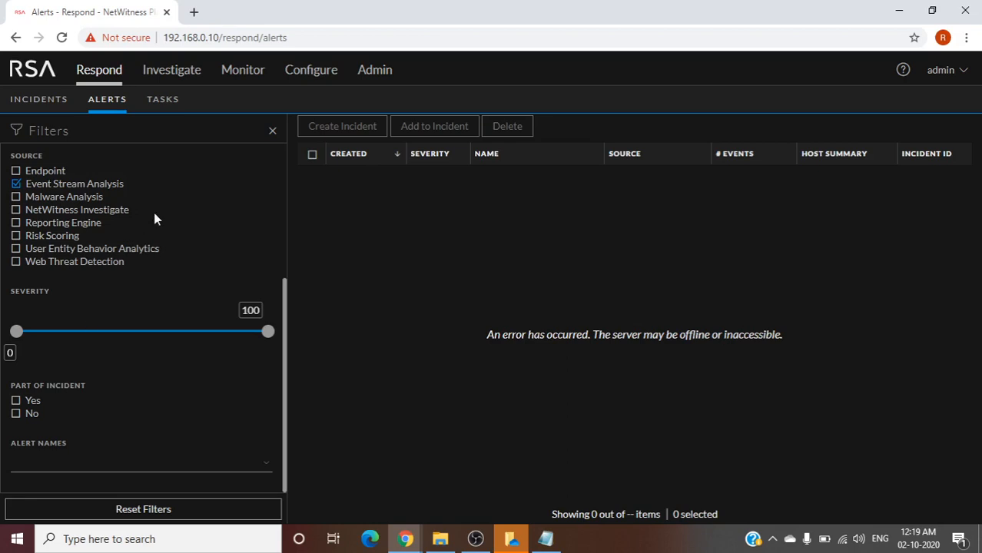
Step: Open the Respond incidents list and set its time range filter to Last 24 Hours
{"action": "left_click", "coordinate": [48, 108]}
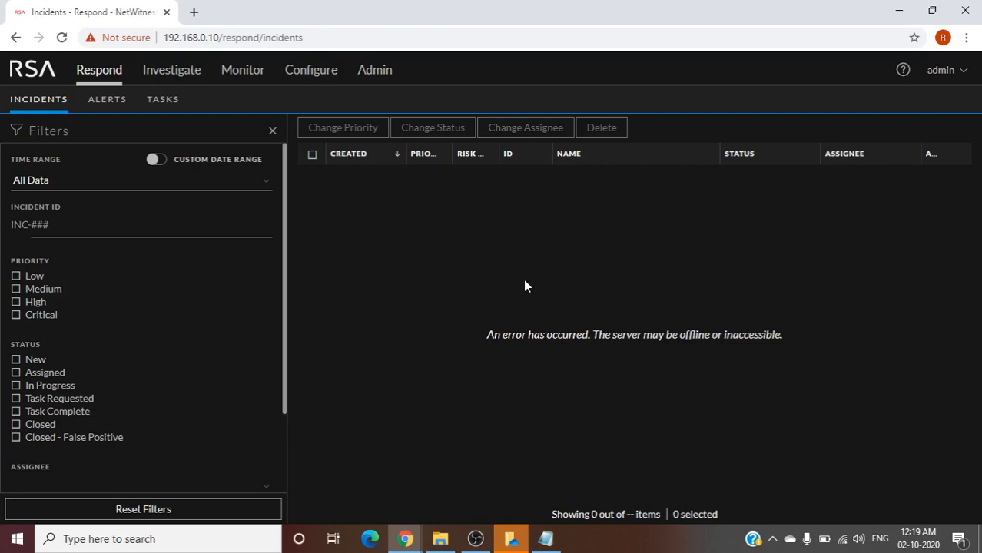
{"action": "left_click", "coordinate": [143, 184]}
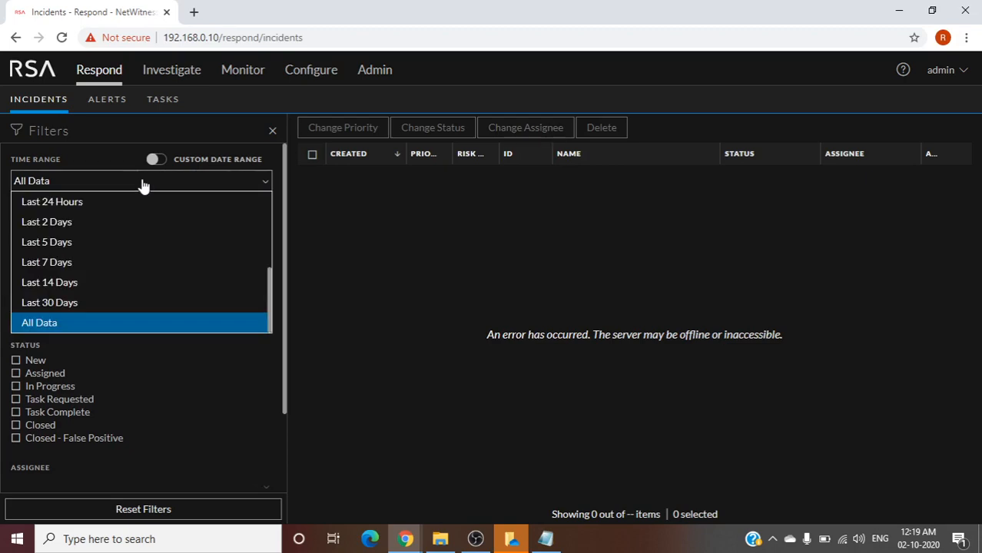
{"action": "left_click", "coordinate": [76, 204]}
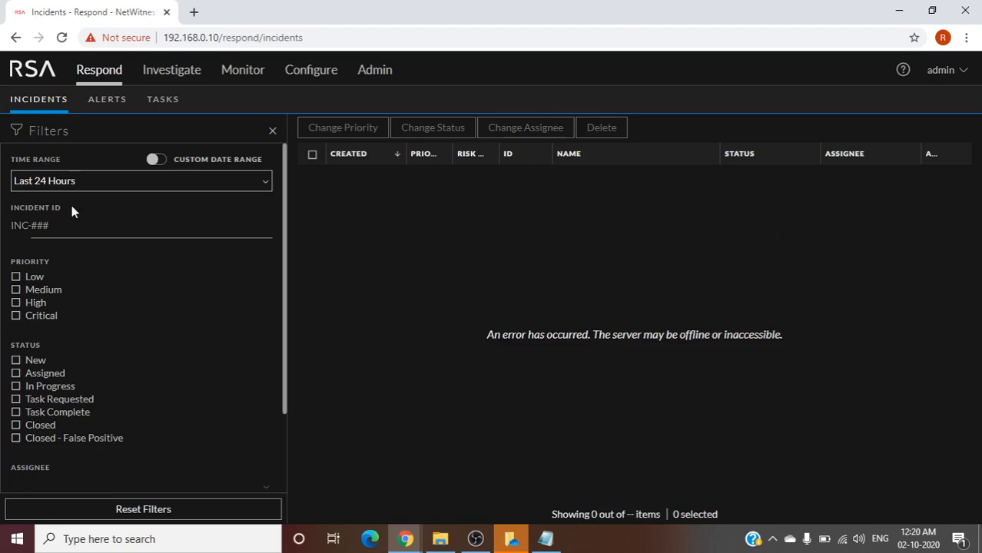
{"action": "left_click", "coordinate": [65, 225]}
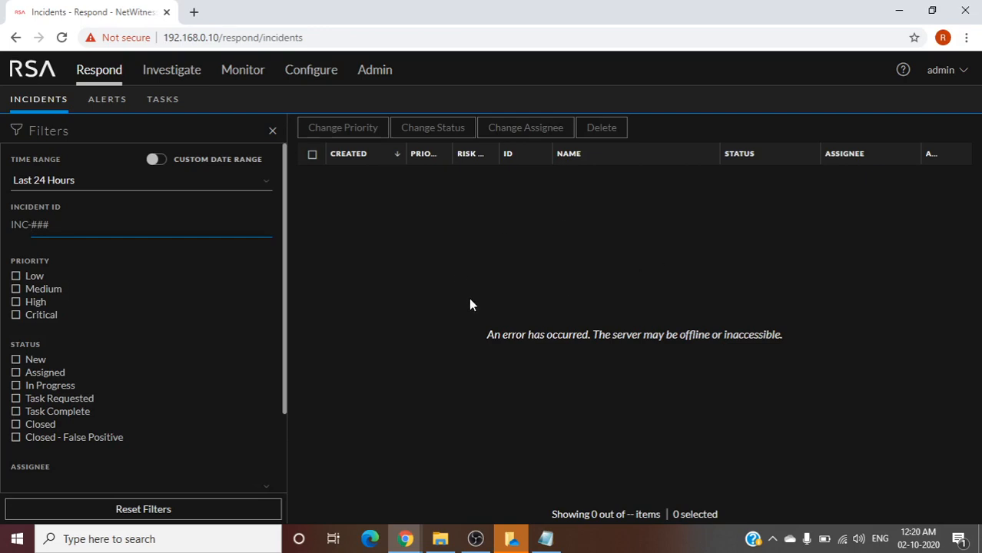
Step: Try the Low priority filter on the incidents, and switch the priority filter to Critical only
{"action": "left_click", "coordinate": [16, 276]}
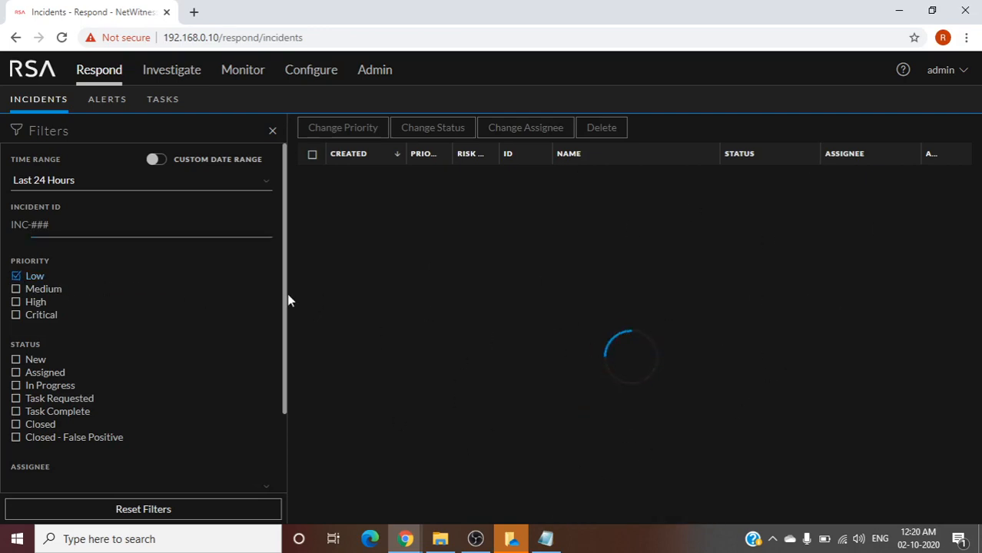
{"action": "left_click", "coordinate": [16, 315]}
{"action": "left_click", "coordinate": [16, 276]}
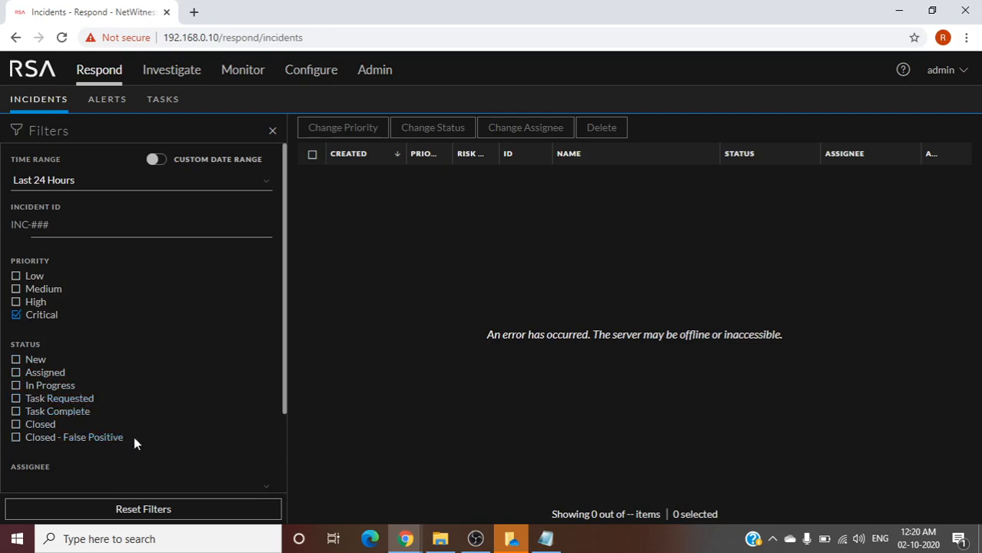
Step: Try the New and Assigned status filters on the incidents, and switch the status filter to Closed only
{"action": "left_click", "coordinate": [16, 361]}
{"action": "left_click", "coordinate": [16, 373]}
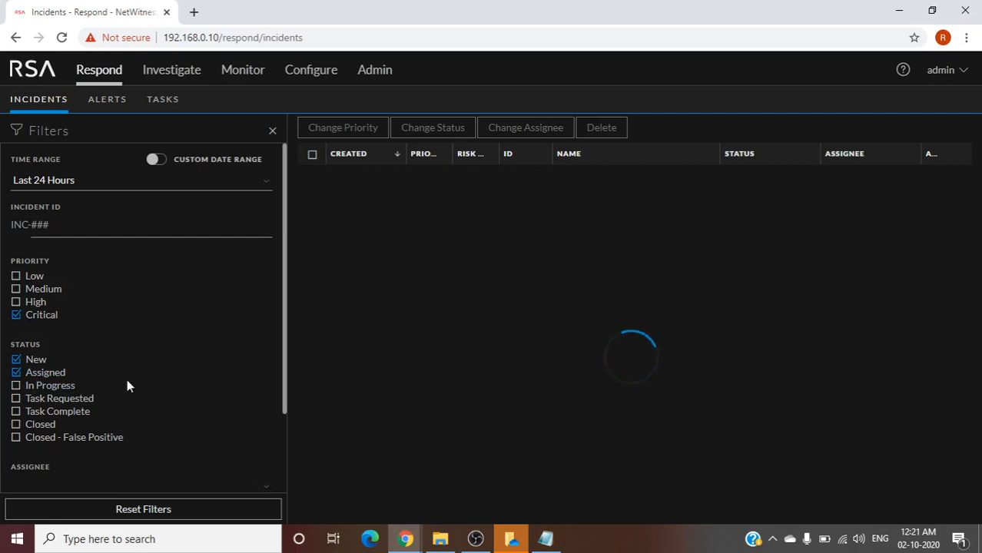
{"action": "left_click", "coordinate": [21, 360]}
{"action": "left_click", "coordinate": [16, 375]}
{"action": "left_click", "coordinate": [16, 424]}
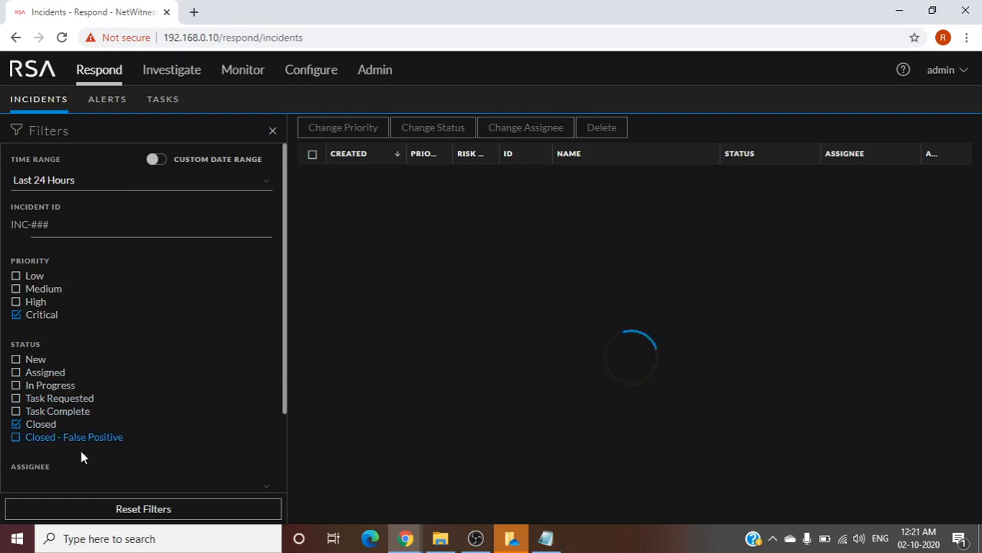
Step: Filter the incidents by assignee, choosing the named analyst instead of the admin account
{"action": "left_click", "coordinate": [266, 486]}
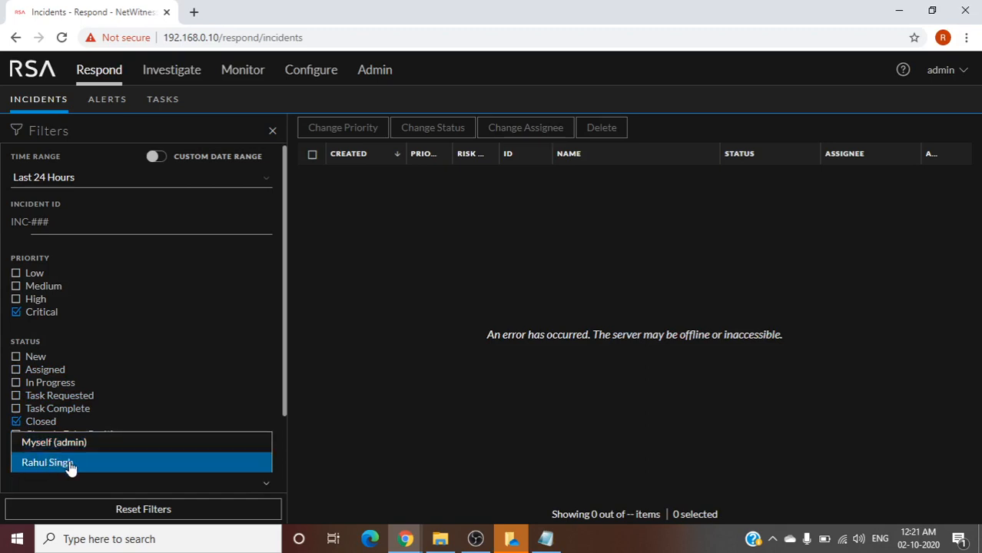
{"action": "left_click", "coordinate": [407, 433]}
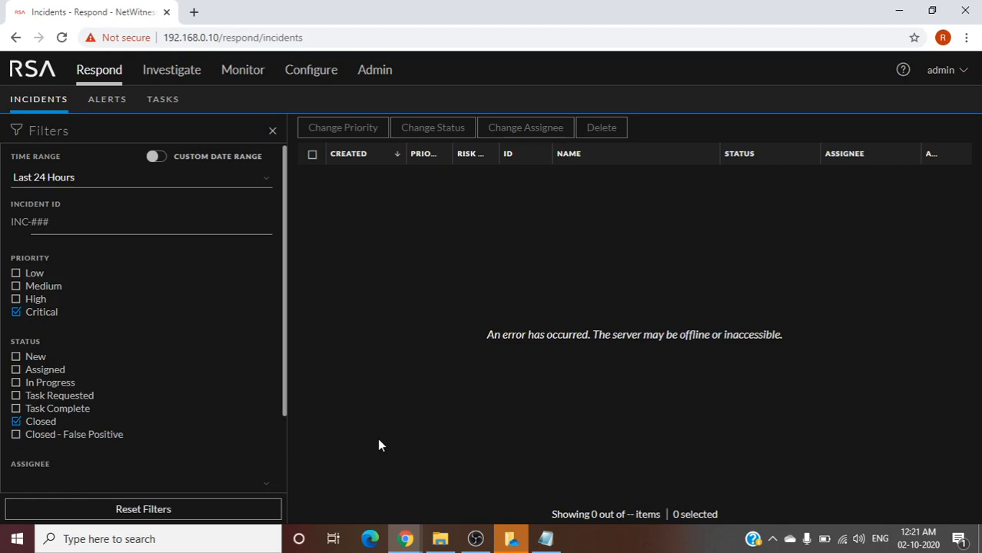
{"action": "left_click", "coordinate": [265, 483]}
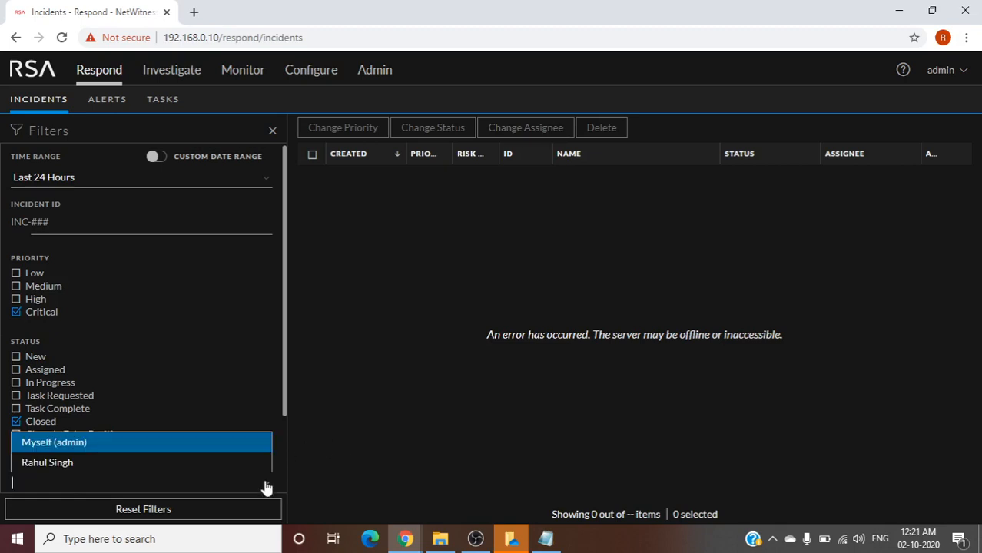
{"action": "left_click", "coordinate": [129, 463]}
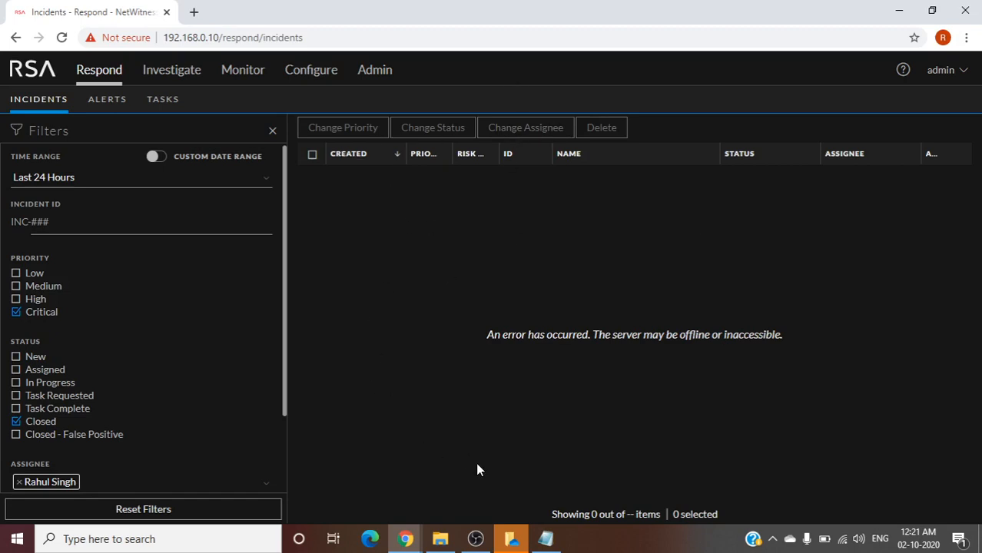
{"action": "left_click", "coordinate": [475, 538]}
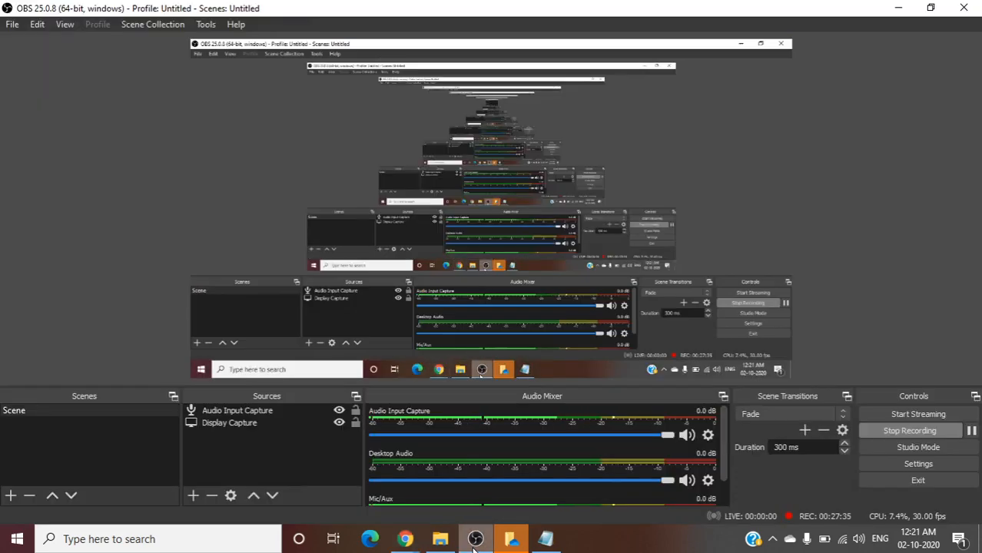